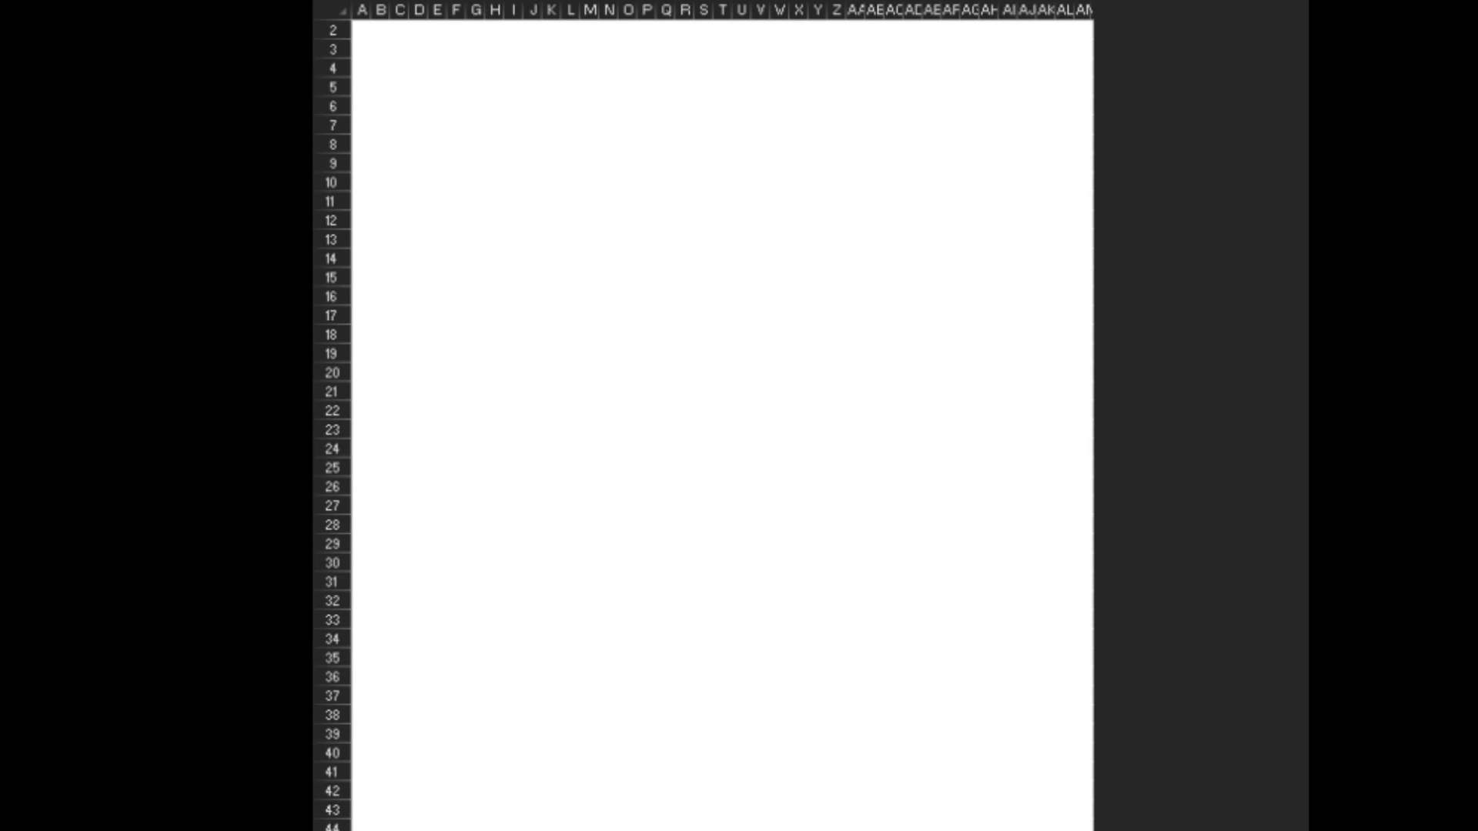
Step: Fill the cat's two square eye blocks black
click(779, 276)
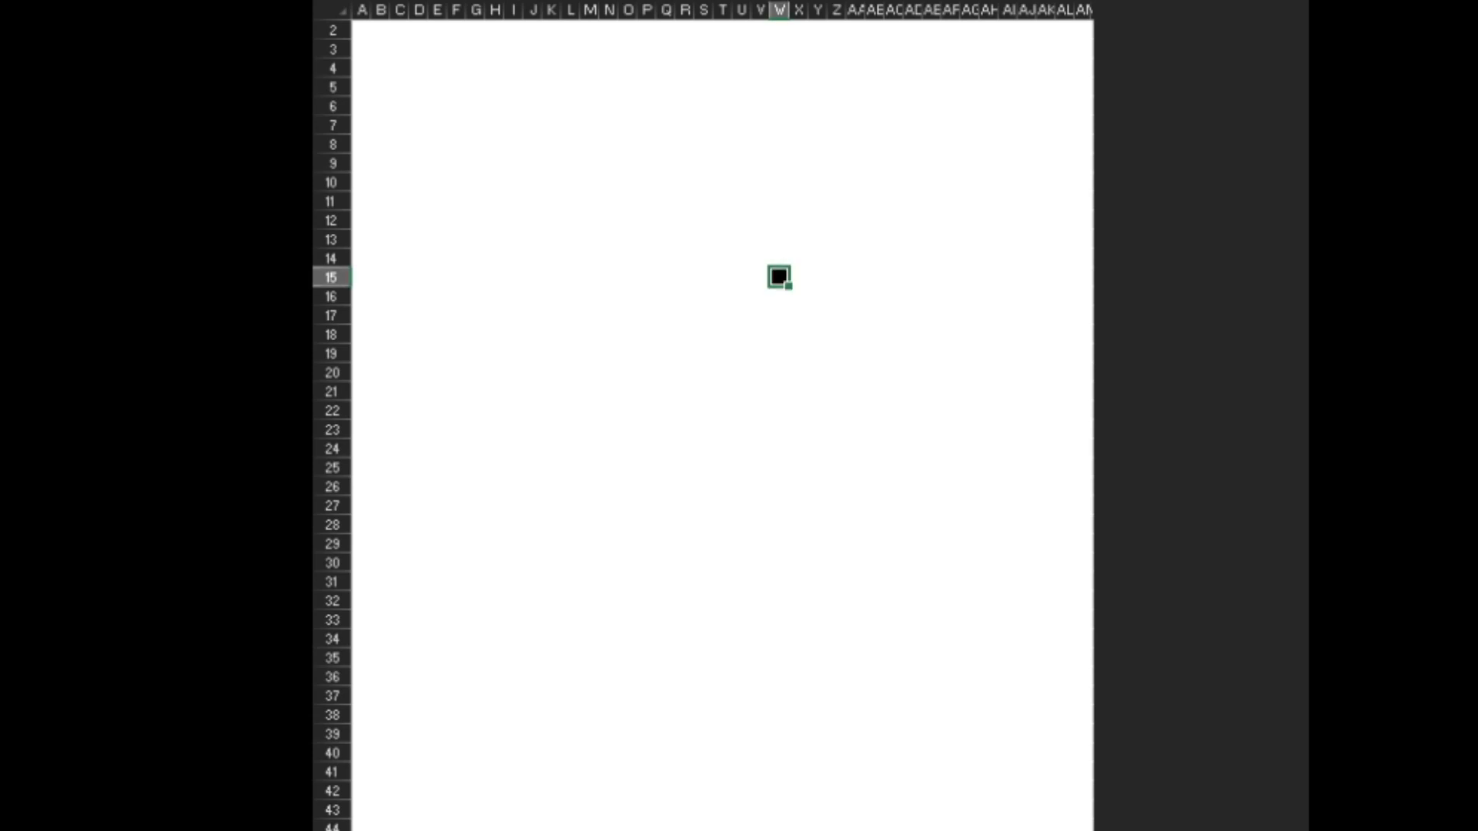
key(Down)
key(Left)
key(Left)
key(Left)
key(Left)
key(Left)
key(Left)
key(Left)
key(Left)
key(Left)
key(Left)
key(Up)
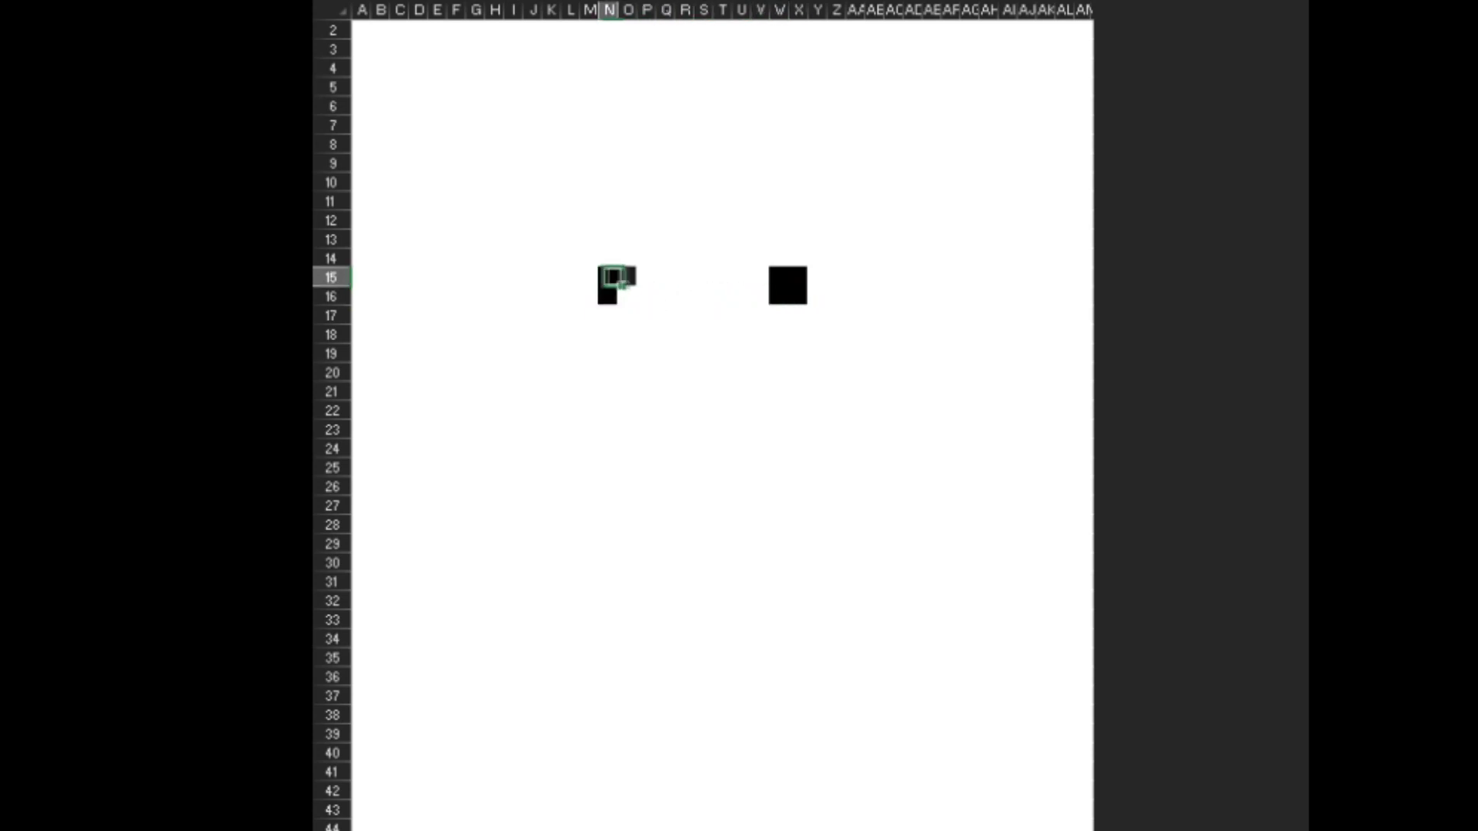
key(Right)
key(Down)
key(Down)
Step: Fill the small w-shaped mouth cells black, repeating the fill with F4
key(Down)
key(Right)
key(Right)
key(Down)
key(F4)
key(Right)
key(Up)
key(F4)
key(Down)
key(Right)
key(F4)
key(Up)
key(Right)
key(F4)
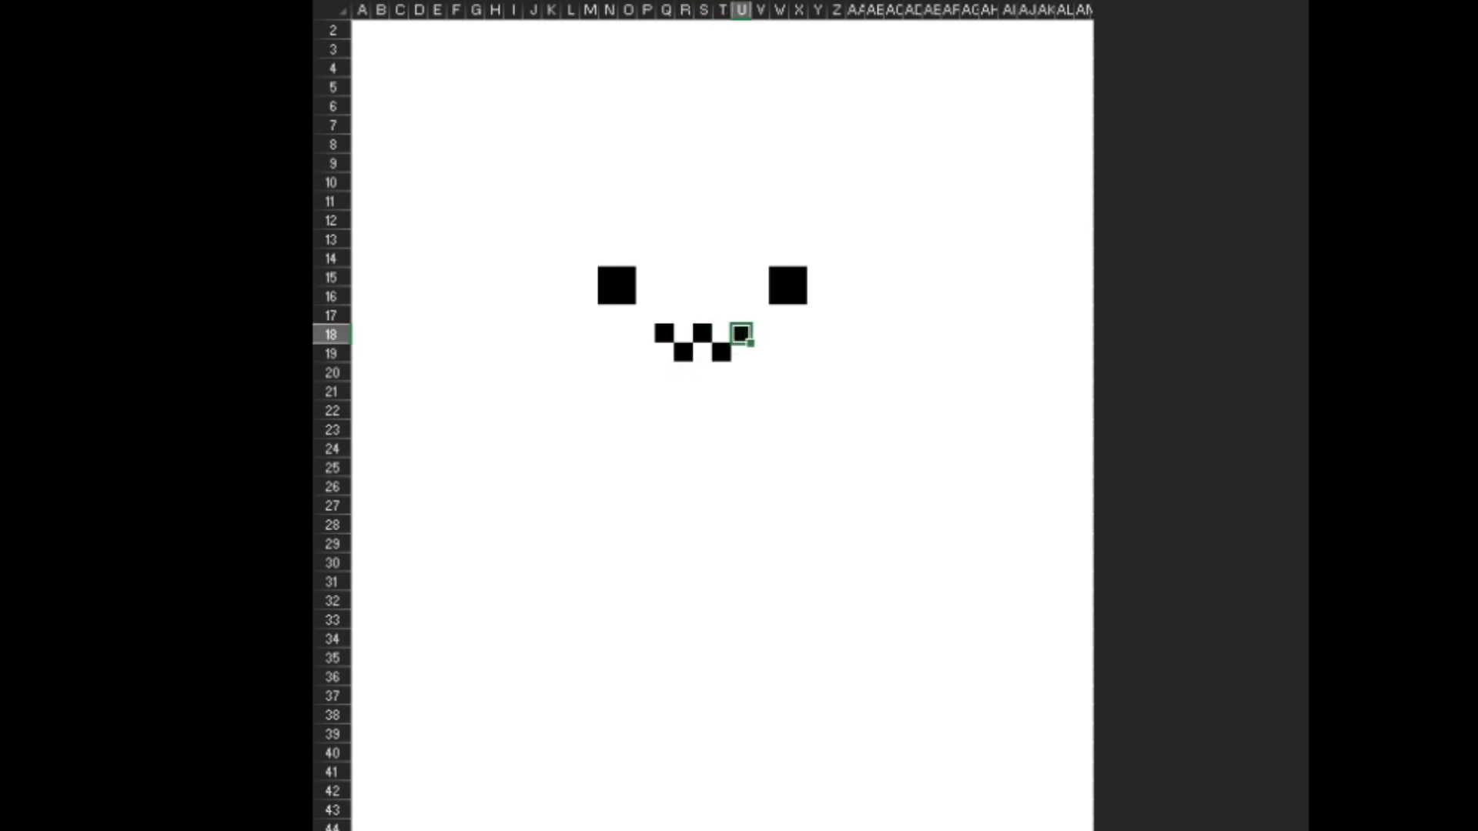
Step: Start the black jaw line at the right side of the face
key(Down)
key(Right)
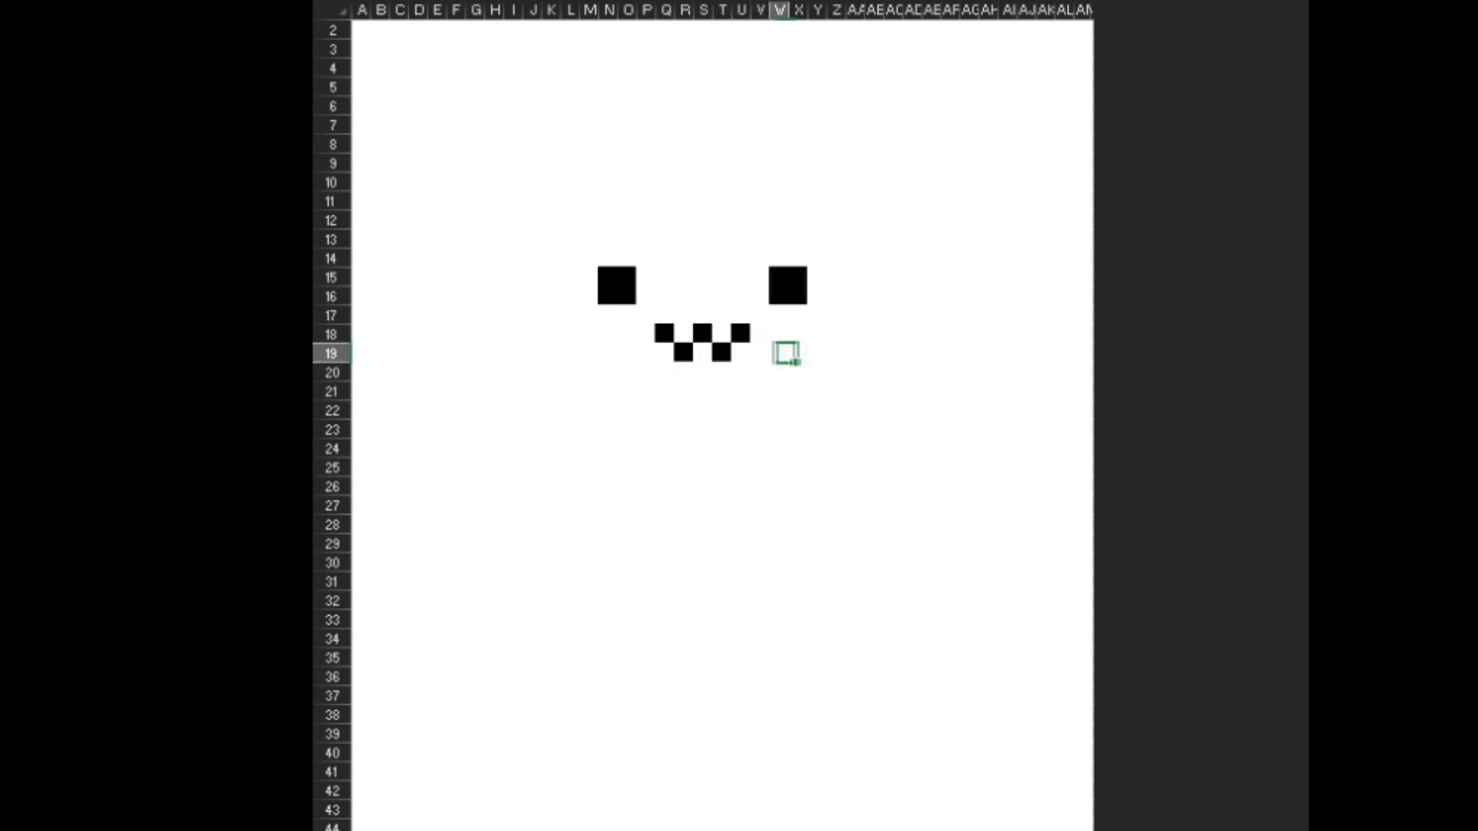
key(Down)
key(Right)
key(Right)
key(Right)
key(F4)
key(Left)
key(Left)
key(F4)
key(Down)
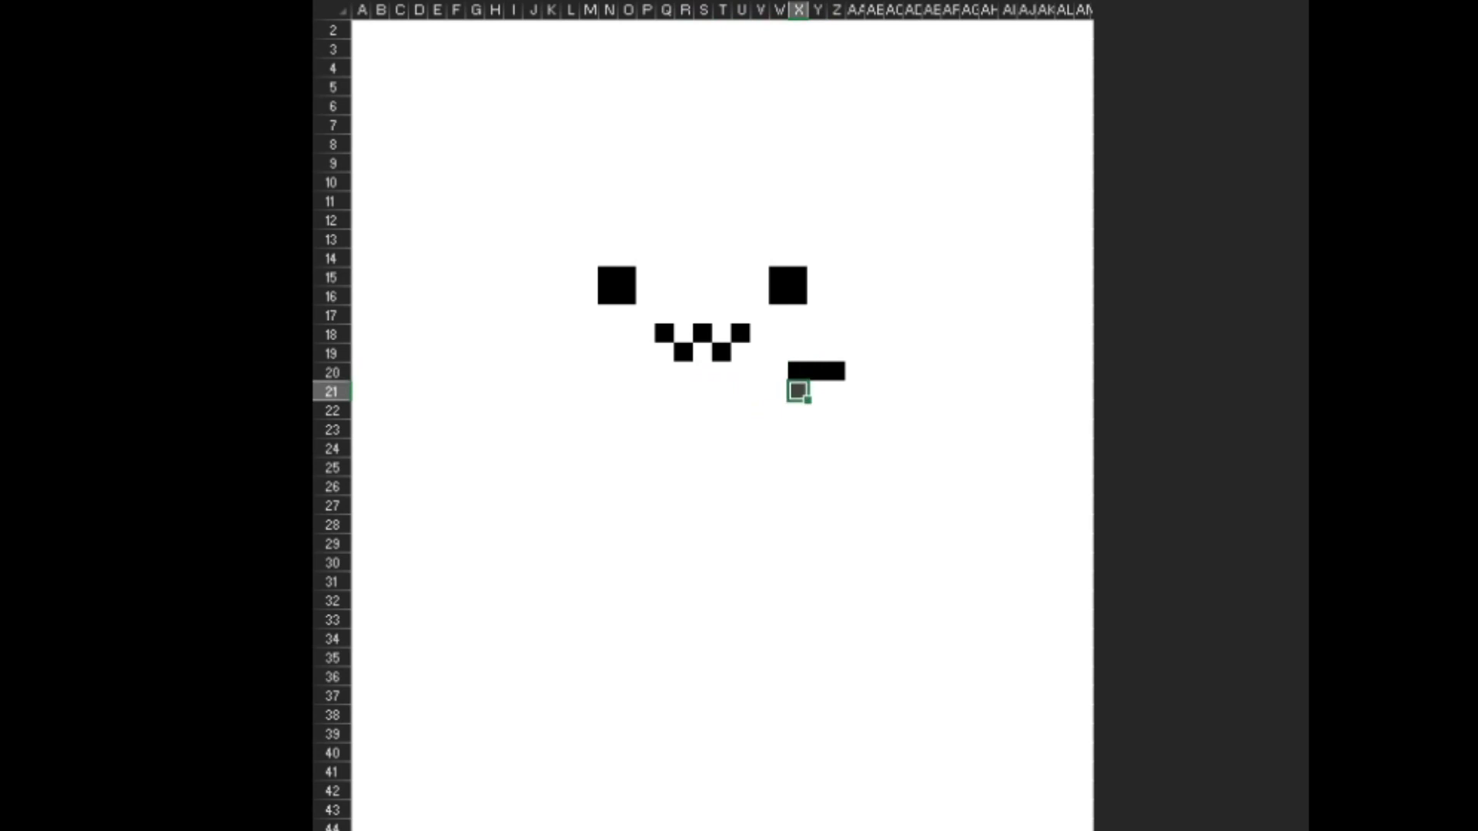
key(Left)
key(Left)
key(Left)
Step: Fill row 21 black as the jaw's bottom edge
key(Left)
key(Left)
key(Left)
key(F4)
key(Right)
key(Right)
key(Right)
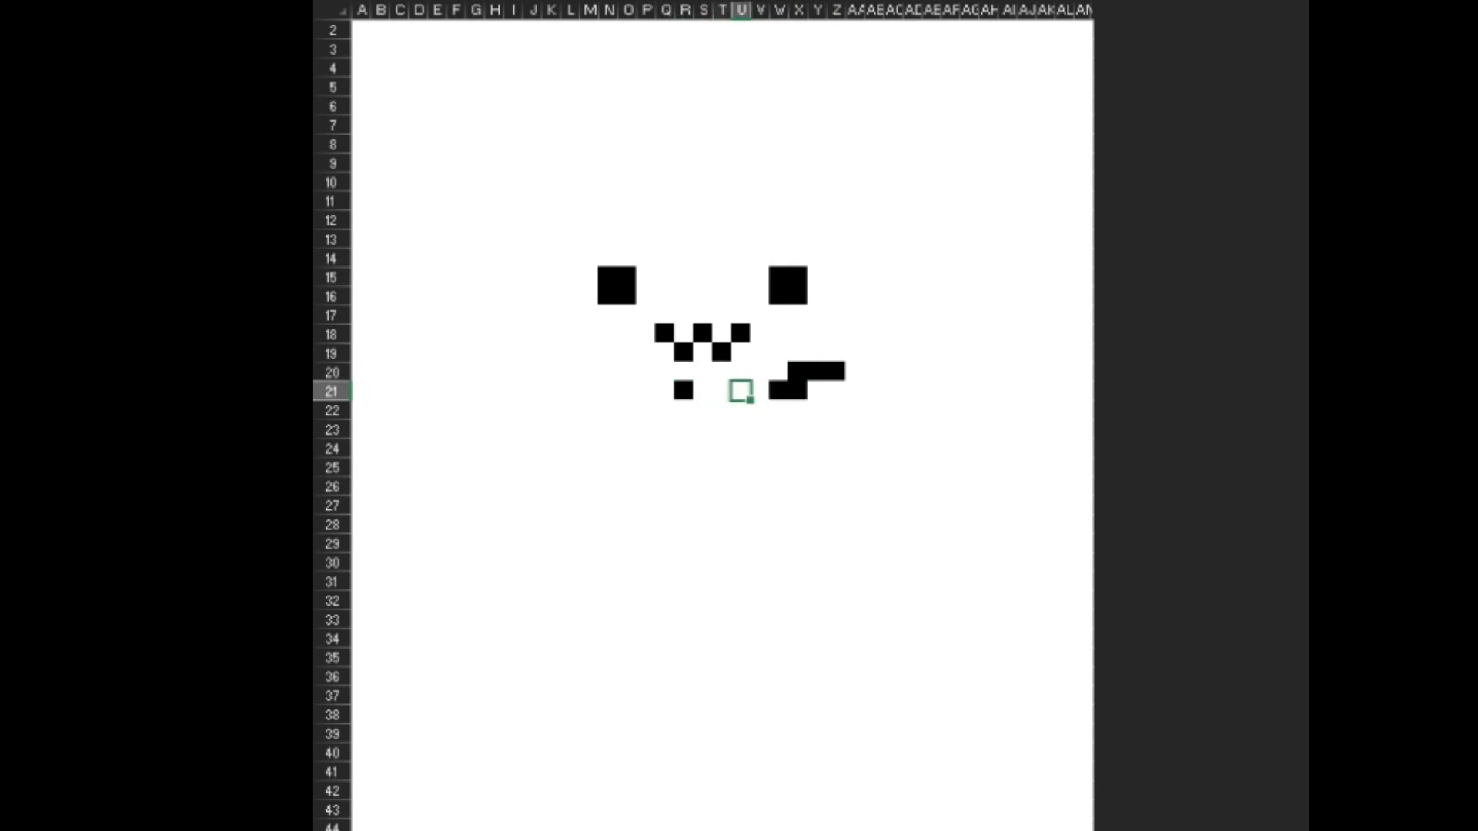
key(F4)
key(Left)
key(F4)
key(Left)
key(F4)
key(Left)
key(Left)
key(F4)
key(Left)
key(F4)
key(Left)
key(F4)
key(Up)
key(F4)
Step: Continue the black jaw line up toward the left cheek
key(Left)
key(F4)
key(Left)
key(F4)
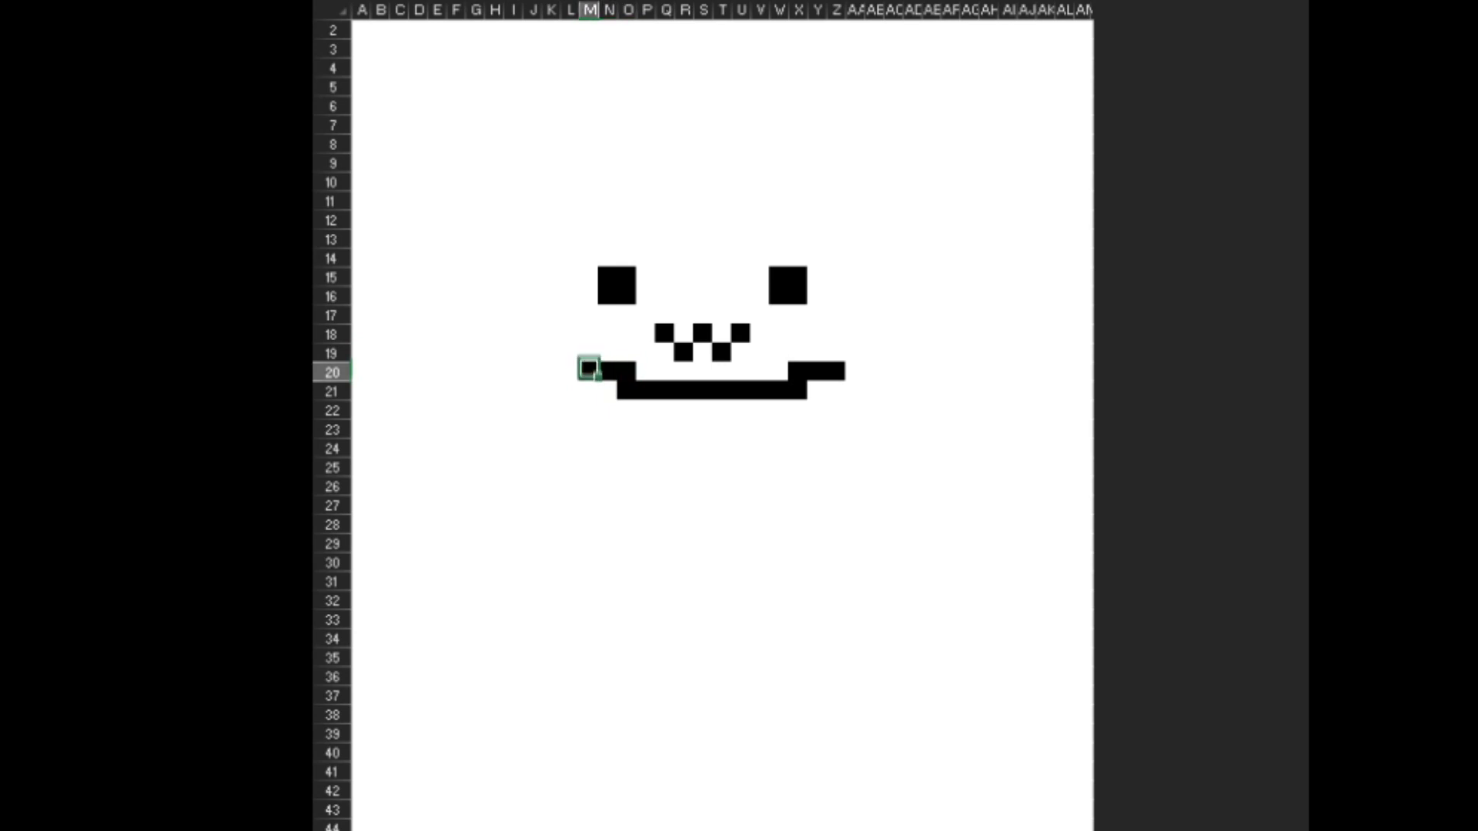
key(Up)
key(Left)
key(F4)
key(Left)
Step: Fill black cells curving up the cat's left cheek and left side of the face
key(F4)
key(Up)
key(F4)
key(Up)
key(F4)
key(Up)
key(Left)
key(F4)
key(Down)
key(Up)
key(Up)
key(F4)
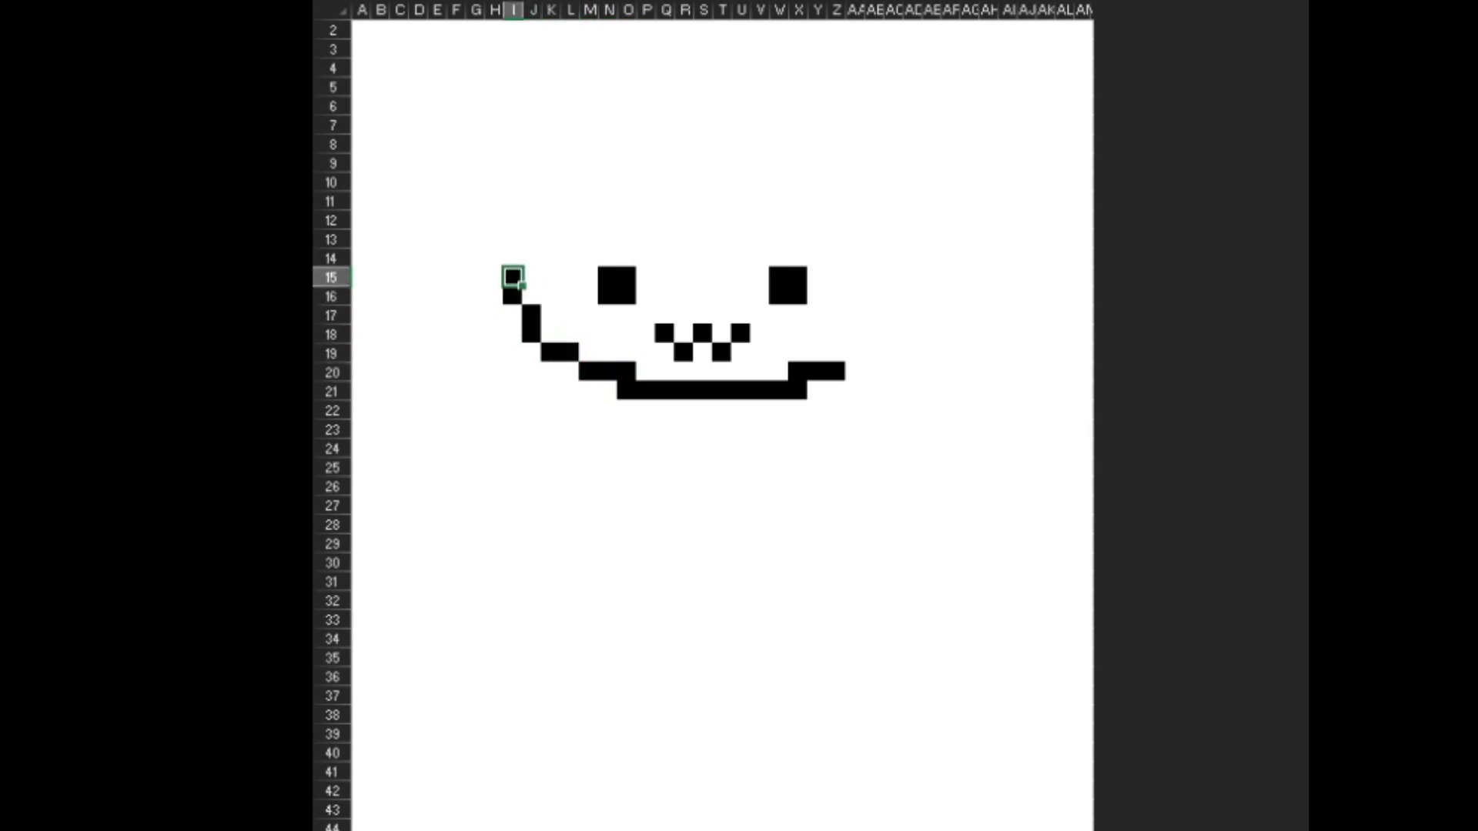
key(Up)
key(F4)
key(Up)
Step: Draw the left ear's inner line, inner tip and base cells in black
key(F4)
key(Up)
key(Up)
key(F4)
key(Up)
key(F4)
key(Up)
key(Right)
key(F4)
key(Down)
key(Up)
key(Up)
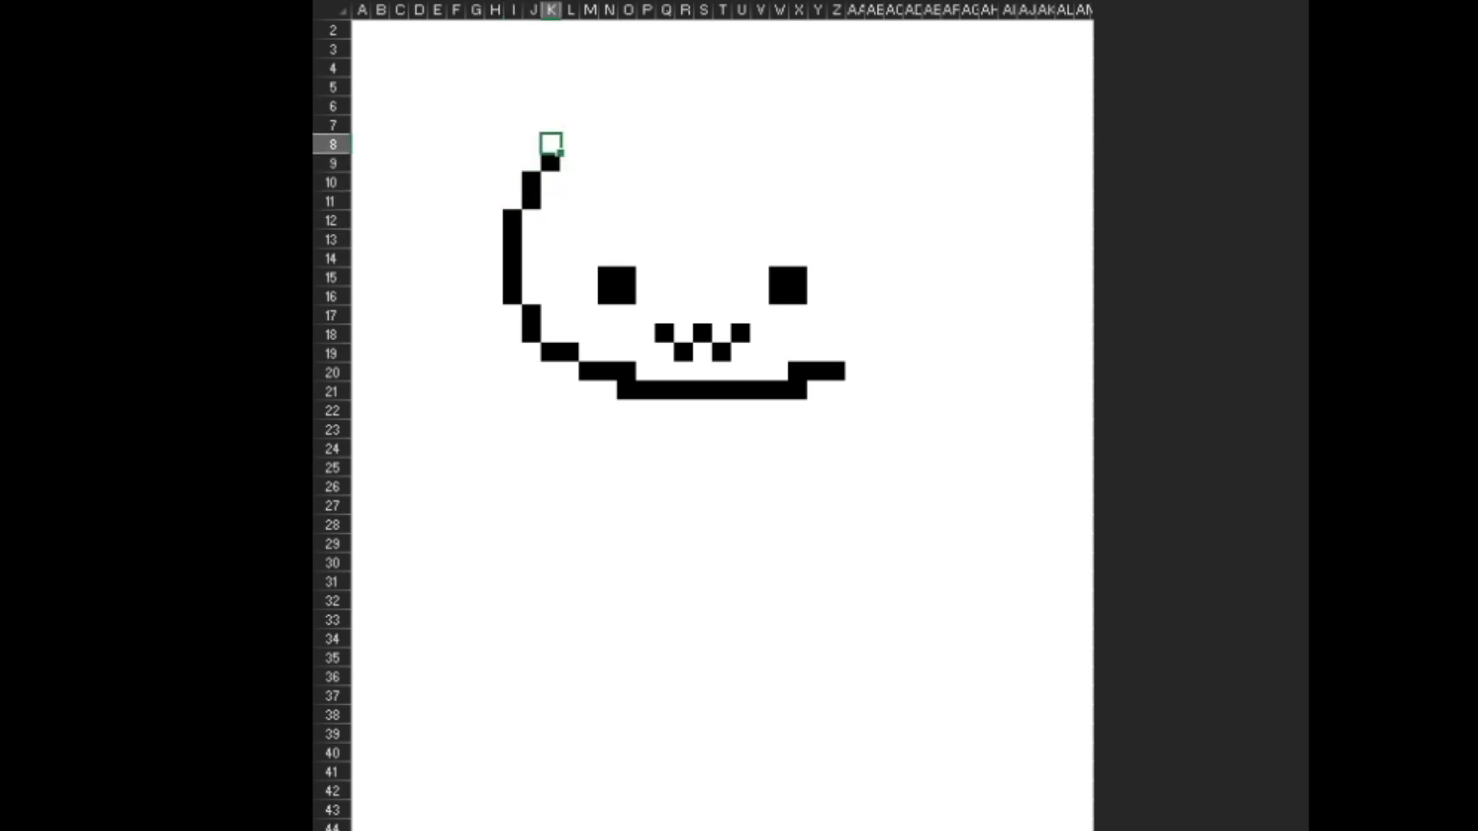
key(F4)
key(Up)
key(Left)
key(F4)
key(Up)
key(F4)
key(Left)
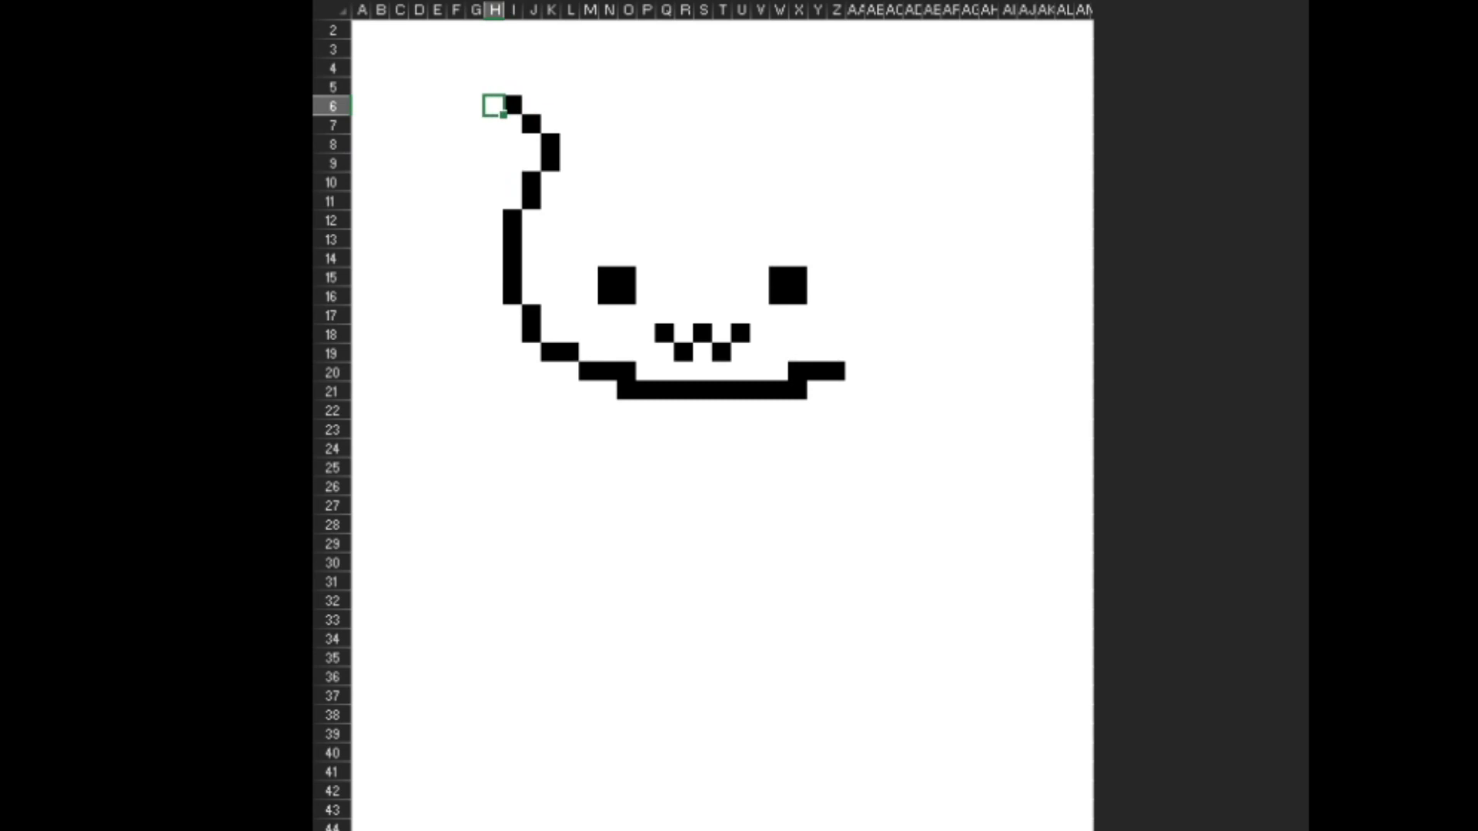
key(Down)
key(Down)
key(Down)
key(Down)
key(F4)
key(Down)
key(F4)
key(Up)
key(Left)
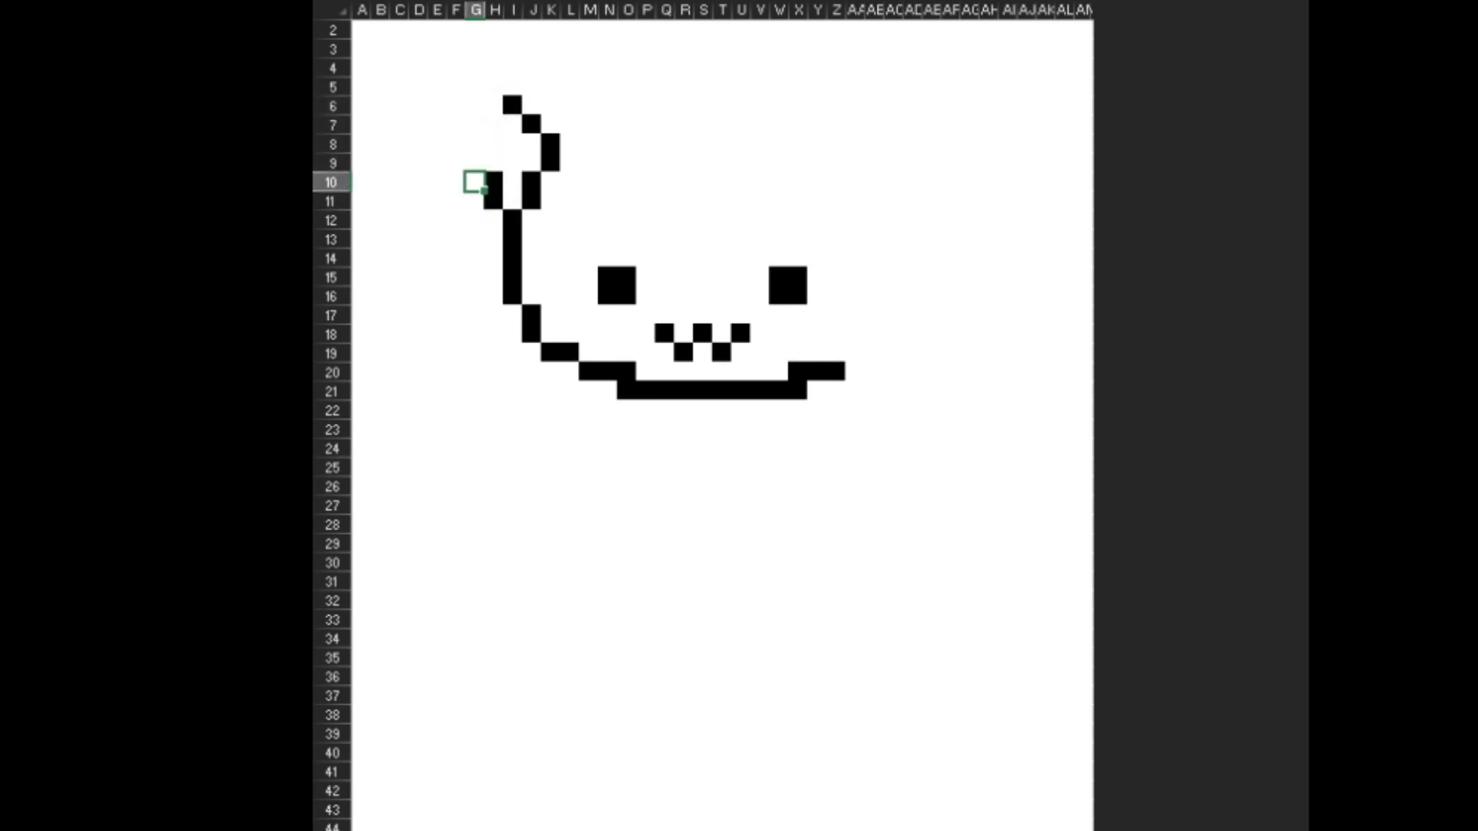
Step: Outline the left ear's outer edge and top in black
key(Up)
key(F4)
key(Up)
key(F4)
key(Up)
key(F4)
key(Up)
key(F4)
key(Up)
key(F4)
key(Up)
key(Right)
key(F4)
key(Up)
key(F4)
key(Up)
key(F4)
key(Right)
key(F4)
key(Right)
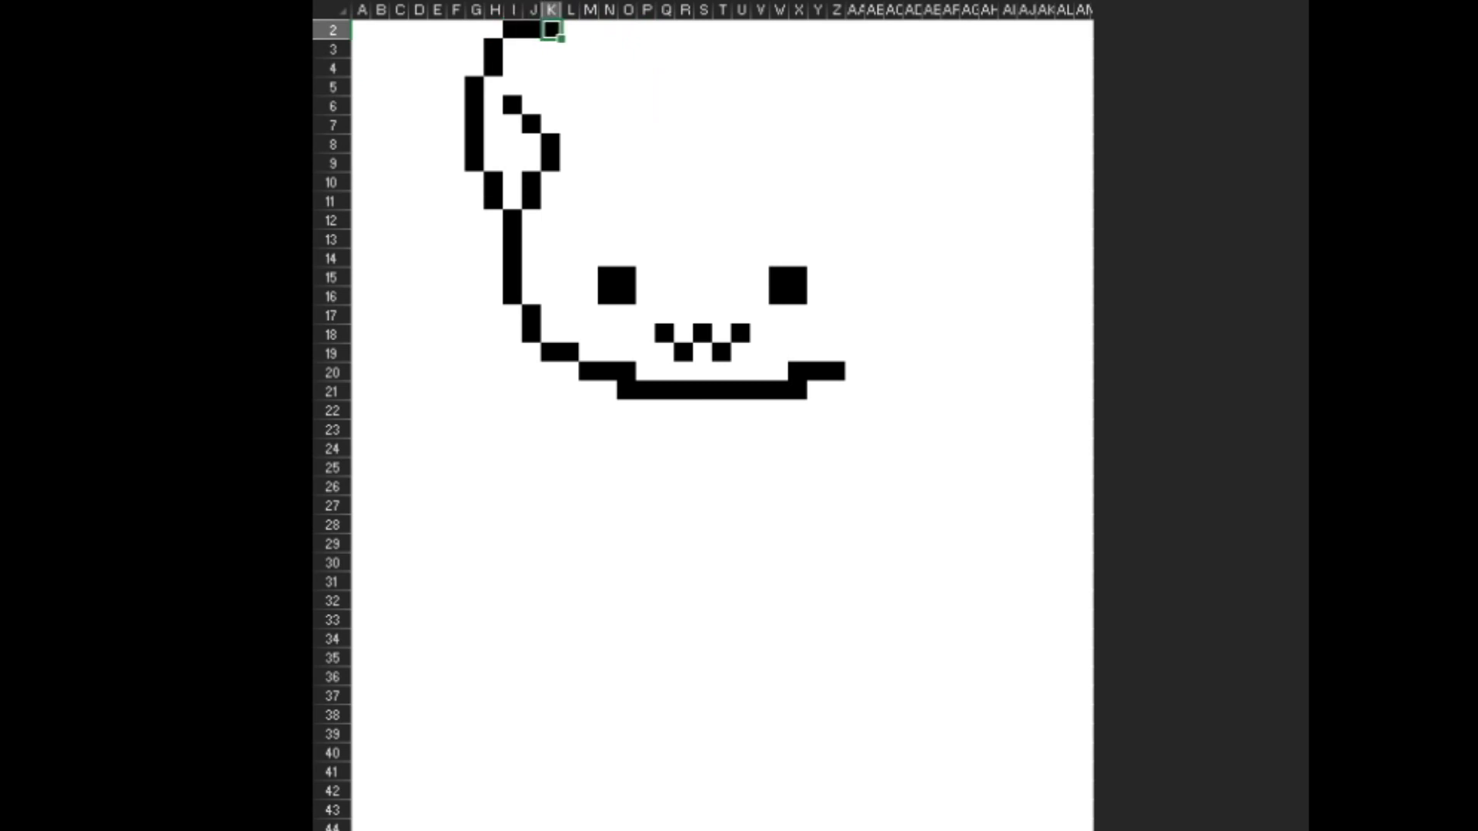
Step: Slope the black head outline down from the left ear
key(F4)
key(Right)
key(Down)
key(F4)
key(Right)
key(F4)
key(Down)
key(F4)
key(Right)
key(Down)
key(F4)
key(Right)
key(Down)
Step: Fill the top of the head between the ears and rise toward the right ear
key(F4)
key(Right)
key(F4)
key(Right)
key(F4)
key(Right)
key(F4)
key(Right)
key(F4)
key(Right)
key(F4)
key(Right)
key(F4)
key(Right)
Step: Draw the right ear's top and outer side in column AF in black
key(F4)
key(Right)
key(Up)
key(F4)
key(Up)
key(Right)
key(F4)
key(Up)
key(Right)
key(F4)
key(Right)
key(F4)
key(Up)
key(Right)
key(F4)
key(Right)
key(F4)
key(Right)
key(F4)
key(Down)
key(Right)
key(F4)
key(Down)
key(F4)
key(Up)
key(Down)
key(Right)
key(Down)
key(F4)
key(Down)
key(F4)
key(Down)
key(F4)
key(Down)
key(F4)
key(Down)
key(F4)
key(Up)
key(Up)
key(Left)
key(Up)
Step: Start the right ear's inner line, filling cells downward
key(Left)
key(F4)
key(Down)
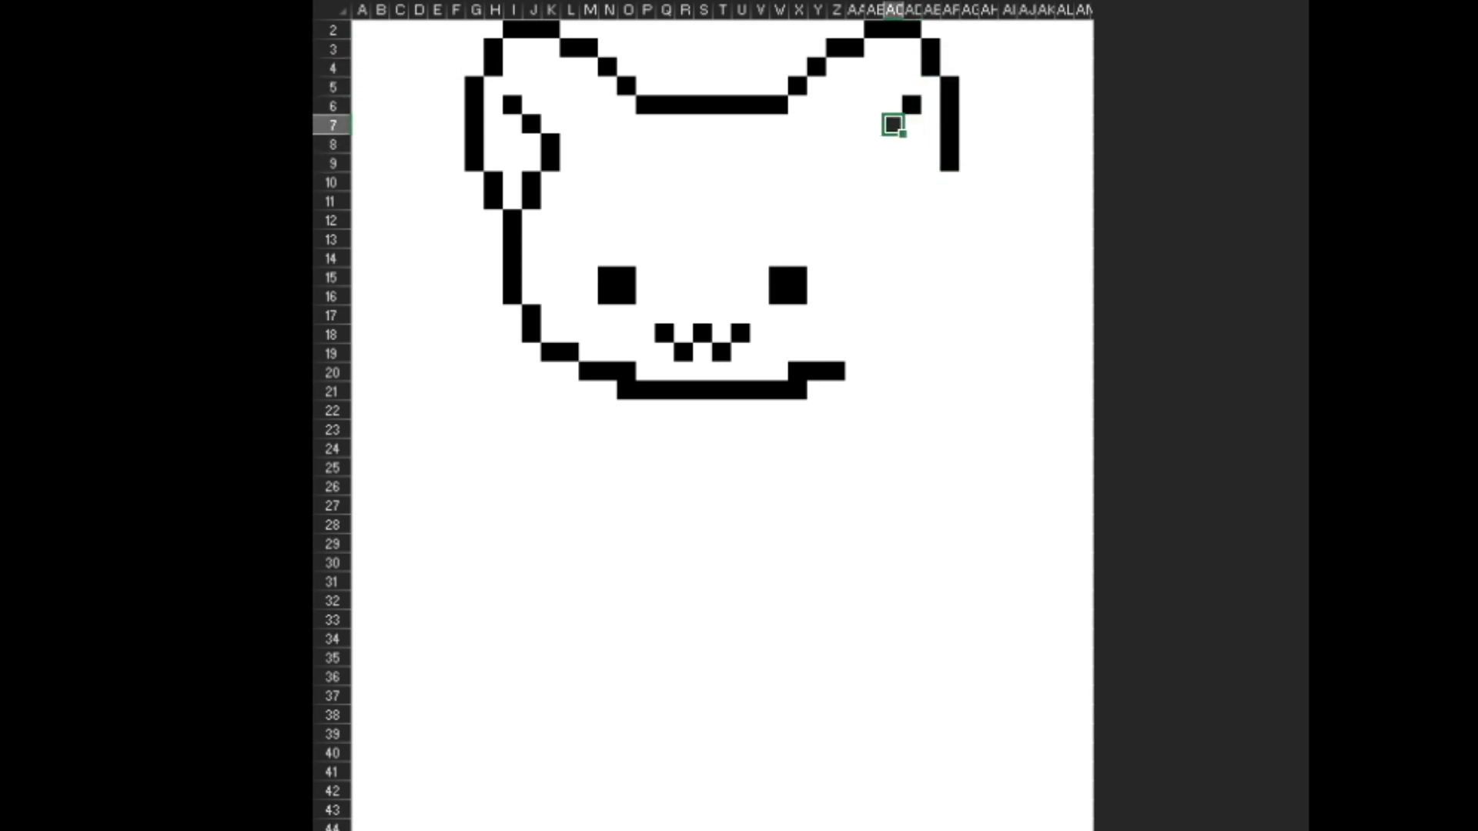
key(Left)
key(Down)
key(Down)
key(F4)
key(Up)
Step: Fill the base and lower edge of the right ear in black
key(Down)
key(Down)
key(Right)
key(F4)
key(Down)
key(F4)
key(Up)
key(Right)
key(Right)
key(F4)
key(Down)
key(F4)
key(Down)
key(Left)
Step: Draw the right cheek downward, curving inward to meet the jaw
key(Down)
key(F4)
key(Down)
key(F4)
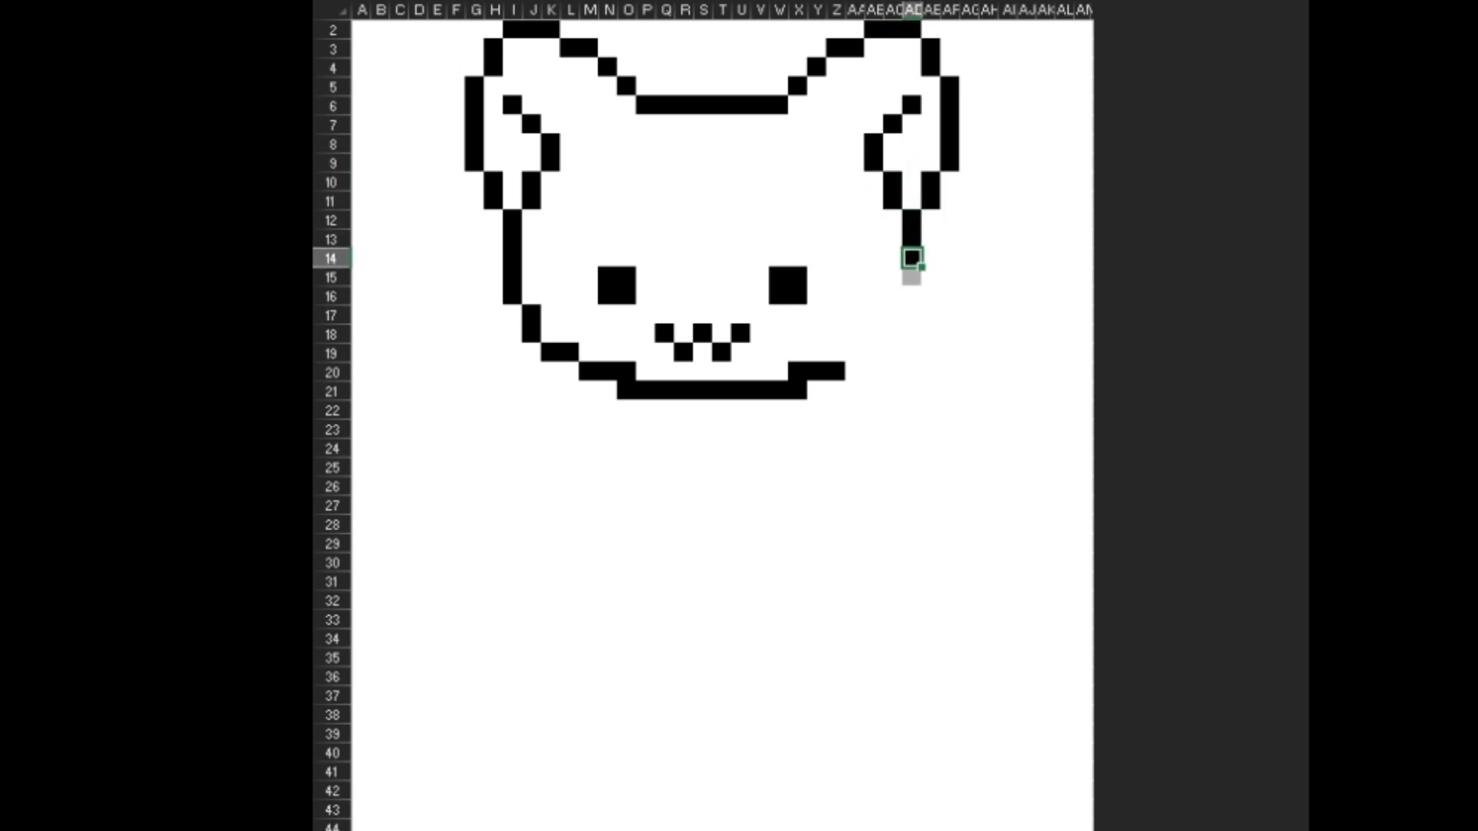
key(Down)
key(F4)
key(Down)
key(Down)
key(Left)
key(F4)
key(Down)
key(Right)
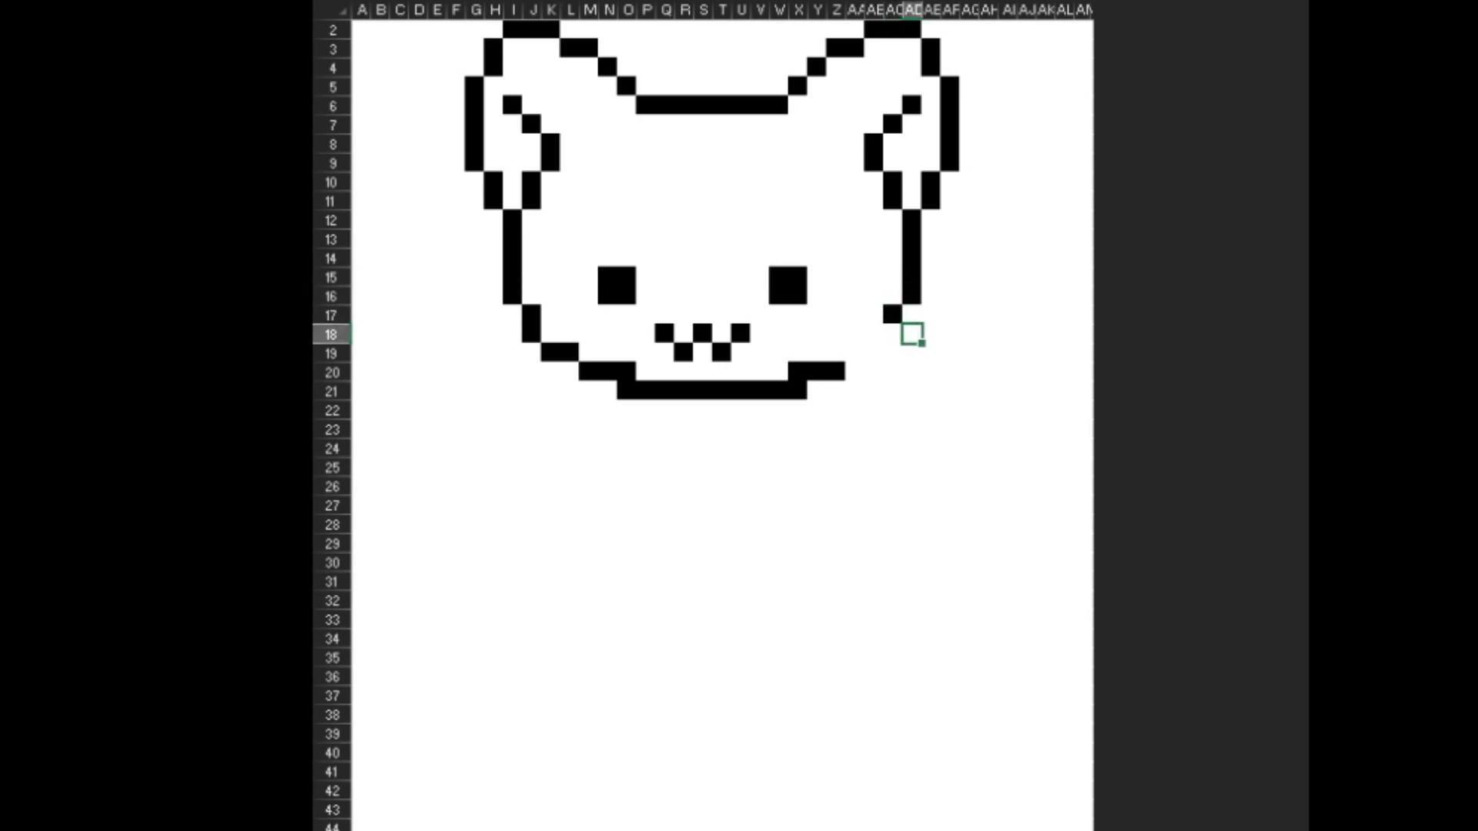
key(Down)
key(Left)
key(F4)
key(Left)
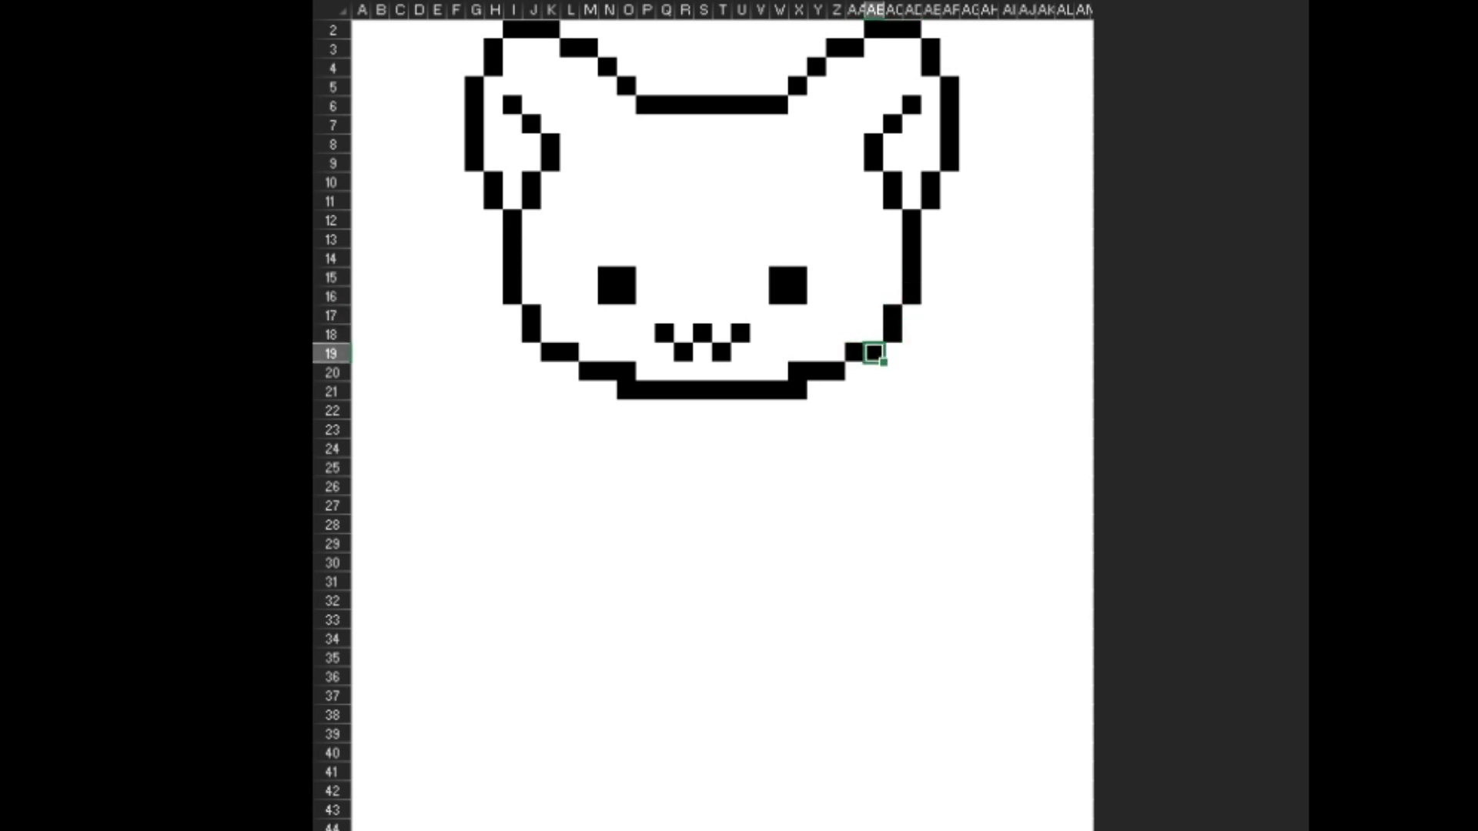
key(Down)
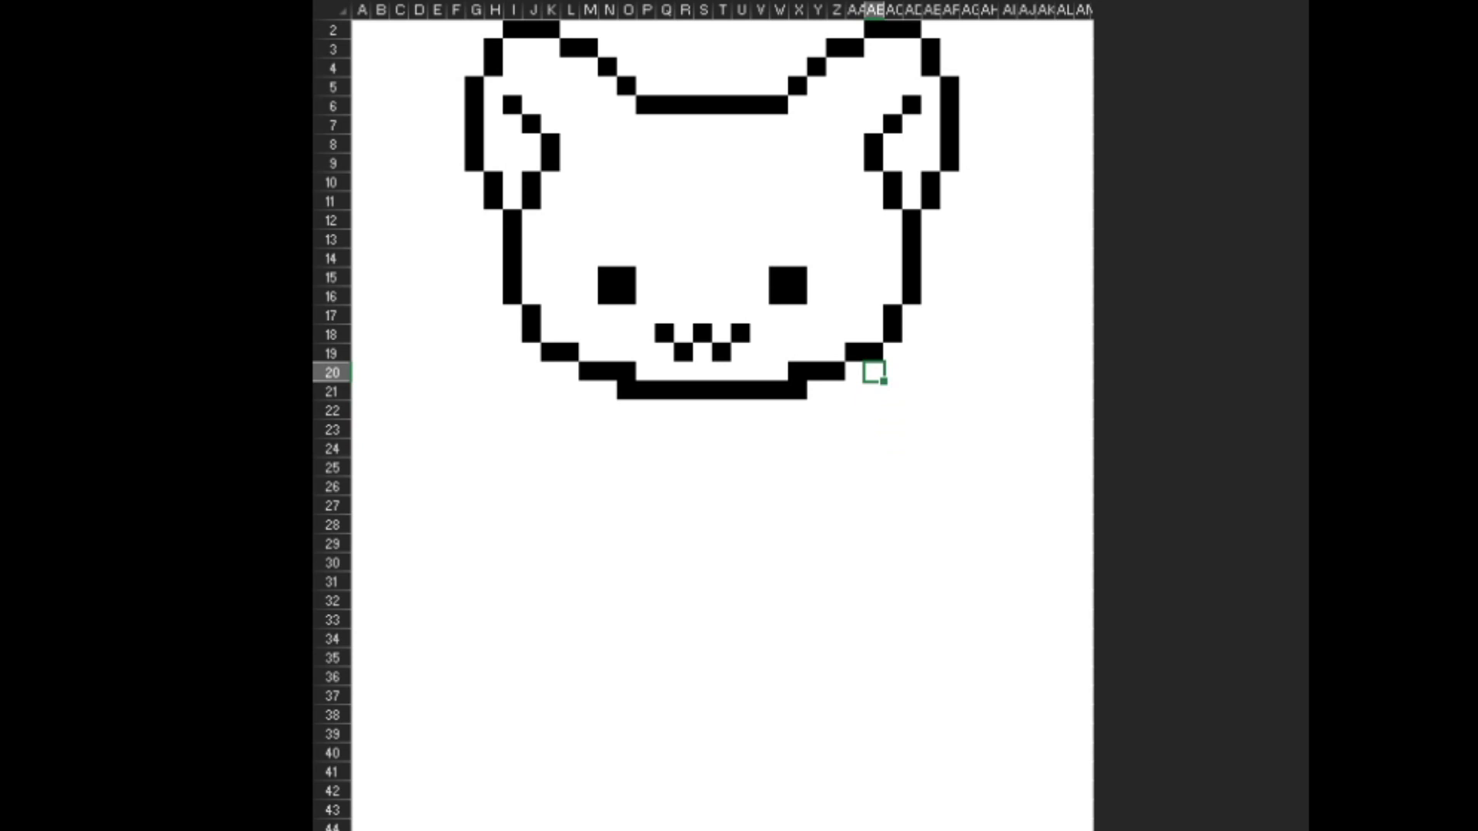
key(Down)
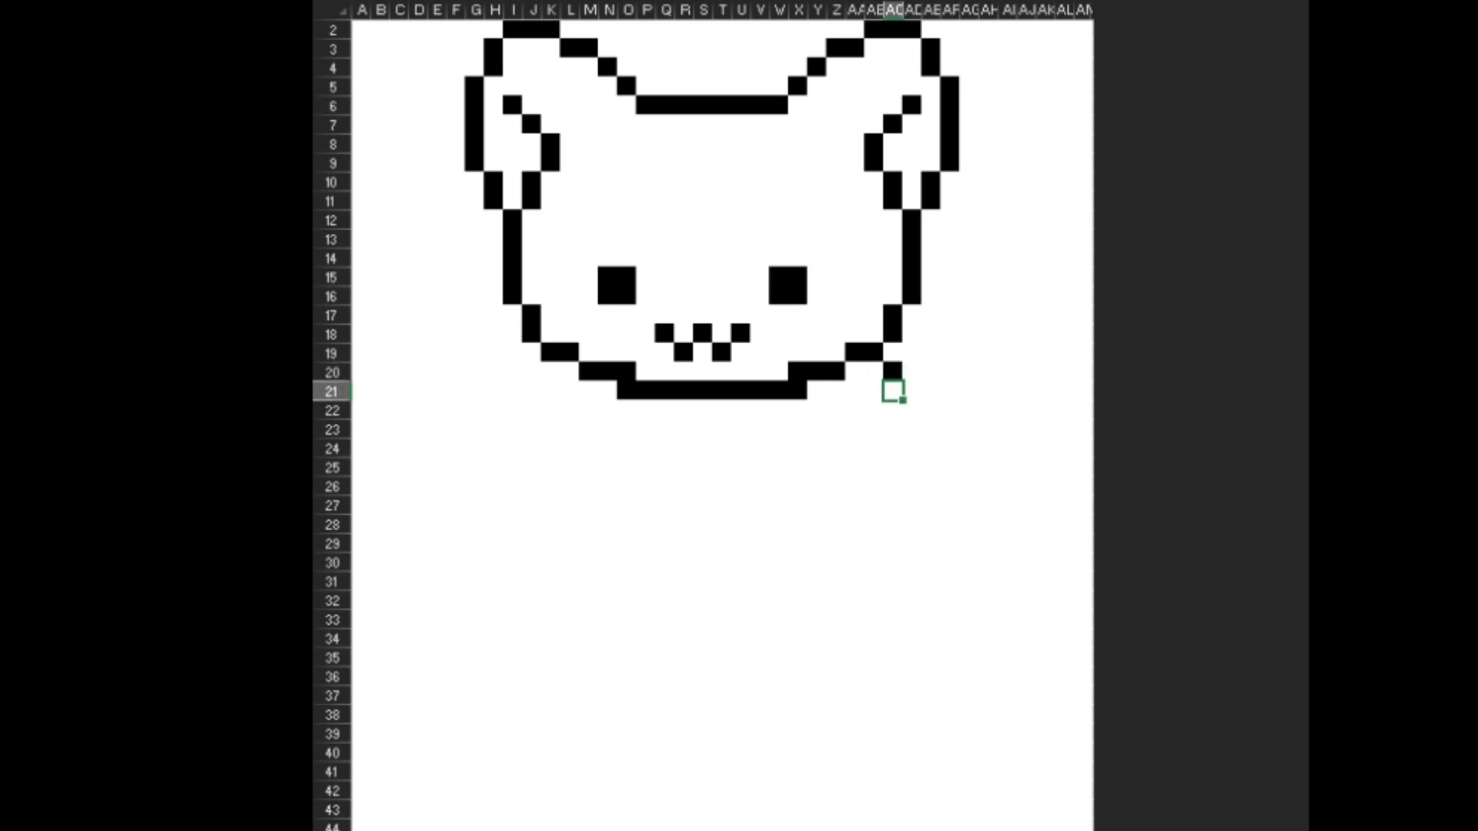
Step: Blacken cells with F4 to outline the cat's right front paw: outer edge, bottom and inner side
key(Down)
key(F4)
key(Down)
key(Left)
key(F4)
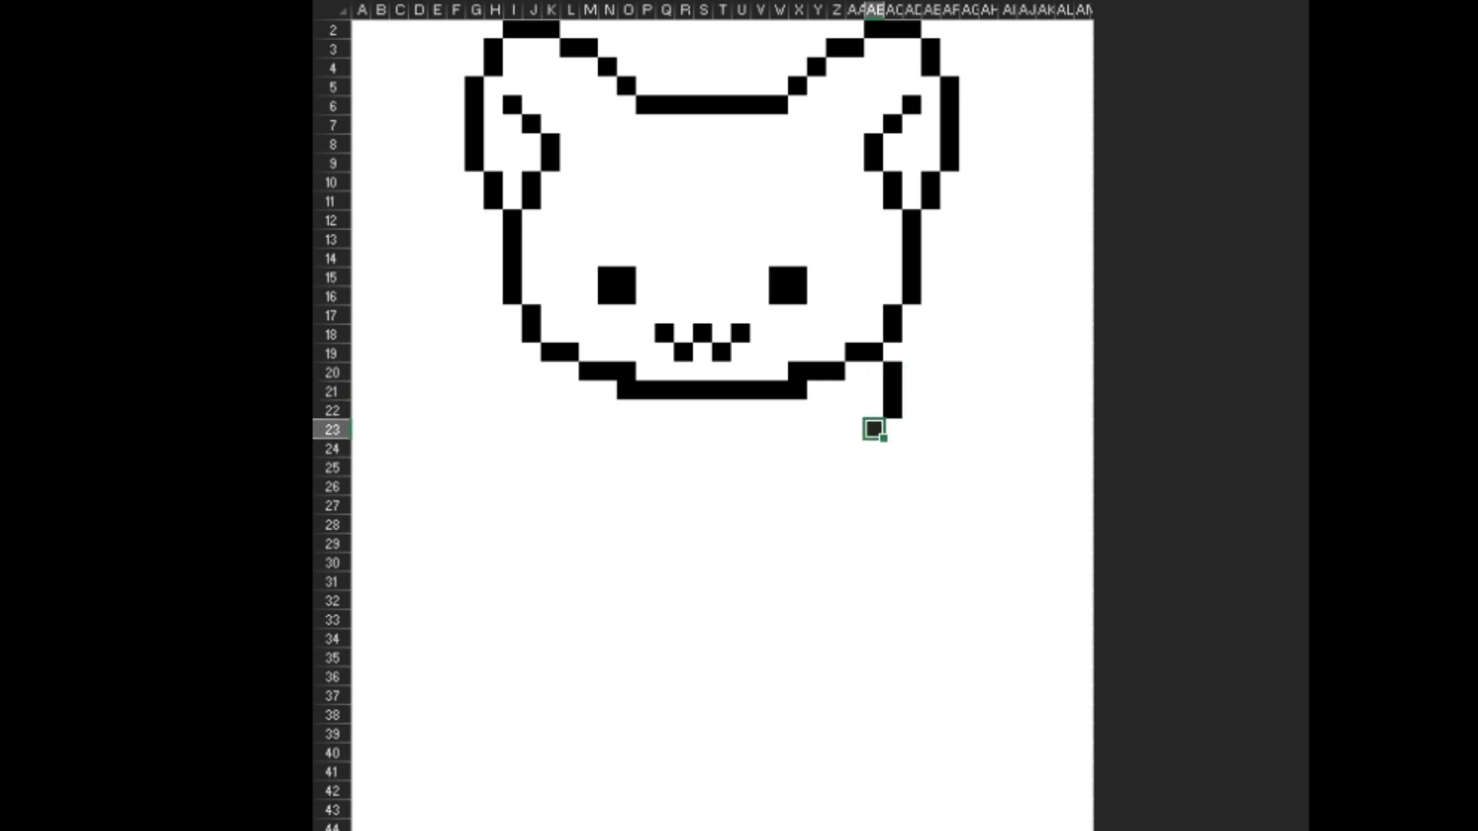
key(Down)
key(F4)
key(Left)
key(F4)
key(Left)
key(F4)
key(Up)
key(Left)
key(F4)
key(Up)
key(F4)
key(Left)
key(Left)
key(Left)
Step: Outline the left front paw's inner side and bottom, curving its edge upward
key(Left)
key(Left)
key(Left)
key(Left)
key(Left)
key(F4)
key(Down)
key(Down)
key(Left)
key(F4)
key(Left)
key(F4)
key(Left)
key(F4)
key(Up)
key(Left)
key(F4)
key(Up)
key(Left)
key(F4)
key(Up)
key(F4)
key(Up)
key(F4)
Step: Connect the left paw to the cat's side and draw the teacup's left rim flaring out and back in
key(Down)
key(Left)
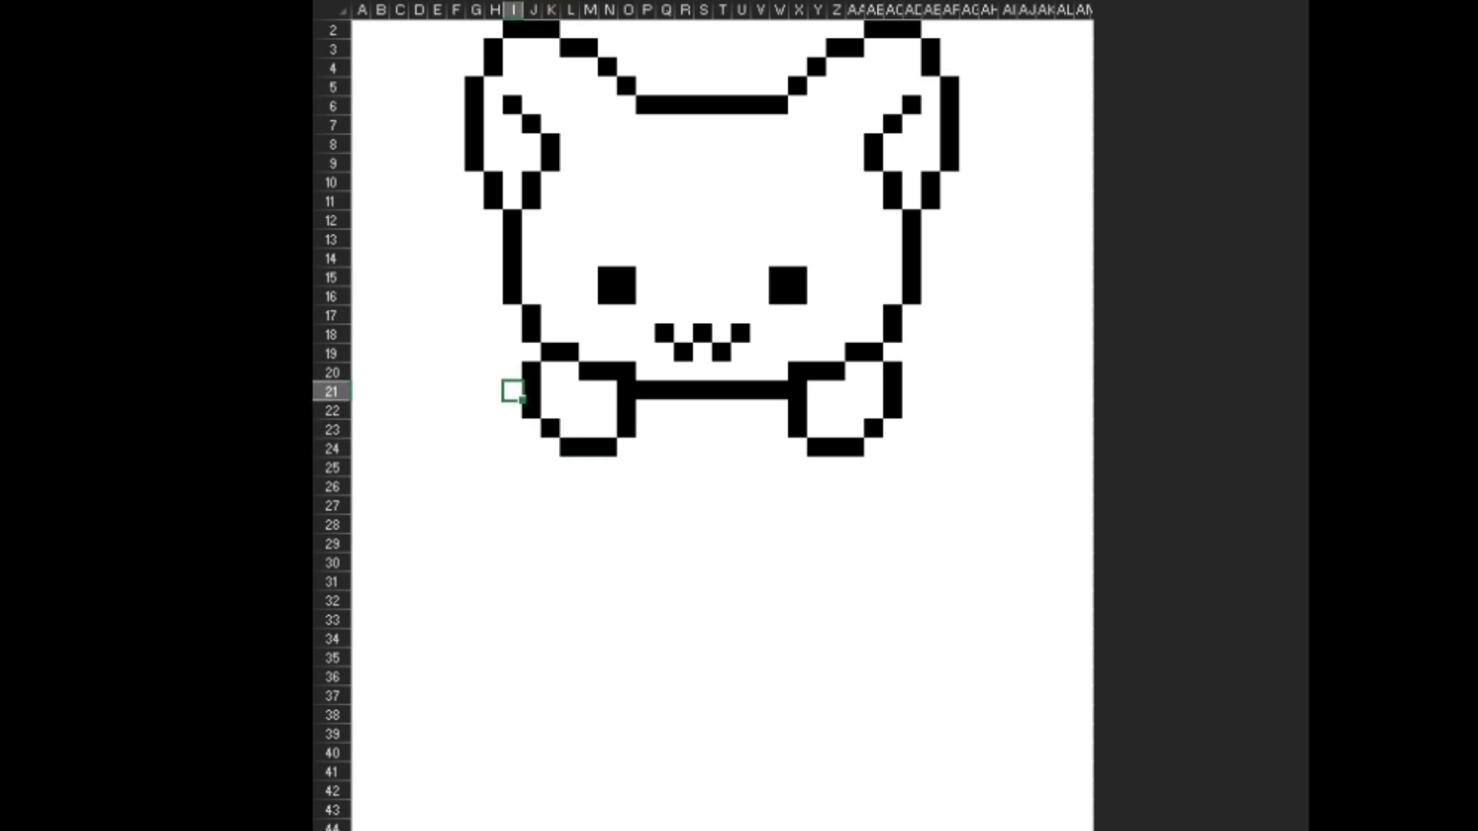
key(Up)
key(Up)
key(Up)
key(F4)
key(Down)
key(Down)
key(Left)
key(F4)
key(Down)
key(Left)
key(F4)
key(Down)
key(F4)
key(Down)
key(Right)
key(F4)
key(Down)
key(F4)
key(Right)
key(F4)
key(Down)
key(F4)
Step: Draw the teacup's left side straight down into a rounded bottom-left corner
key(Down)
key(Down)
key(Right)
key(Down)
key(Down)
key(Down)
key(Down)
key(F4)
key(Up)
key(Up)
key(Up)
key(Up)
key(Up)
key(F4)
key(Down)
key(F4)
key(Down)
key(F4)
key(Down)
key(F4)
key(Down)
key(F4)
key(Down)
key(Down)
key(F4)
key(Down)
key(F4)
key(Down)
key(F4)
key(Down)
key(F4)
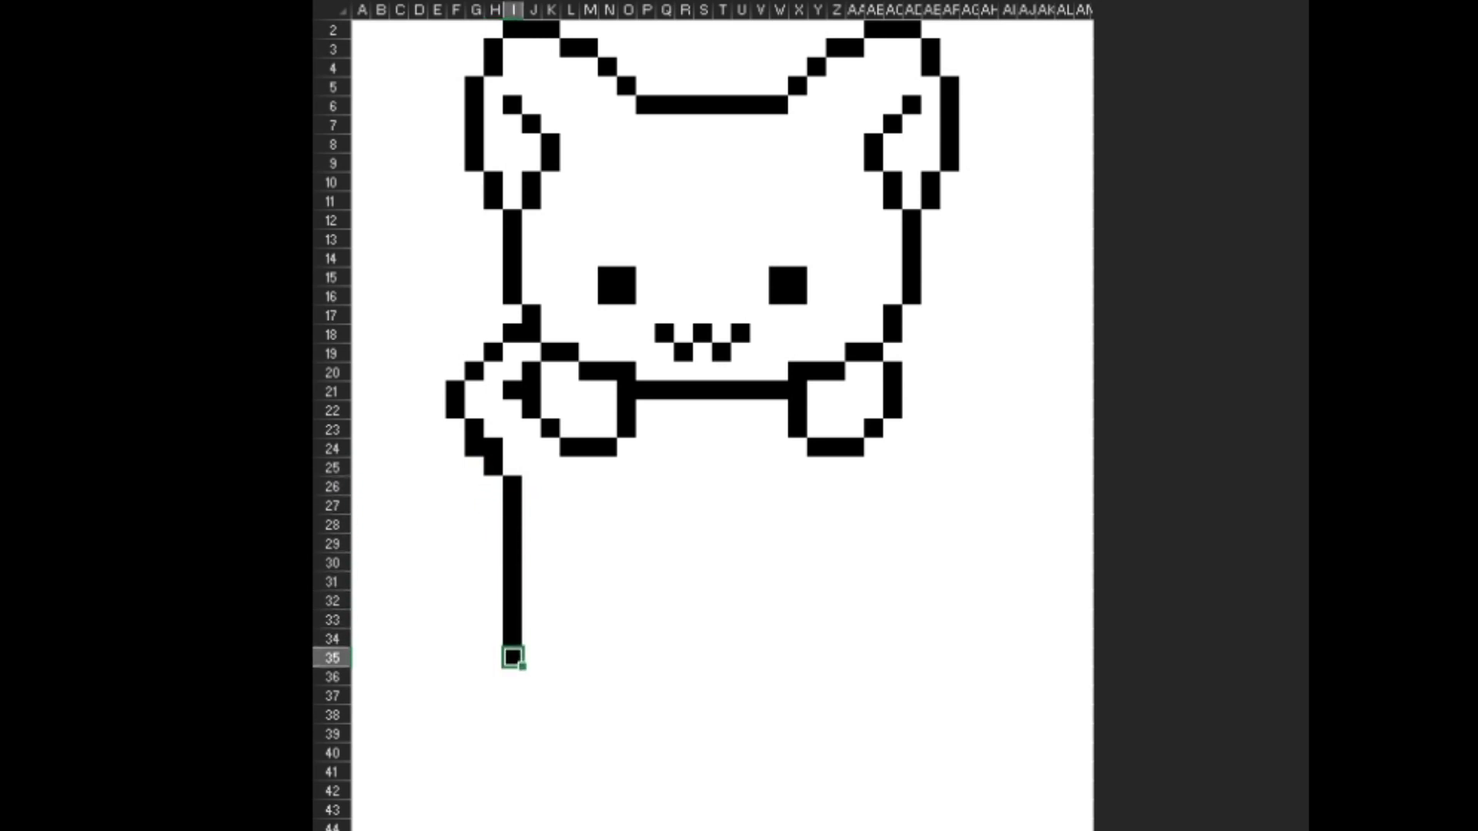
key(Down)
key(F4)
key(Down)
key(F4)
key(Down)
key(F4)
key(Down)
key(Right)
key(F4)
key(Right)
Step: Blacken a row of cells for the teacup's bottom edge running to the right
key(F4)
key(Down)
key(F4)
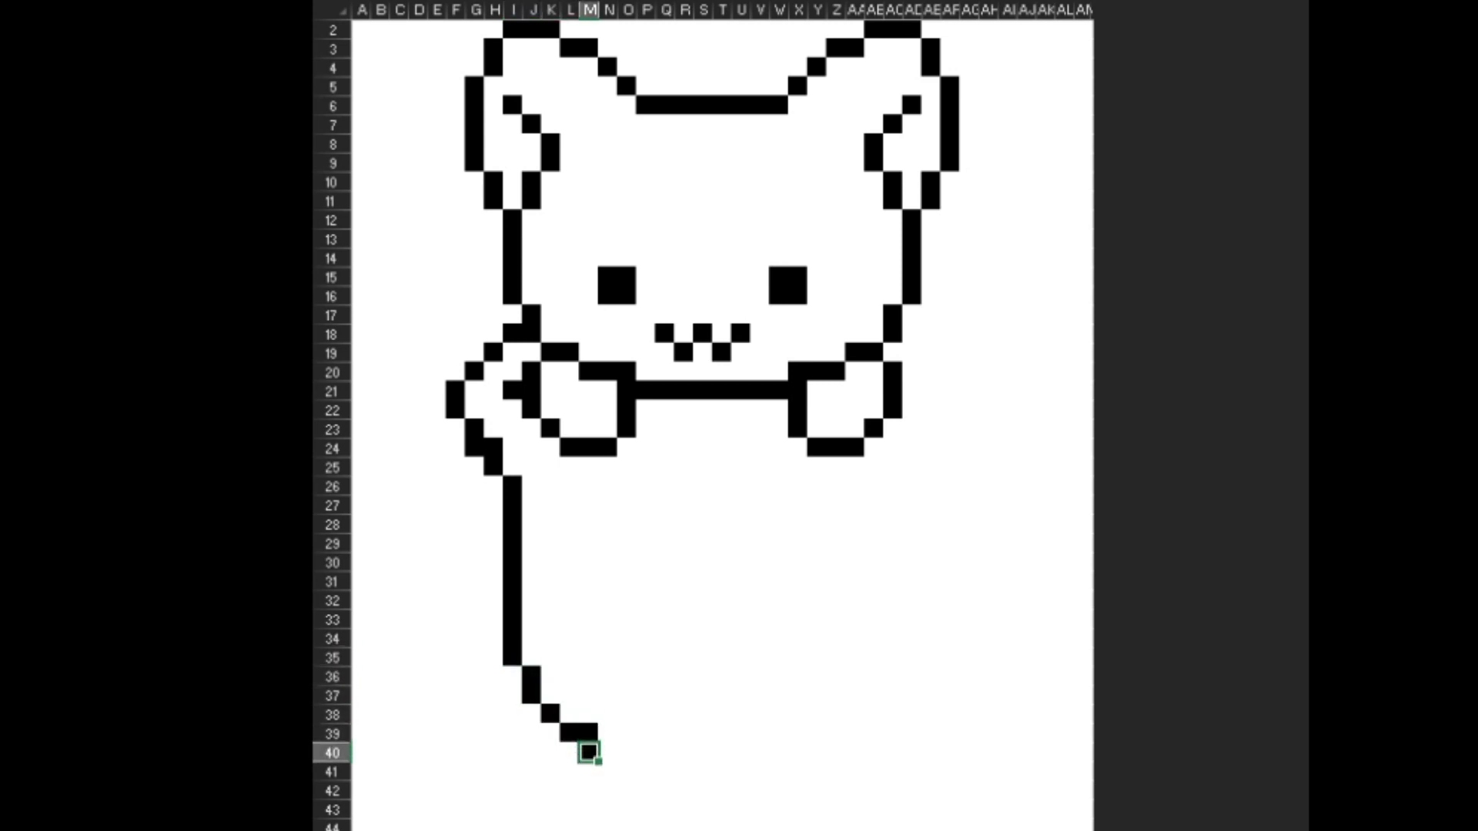
key(Right)
key(F4)
key(Right)
key(F4)
key(Right)
key(F4)
key(Down)
key(Right)
key(Right)
key(F4)
key(Right)
key(F4)
key(Right)
key(Right)
key(F4)
key(Right)
key(F4)
key(Right)
key(F4)
key(Right)
key(F4)
key(Up)
key(Right)
Step: Curve the teacup's bottom-right corner upward
key(F4)
key(Right)
key(F4)
key(Right)
key(F4)
key(Right)
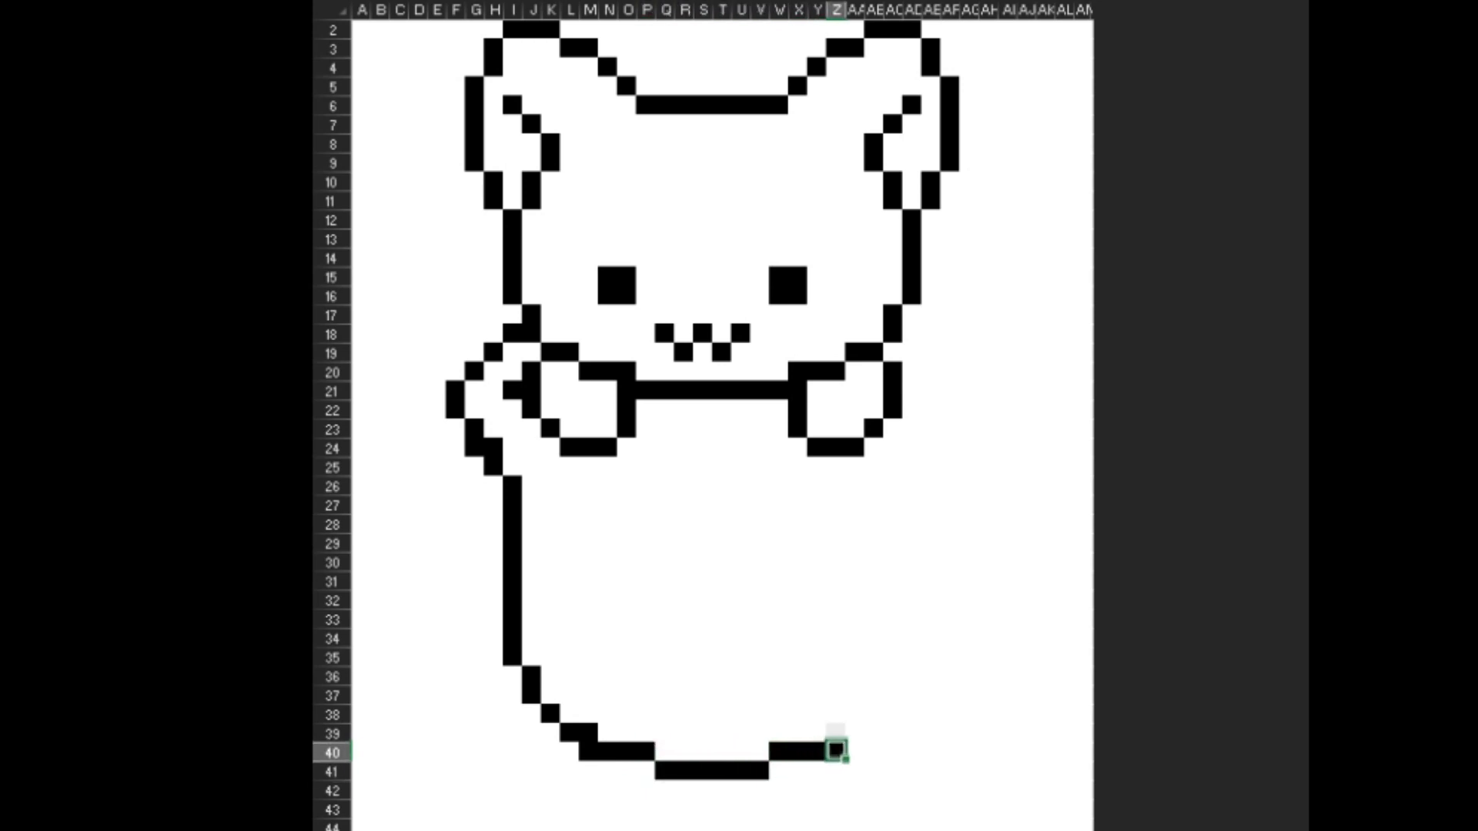
key(Up)
key(F4)
key(Up)
Step: Draw the teacup's right side straight up toward its rim
key(Right)
key(F4)
key(Up)
key(Right)
key(F4)
key(Up)
key(F4)
key(Up)
key(Right)
key(F4)
key(Up)
key(F4)
key(Up)
key(F4)
key(Up)
key(F4)
key(Up)
key(F4)
key(Up)
key(F4)
key(Up)
key(F4)
key(Up)
key(F4)
key(Up)
key(F4)
key(Up)
key(F4)
key(Up)
key(Up)
key(Right)
key(F4)
key(Up)
key(F4)
key(Up)
key(Right)
key(F4)
key(Up)
key(Right)
key(F4)
key(Up)
key(F4)
Step: Finish the teacup's right rim in black, curving it back toward the cat with inner edge cells
key(Up)
key(Left)
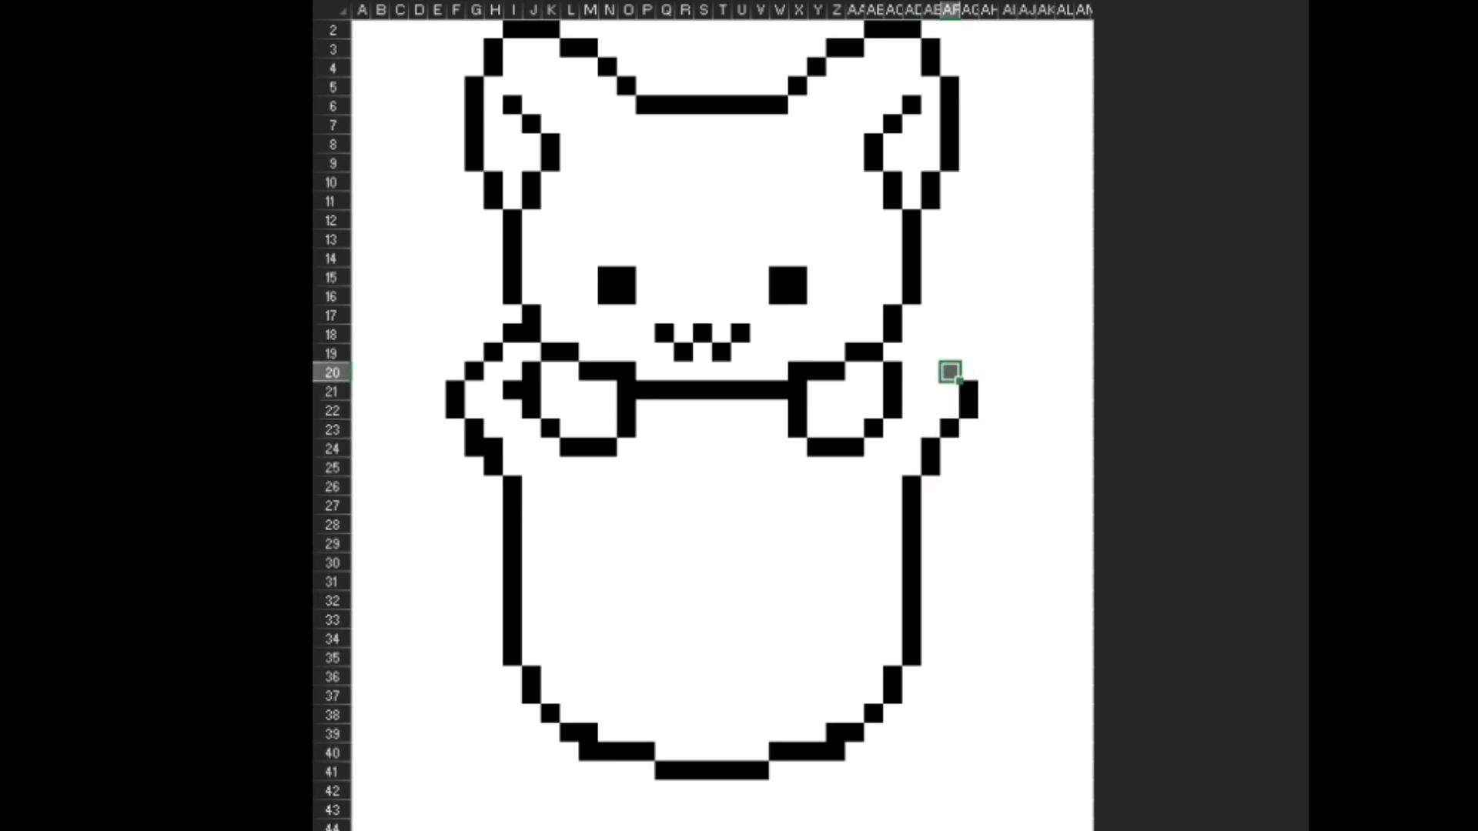
key(F4)
key(Up)
key(Left)
Step: Draw the cup foot's black bottom edge leftward beneath the cup
key(Up)
key(Left)
key(F4)
key(Down)
key(Down)
key(Down)
key(F4)
key(Down)
key(Down)
key(Down)
Step: Start the black cup foot under the right side of the cup's bottom
key(Down)
key(Down)
key(Left)
key(Down)
key(Down)
key(Left)
key(Down)
key(Down)
key(Down)
key(Down)
key(Down)
key(Left)
key(Down)
key(Left)
key(F4)
key(Left)
key(Down)
key(F4)
key(Left)
key(F4)
key(F4)
key(Left)
key(Down)
key(F4)
key(Left)
key(F4)
key(Left)
key(F4)
key(Left)
key(F4)
key(Left)
key(F4)
key(Left)
key(F4)
key(Left)
key(Up)
key(F4)
Step: Extend the cup foot to the left and close off its left end
key(Left)
key(F4)
key(Left)
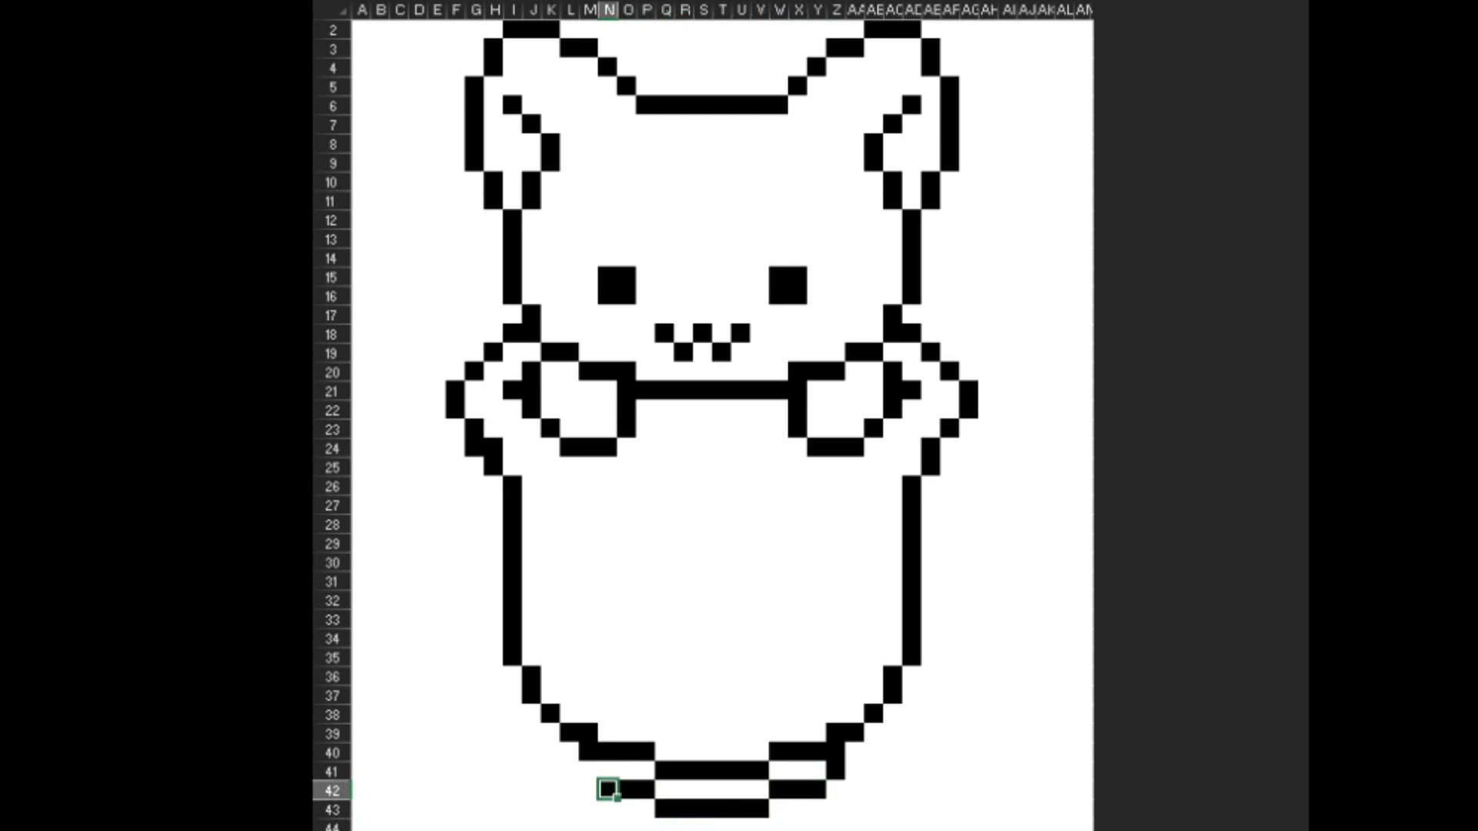
key(F4)
key(Up)
key(Left)
key(F4)
key(Up)
key(Up)
key(Left)
key(Up)
key(Left)
key(Up)
key(Left)
key(Up)
key(Up)
Step: Begin the handle beside the cup's left side, drawing its inner curve upward in black
key(Left)
key(Up)
key(Left)
key(Up)
key(Up)
key(F4)
key(Left)
key(Up)
key(F4)
key(Left)
key(Up)
key(F4)
key(Up)
key(F4)
key(Up)
key(F4)
key(Up)
key(F4)
key(Up)
key(Left)
key(Up)
key(Up)
key(F4)
key(Left)
key(F4)
Step: Start the handle's outer curve with black cells on the left of the cup
key(F4)
key(Left)
key(Down)
key(F4)
key(Left)
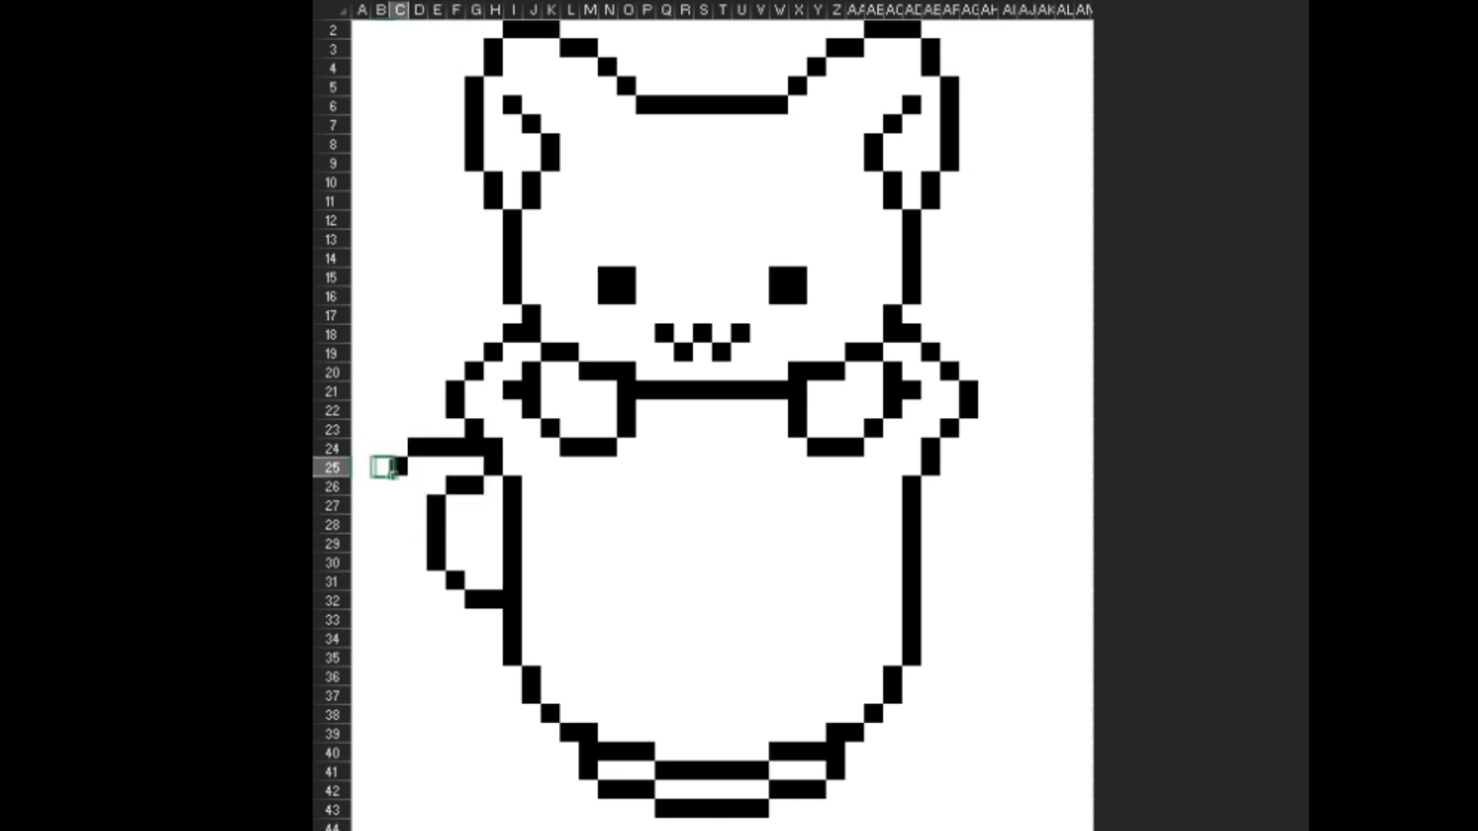
key(Down)
key(F4)
key(Down)
Step: Draw the handle's outer side downward in black
key(F4)
key(Down)
key(F4)
key(Down)
key(F4)
key(Down)
key(F4)
key(Down)
key(F4)
key(Down)
key(Right)
key(F4)
Step: Curve the handle's bottom back and join it to the cup's lower left as a hook
key(Down)
key(Right)
key(F4)
key(Right)
key(F4)
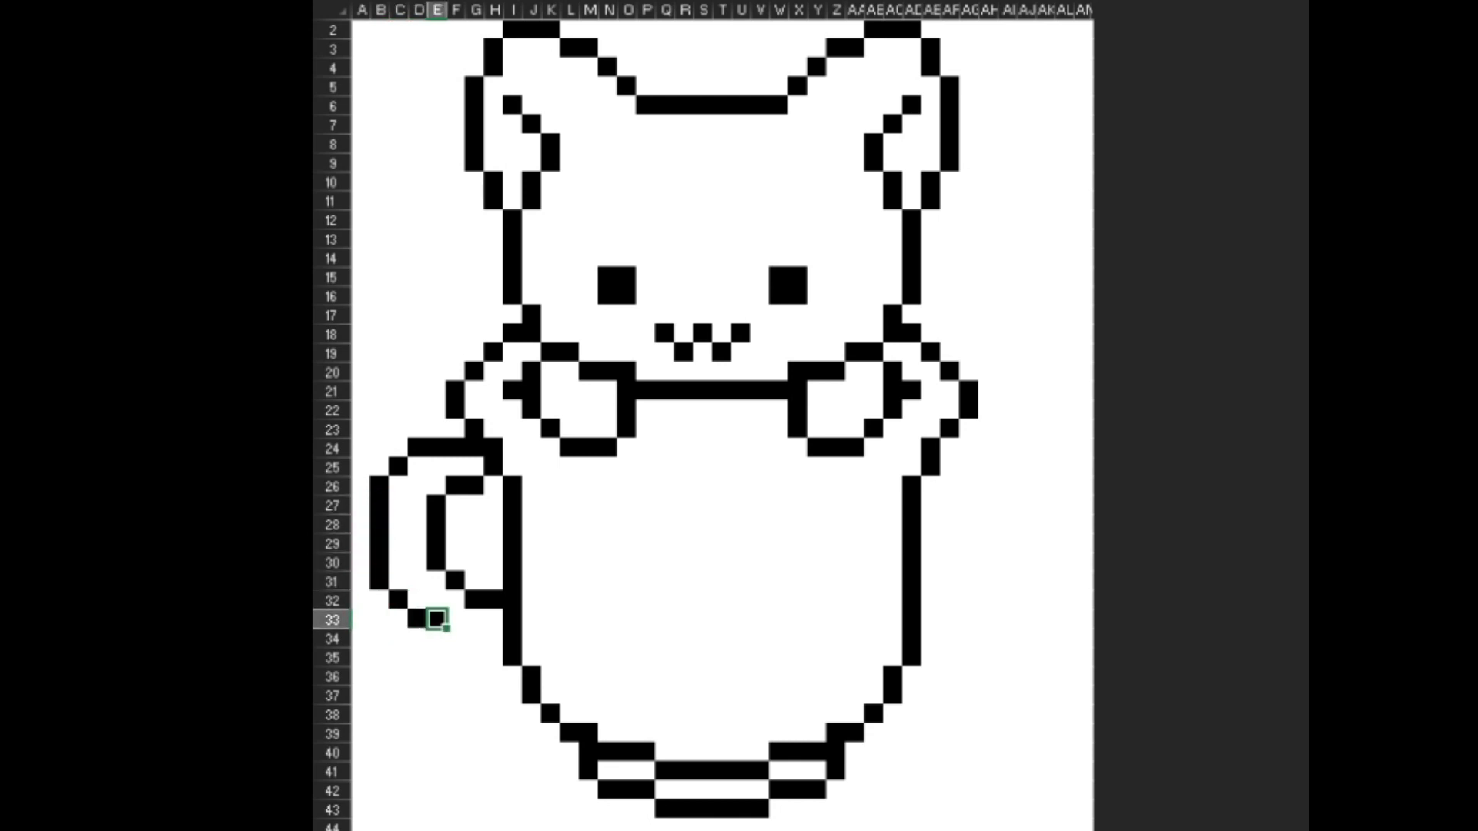
key(Down)
key(Right)
key(F4)
key(Down)
key(Right)
key(F4)
key(Right)
key(F4)
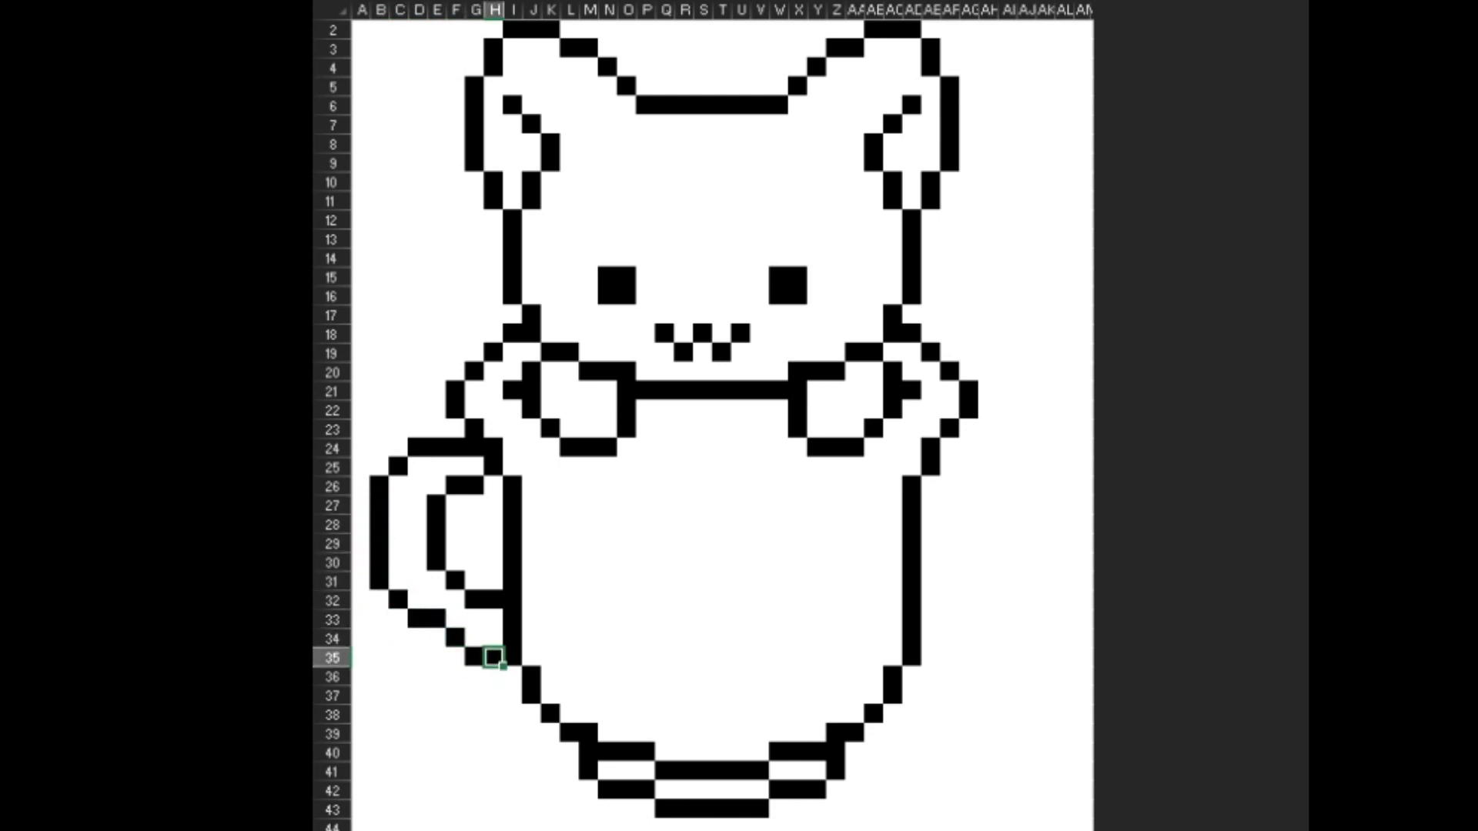
key(Down)
key(Right)
key(Right)
Step: Fill L37, J33, K33 and L34 black to extend the cat's tail tip
key(Down)
key(F4)
key(Up)
key(Left)
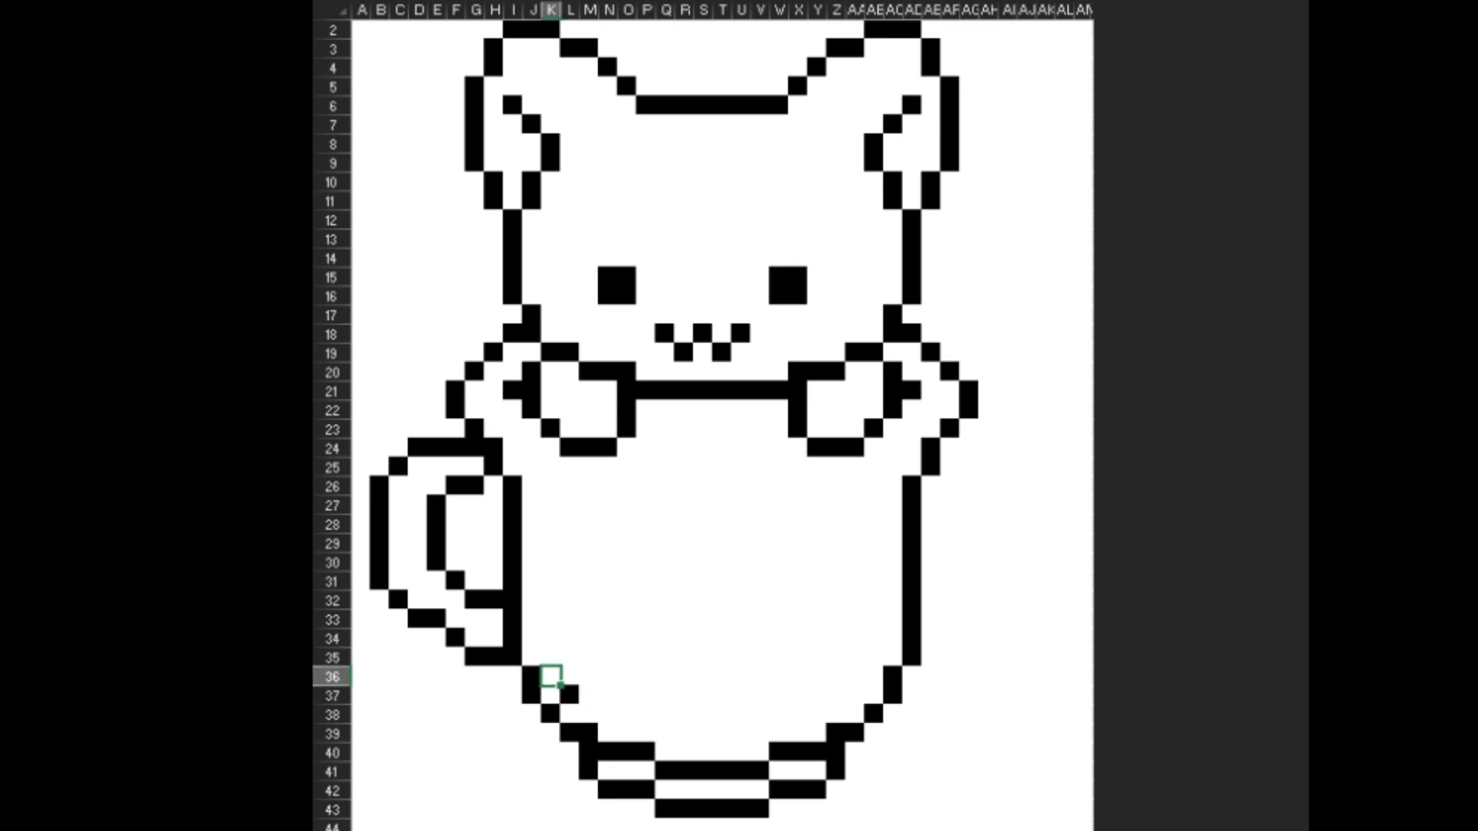
key(Up)
key(Up)
key(Left)
key(Up)
key(F4)
key(Right)
key(F4)
key(Down)
key(Right)
key(F4)
key(Right)
key(Up)
click(646, 657)
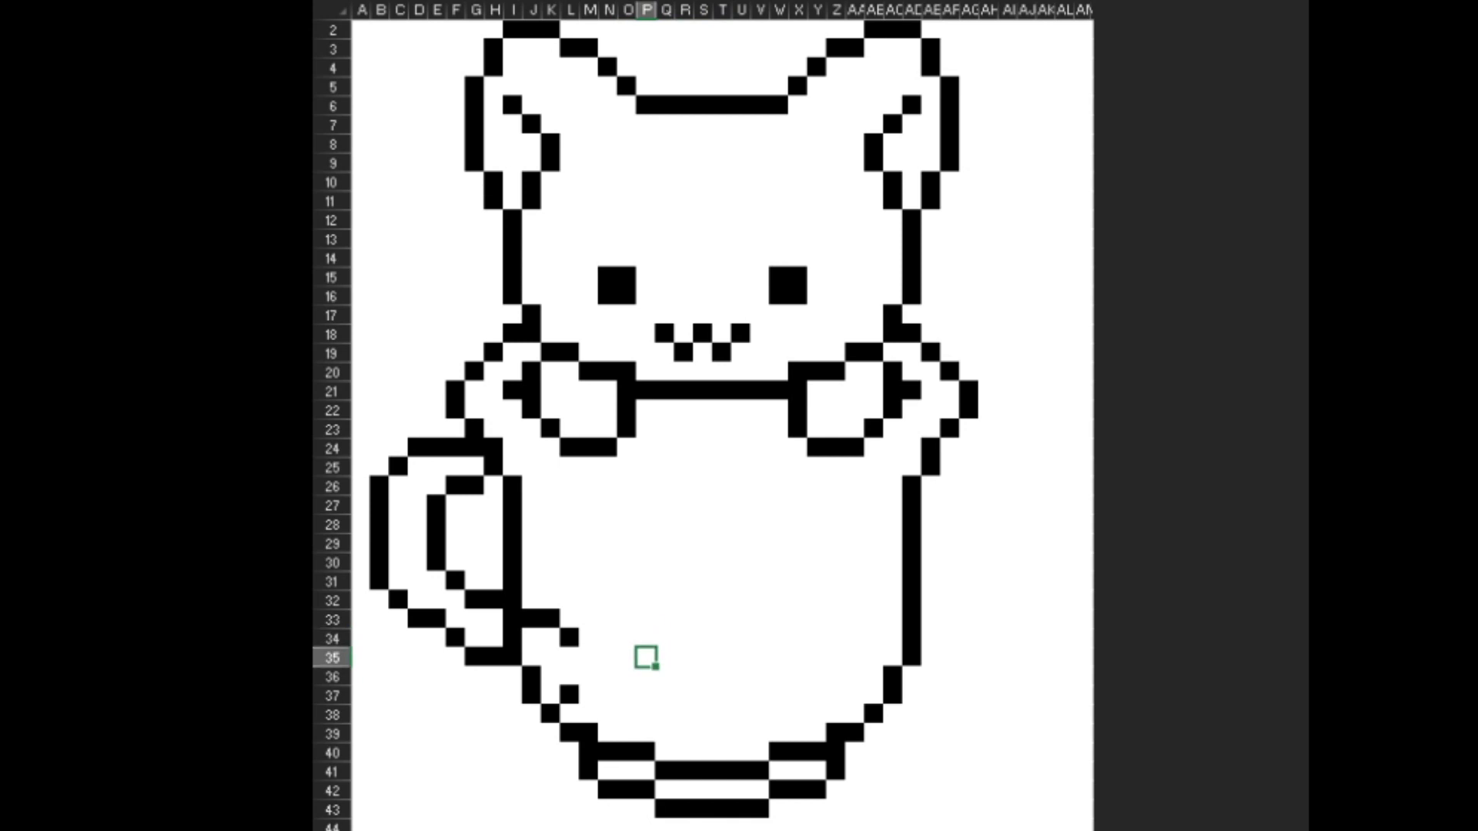
Step: Fill cell W37 black to start the right end of the mouth
key(Right)
key(Right)
key(Down)
key(Right)
key(Right)
key(Down)
key(Right)
key(Right)
key(F4)
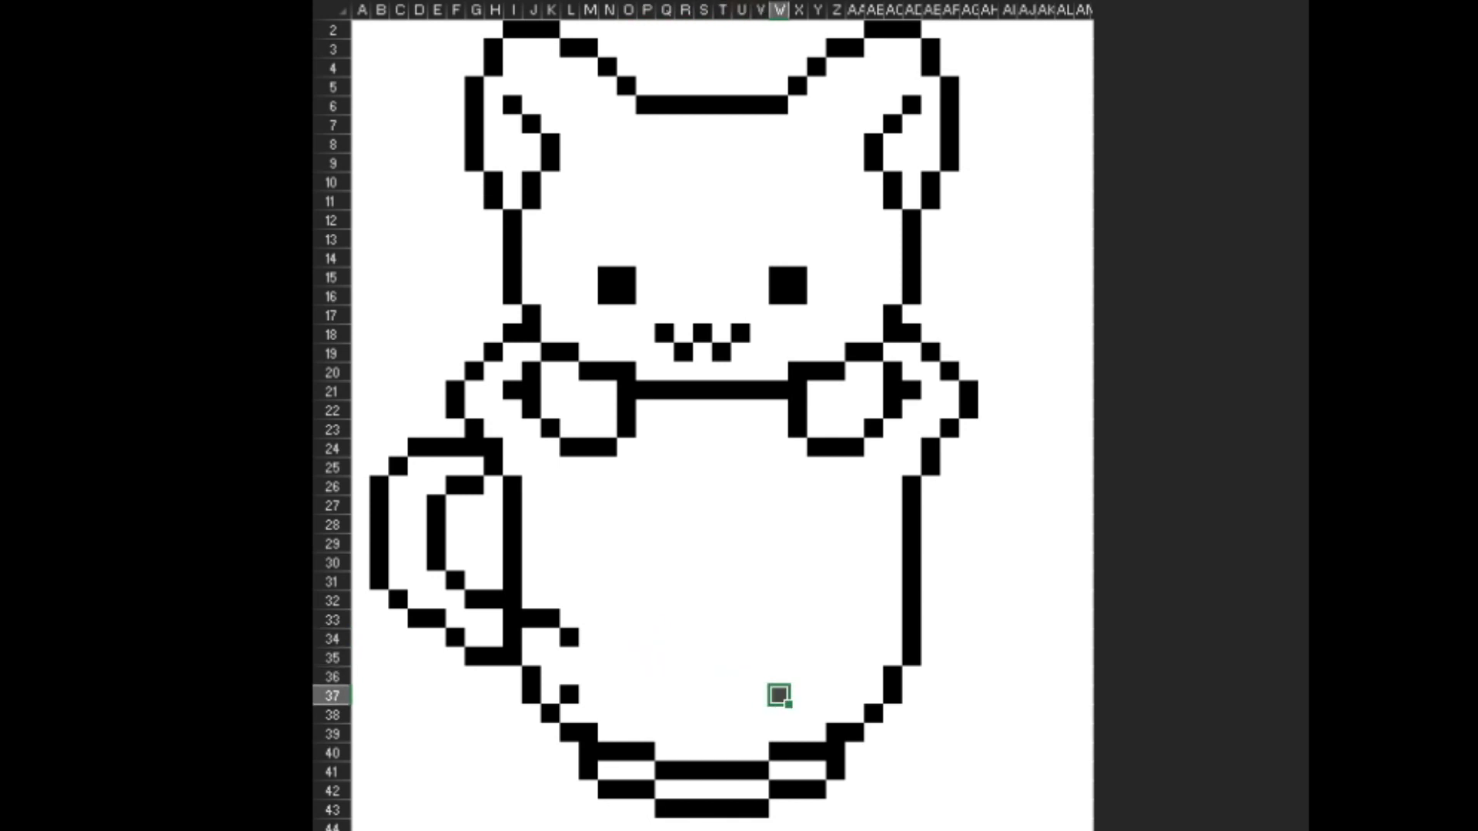
key(Down)
key(Left)
Step: Fill U38, T37, S37, Q38 and P37 black to form the wavy mouth
key(Left)
key(F4)
key(Left)
key(Up)
key(F4)
key(Left)
key(F4)
key(Down)
key(Left)
key(F4)
key(Up)
Step: Fill X34 and Y34 black for the right eye and finish the mouth end
key(Left)
key(F4)
key(Up)
Step: Fill O35 and O34 black for the left eye
key(Up)
key(Left)
key(F4)
key(Right)
key(Up)
key(F4)
click(770, 639)
key(Right)
key(F4)
key(Right)
key(F4)
key(Down)
key(F4)
key(Right)
key(F4)
key(Down)
key(Down)
key(Right)
key(Right)
key(F4)
key(Up)
key(Left)
key(Up)
key(Up)
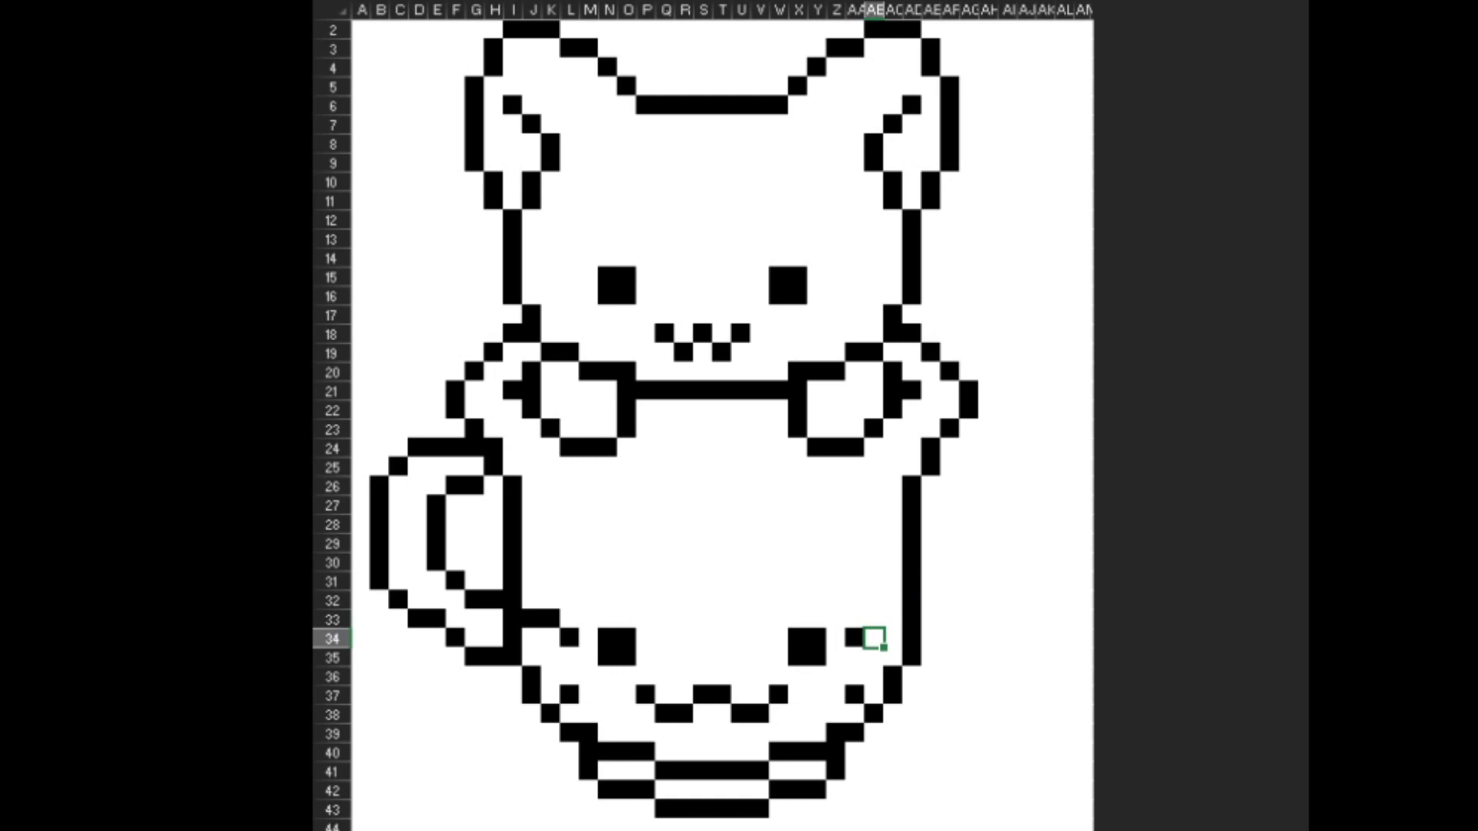
Step: Fill AE33 black on the cup's edge, then move up column AE
key(Up)
key(F4)
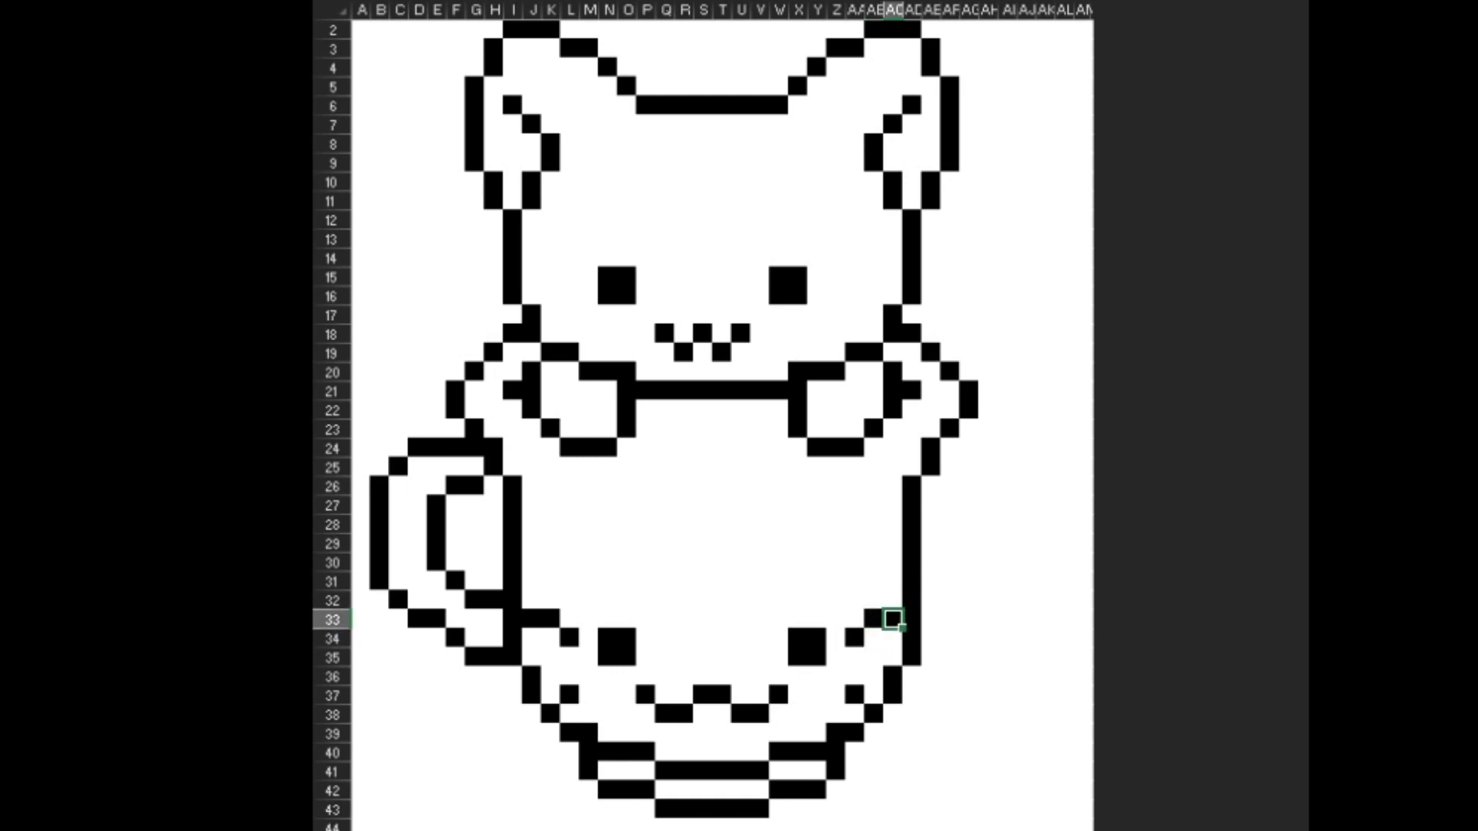
key(Up)
key(Up)
key(Up)
key(Up)
key(Up)
key(Up)
key(Up)
key(Up)
key(Right)
Step: Move the selection around the cat's right arm up to row 15 for the tail
key(Up)
key(Up)
key(Up)
key(Up)
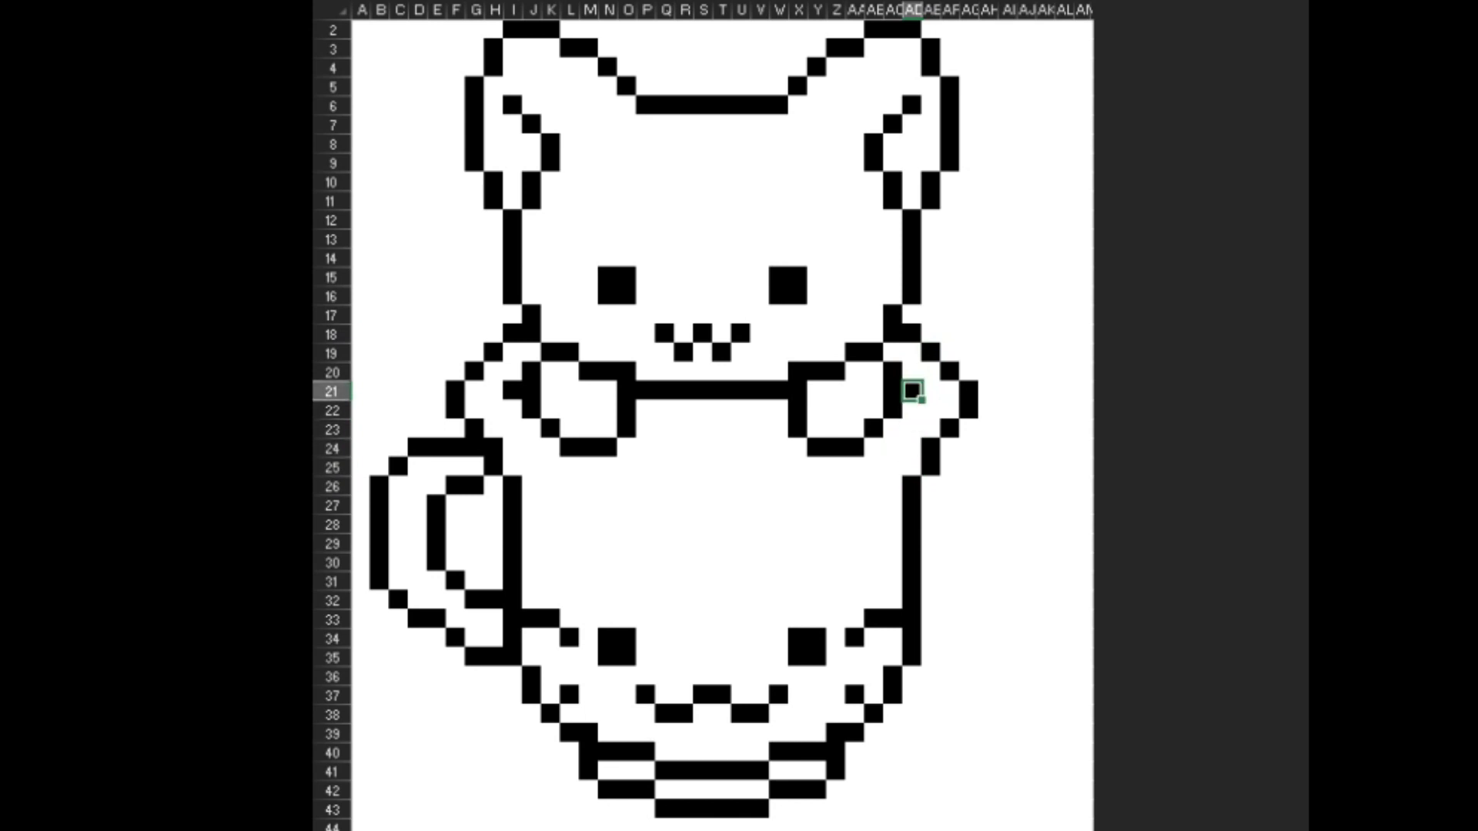
key(Up)
key(Right)
key(Up)
key(Up)
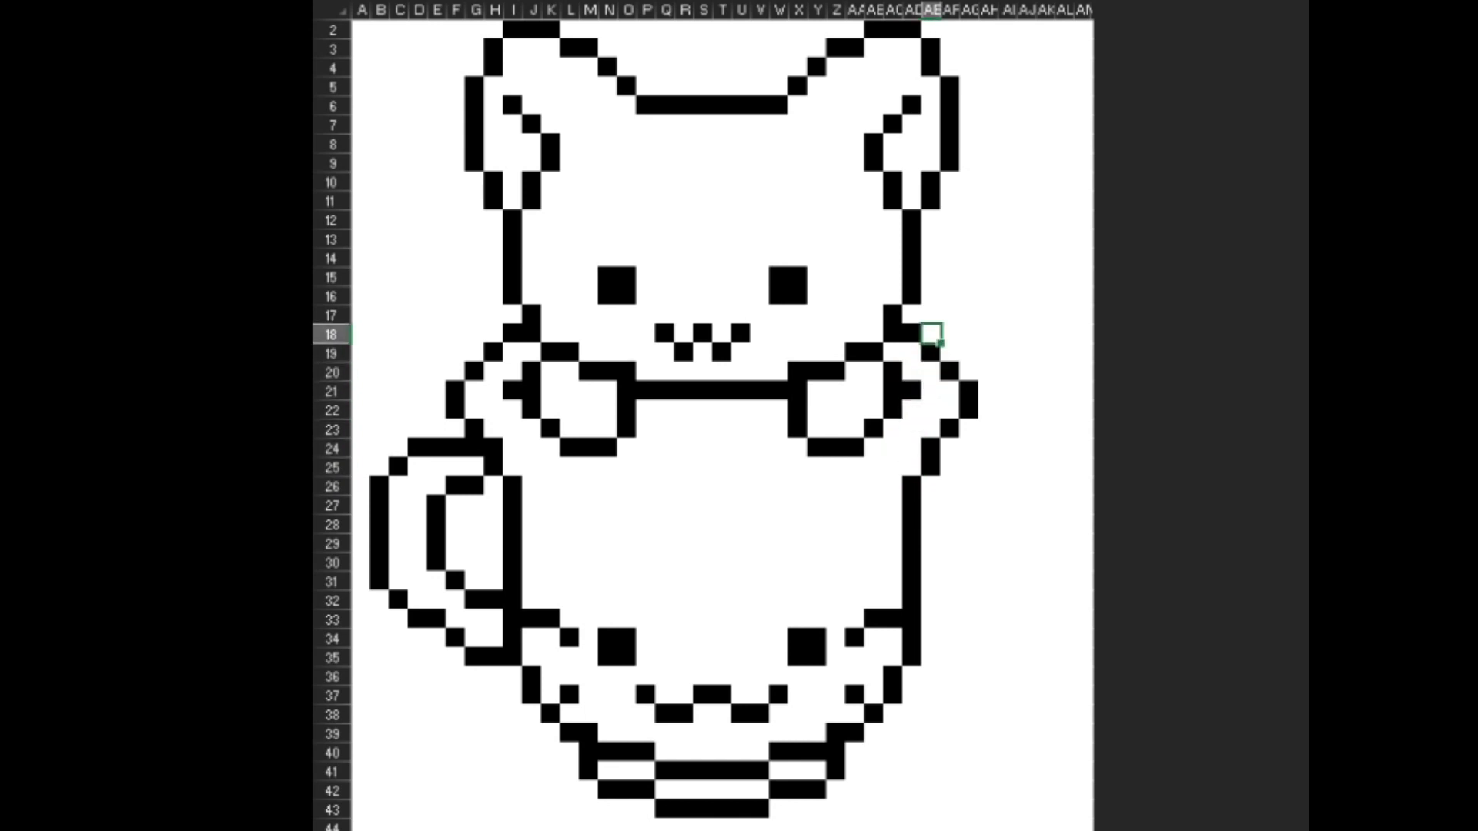
key(Down)
key(Down)
key(Right)
key(Down)
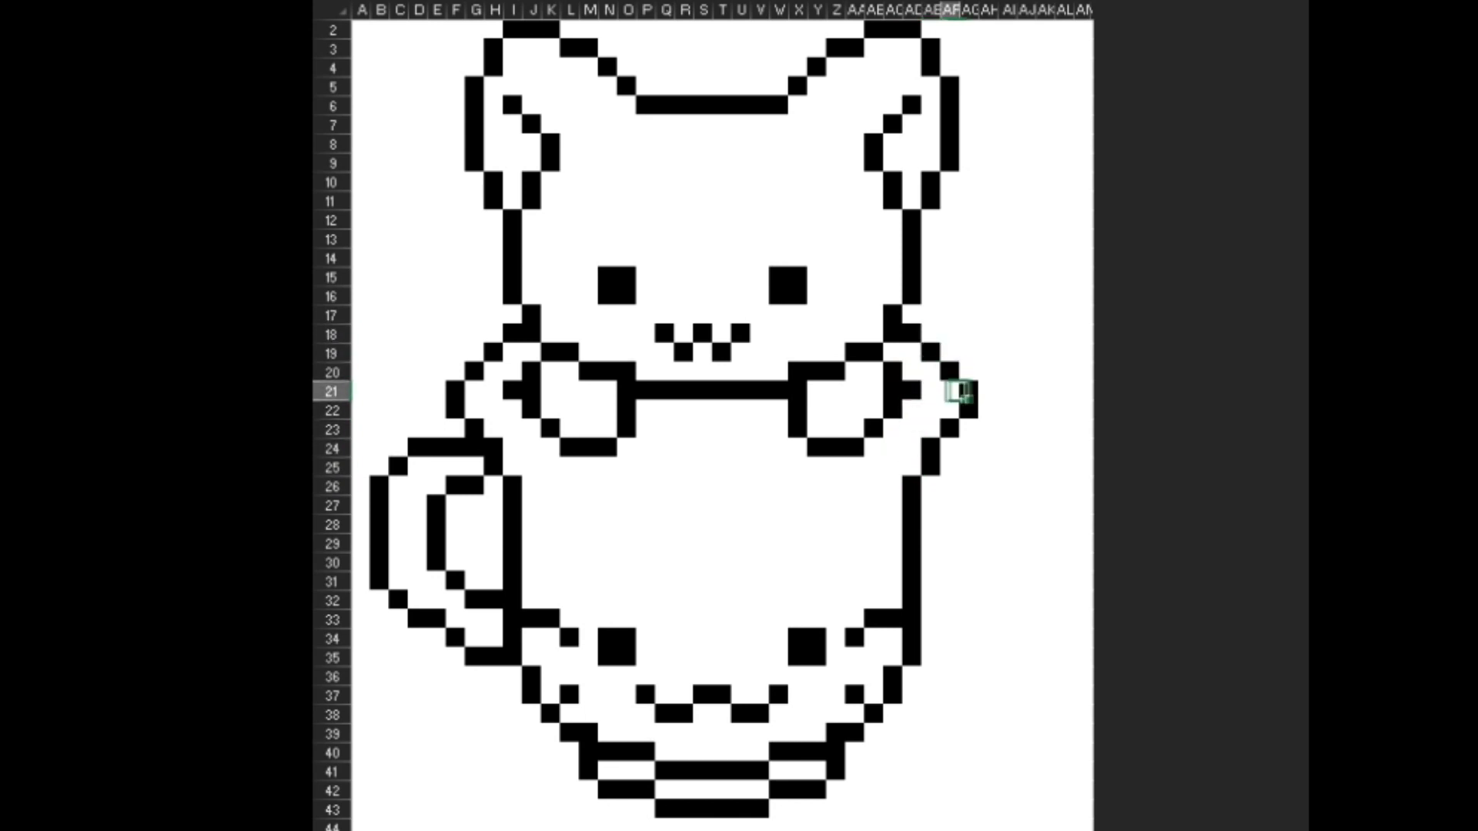
key(Up)
key(Up)
key(Left)
key(Left)
key(Up)
key(Up)
key(Up)
key(Up)
Step: Paint the tail's top edge black along row 15, starting at AE15
key(F4)
key(Right)
key(F4)
key(Right)
key(F4)
key(Right)
key(Down)
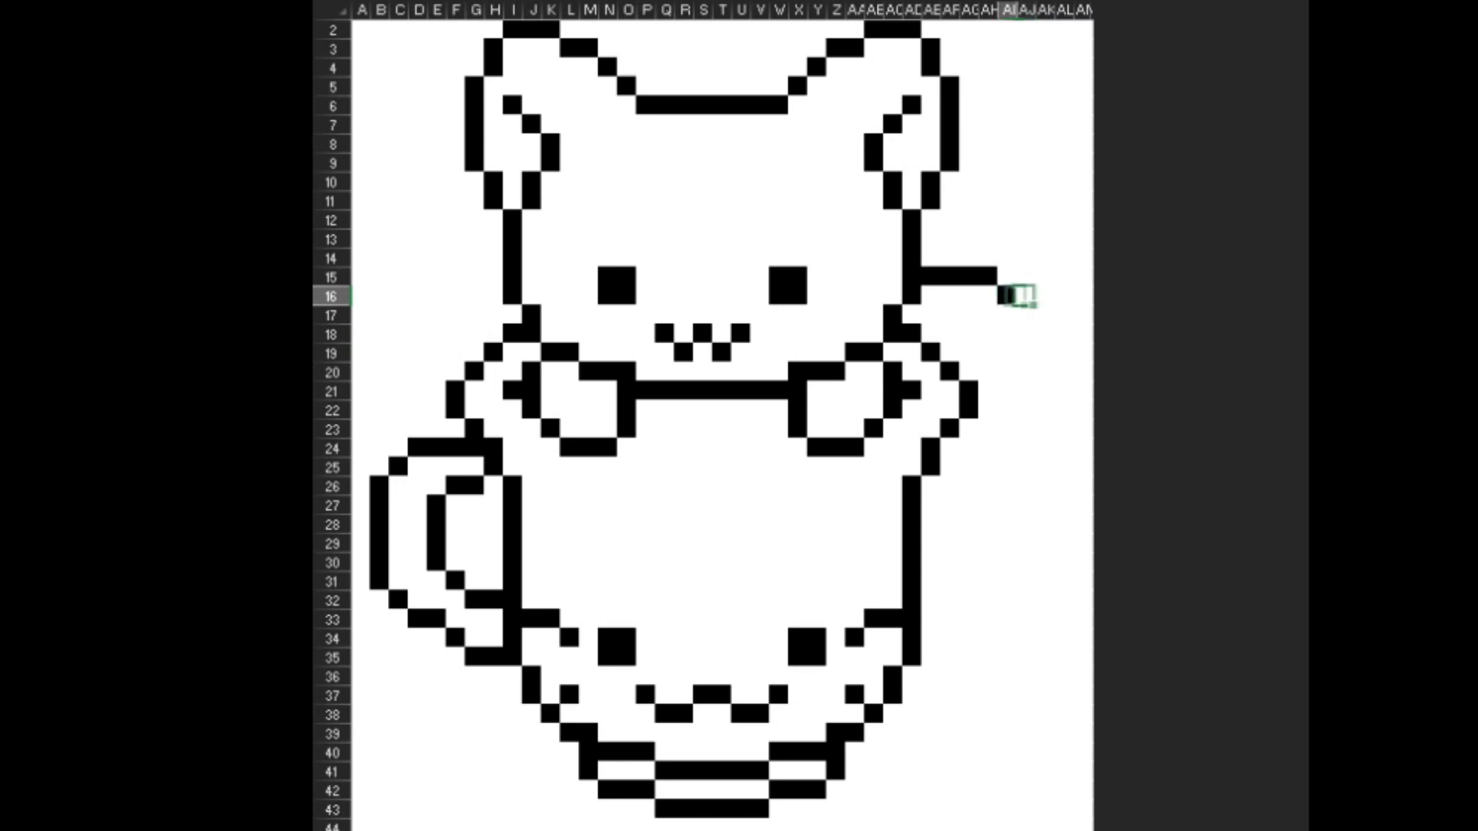
Step: Extend the tail diagonally down and to the right in black cells
key(Right)
key(Down)
key(F4)
key(Right)
key(Down)
key(F4)
key(Down)
key(F4)
key(Left)
key(Left)
Step: Begin the tail's inner line by painting AH18 black
key(Left)
key(Left)
key(Up)
key(Left)
key(Left)
key(Up)
key(Right)
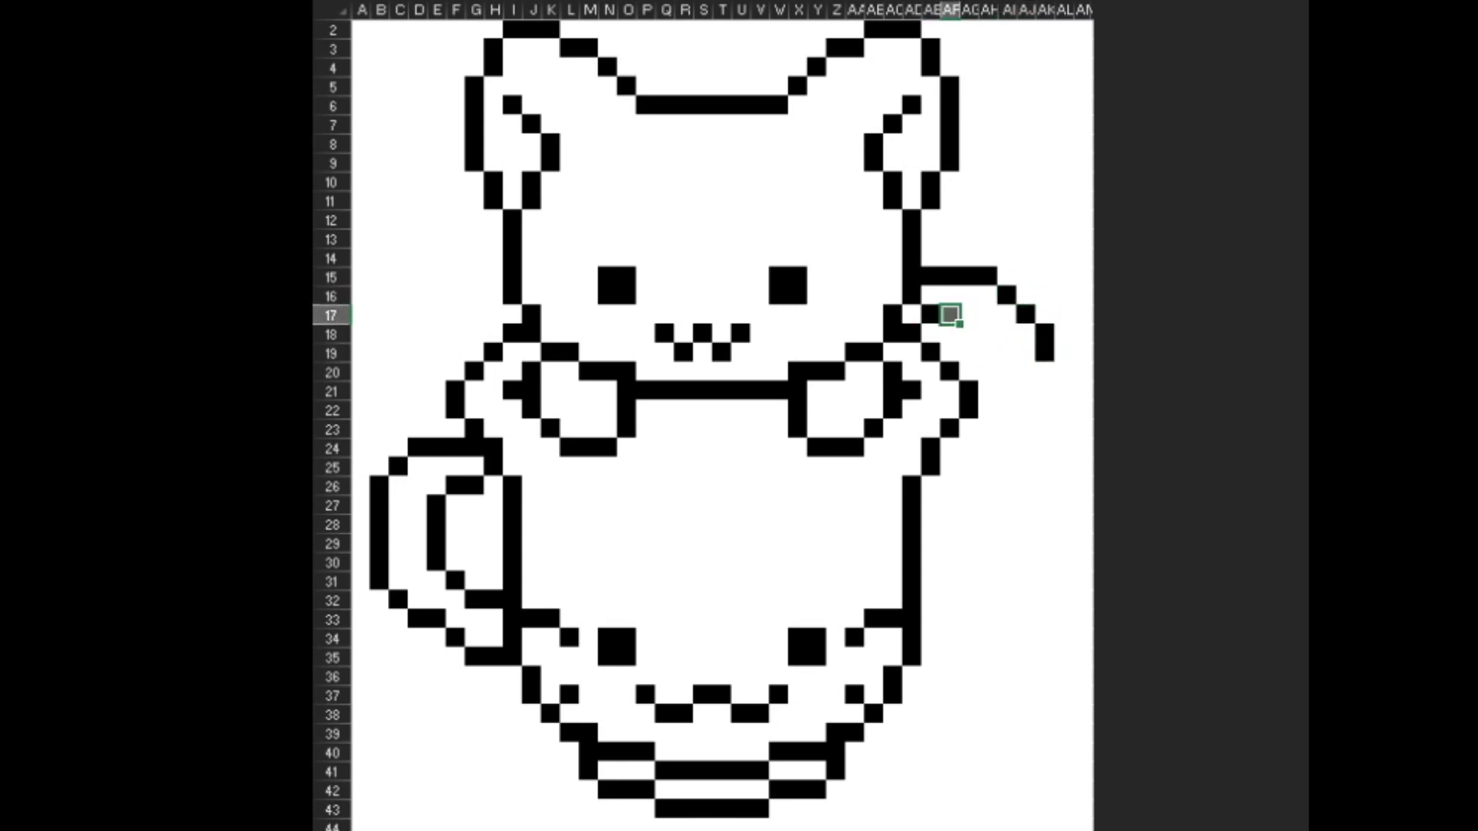
key(Right)
key(Down)
key(F4)
key(Right)
key(Down)
Step: Continue the inner tail line down to row 22 in black
key(F4)
key(Down)
key(F4)
key(Down)
key(Right)
key(F4)
key(Down)
key(F4)
key(Down)
key(F4)
key(Down)
key(Up)
Step: Draw the tail's outer edge in black down column AL
key(Up)
key(Up)
key(Up)
key(Right)
key(Right)
key(F4)
key(Down)
key(F4)
key(Down)
key(F4)
Step: Fill AK25 and AK26 black and curve the inner tail line across rows 24–26
key(Down)
key(F4)
key(Down)
key(F4)
key(Down)
key(Left)
key(F4)
key(Down)
key(F4)
key(Up)
key(Left)
key(Up)
key(F4)
key(Left)
key(F4)
key(Down)
key(F4)
key(Left)
key(Down)
key(F4)
key(Left)
key(Down)
key(F4)
key(Down)
key(F4)
key(Left)
key(Down)
key(F4)
key(Down)
key(F4)
key(Up)
key(Up)
key(Right)
Step: Paint AI28 and AH29 black on the tail
key(Up)
key(Right)
key(Right)
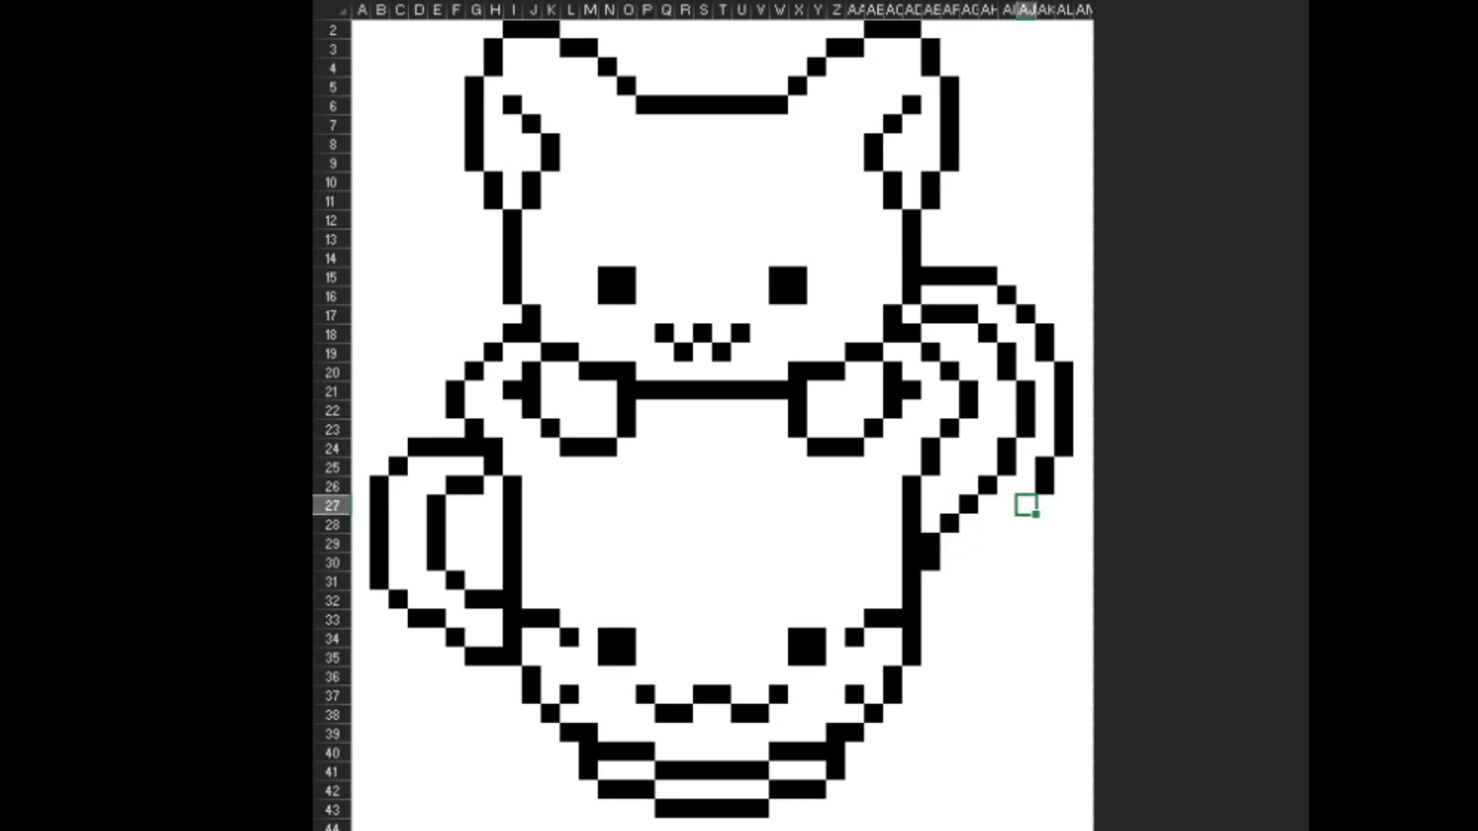
key(Left)
key(Down)
key(F4)
key(Down)
key(Left)
key(F4)
key(Up)
key(Down)
key(Left)
Step: Paint AG30 black and extend the tail line down to row 33
key(Down)
key(F4)
key(Down)
key(Left)
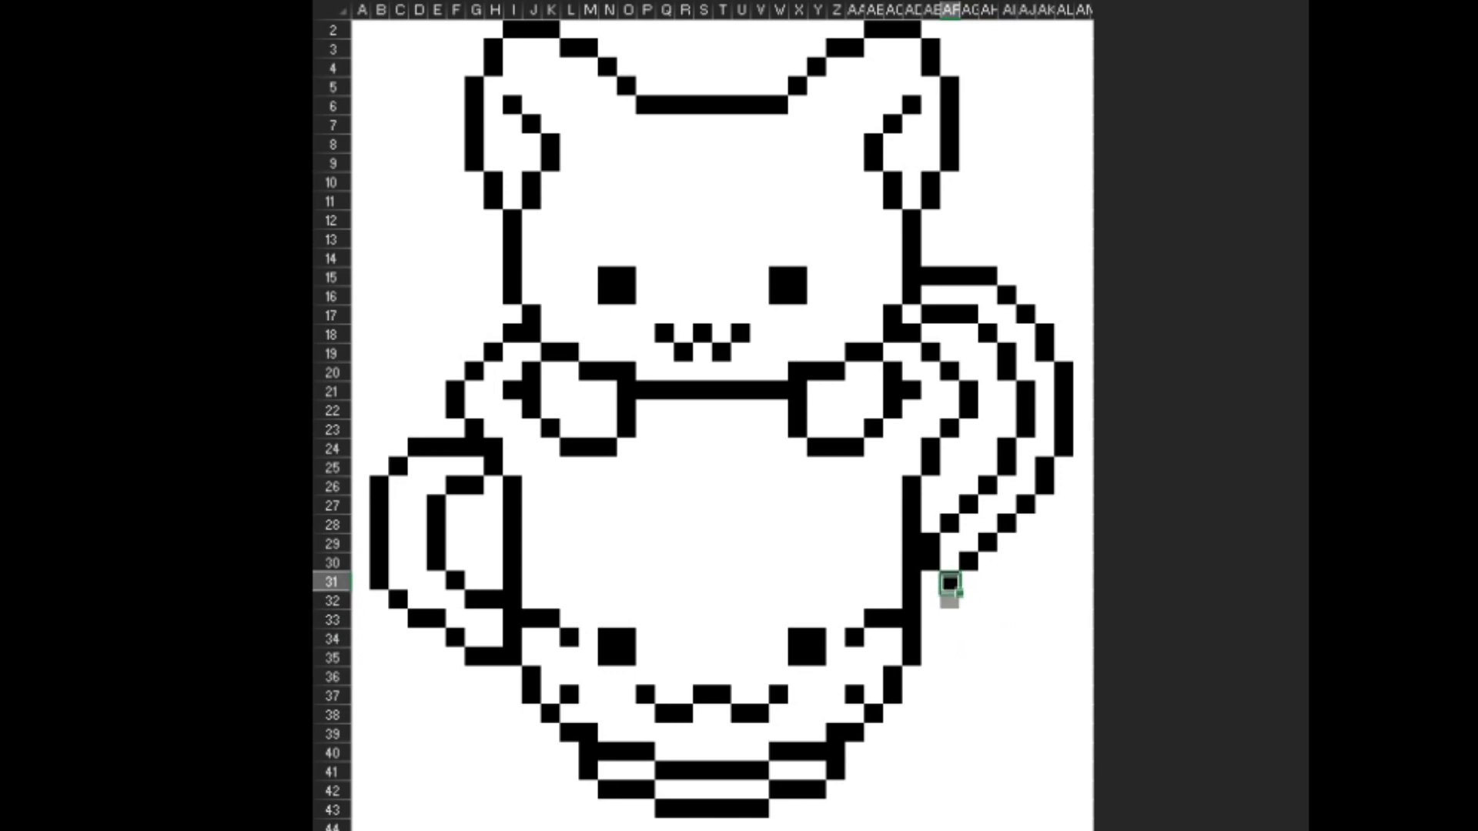
key(Down)
key(F4)
key(Down)
key(F4)
key(Down)
key(Right)
key(Down)
Step: Paint AI32 and AI33 black to start the tail's curl
key(Right)
key(Up)
key(Up)
key(F4)
key(Up)
key(F4)
key(Left)
key(Down)
key(Down)
key(Left)
key(Left)
Step: Fill AE35 and AG36 black and join the tail's bottom into a bar on row 36
key(Down)
key(F4)
key(Right)
key(Down)
key(Right)
key(F4)
key(Right)
key(Right)
key(F4)
key(Right)
key(F4)
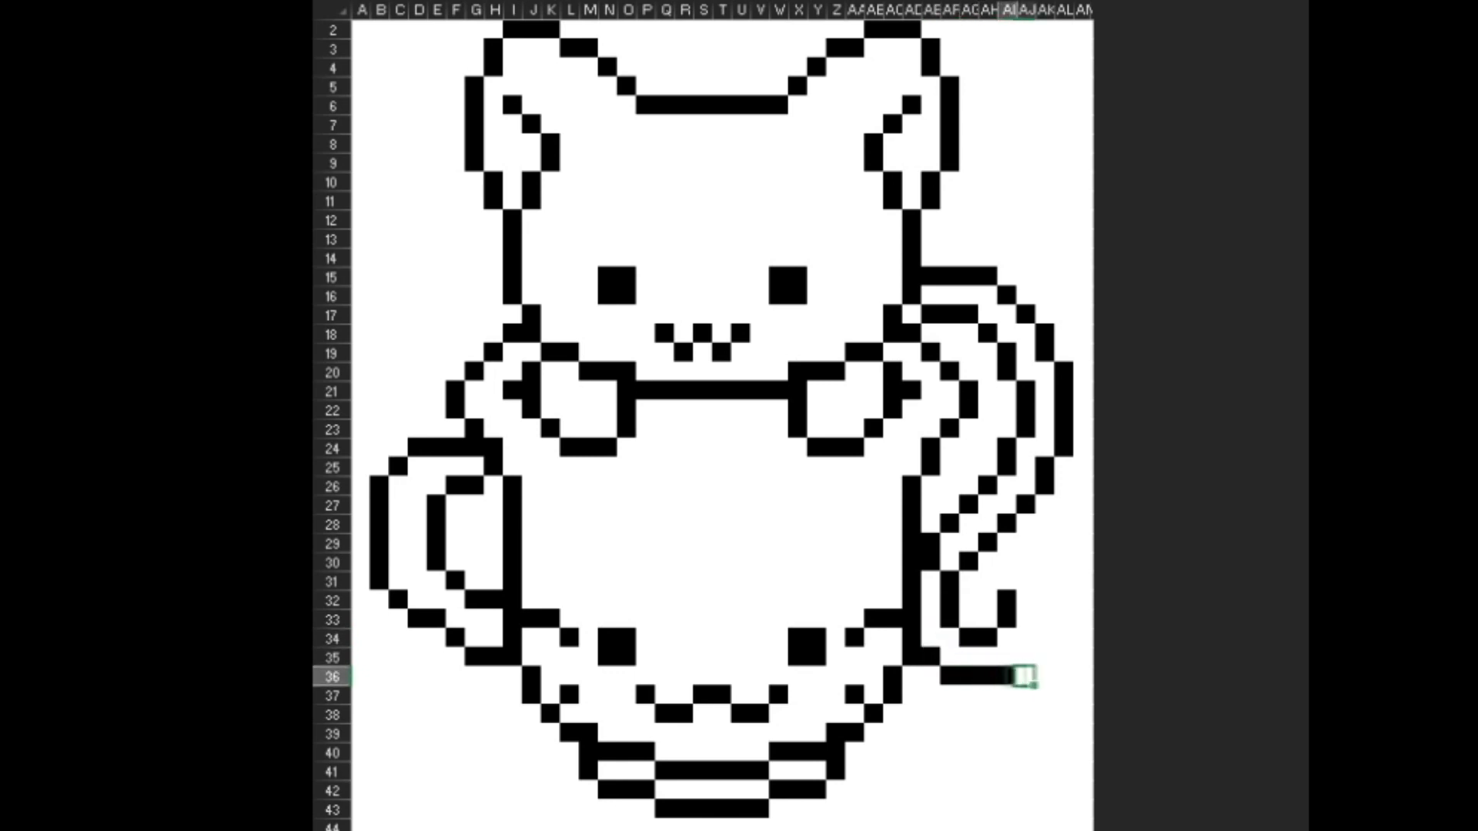
key(Up)
Step: Curl the tail tip up column AK and fill AJ31 black to close the curl
key(F4)
key(Right)
key(Up)
key(F4)
key(Up)
key(F4)
key(Up)
key(F4)
key(Up)
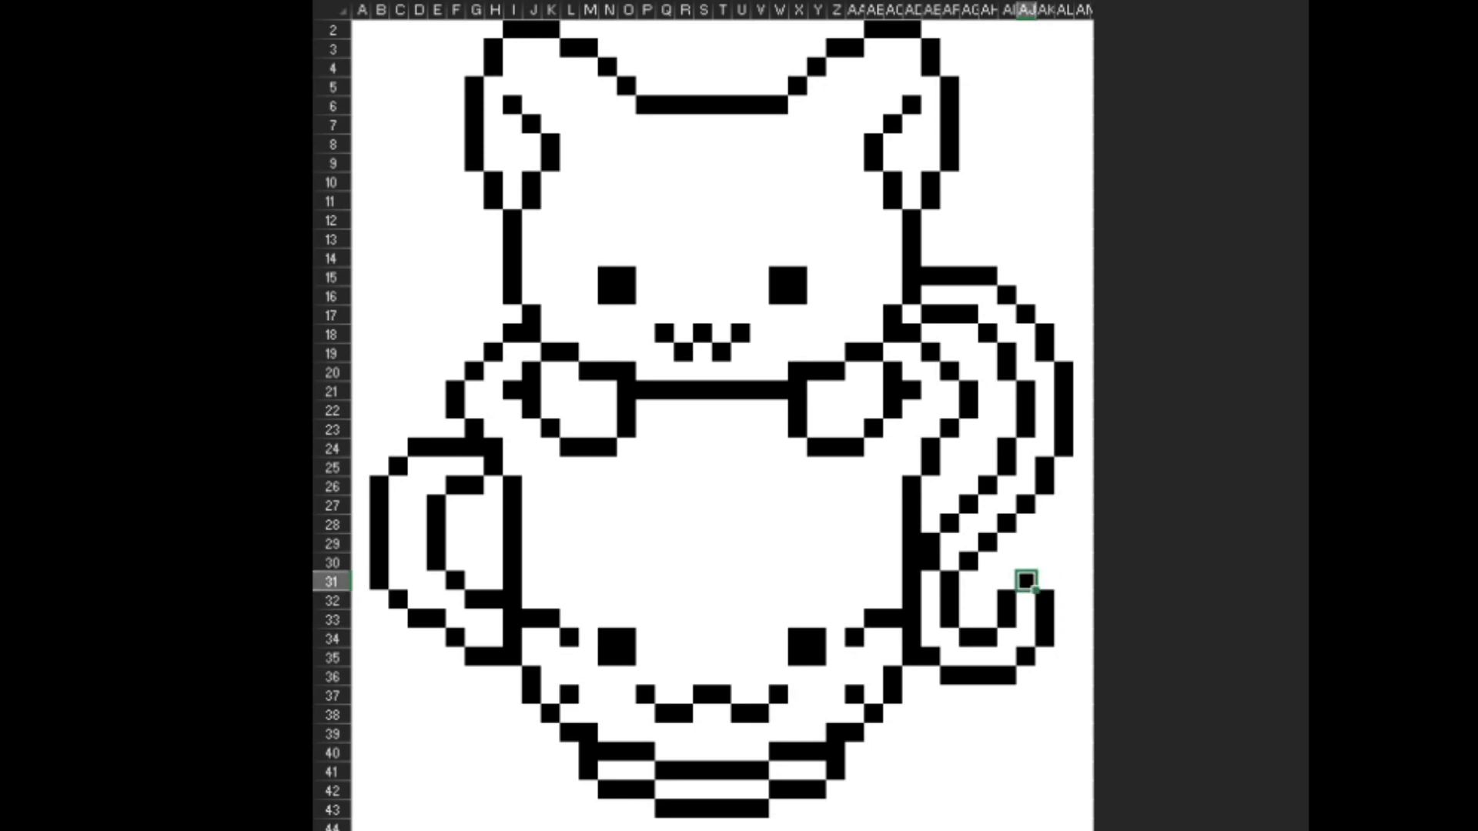
key(F4)
key(Down)
key(Left)
key(Left)
key(Left)
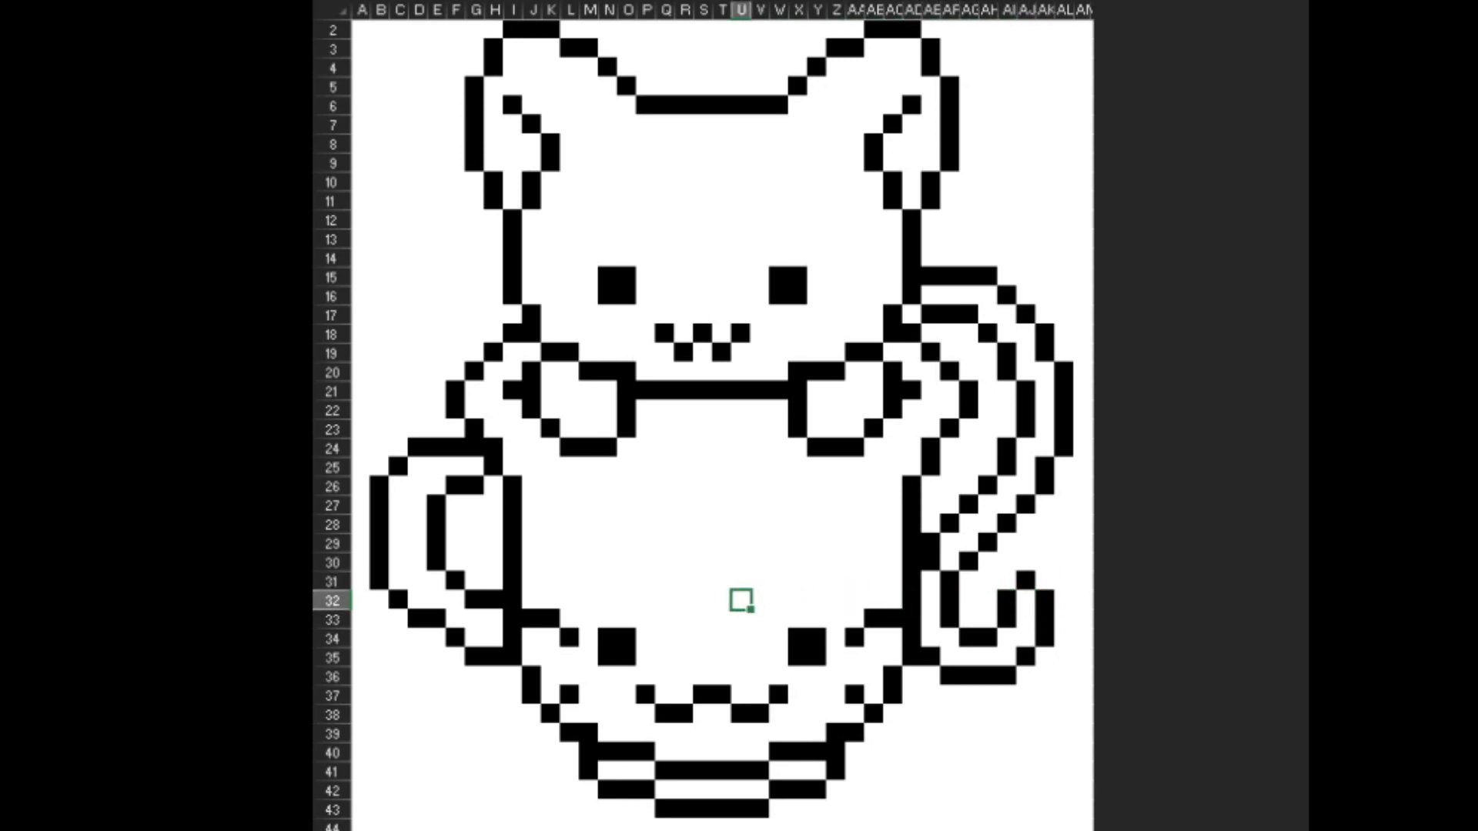
key(Left)
key(Left)
key(Left)
key(Left)
key(Left)
key(Left)
key(Left)
key(Left)
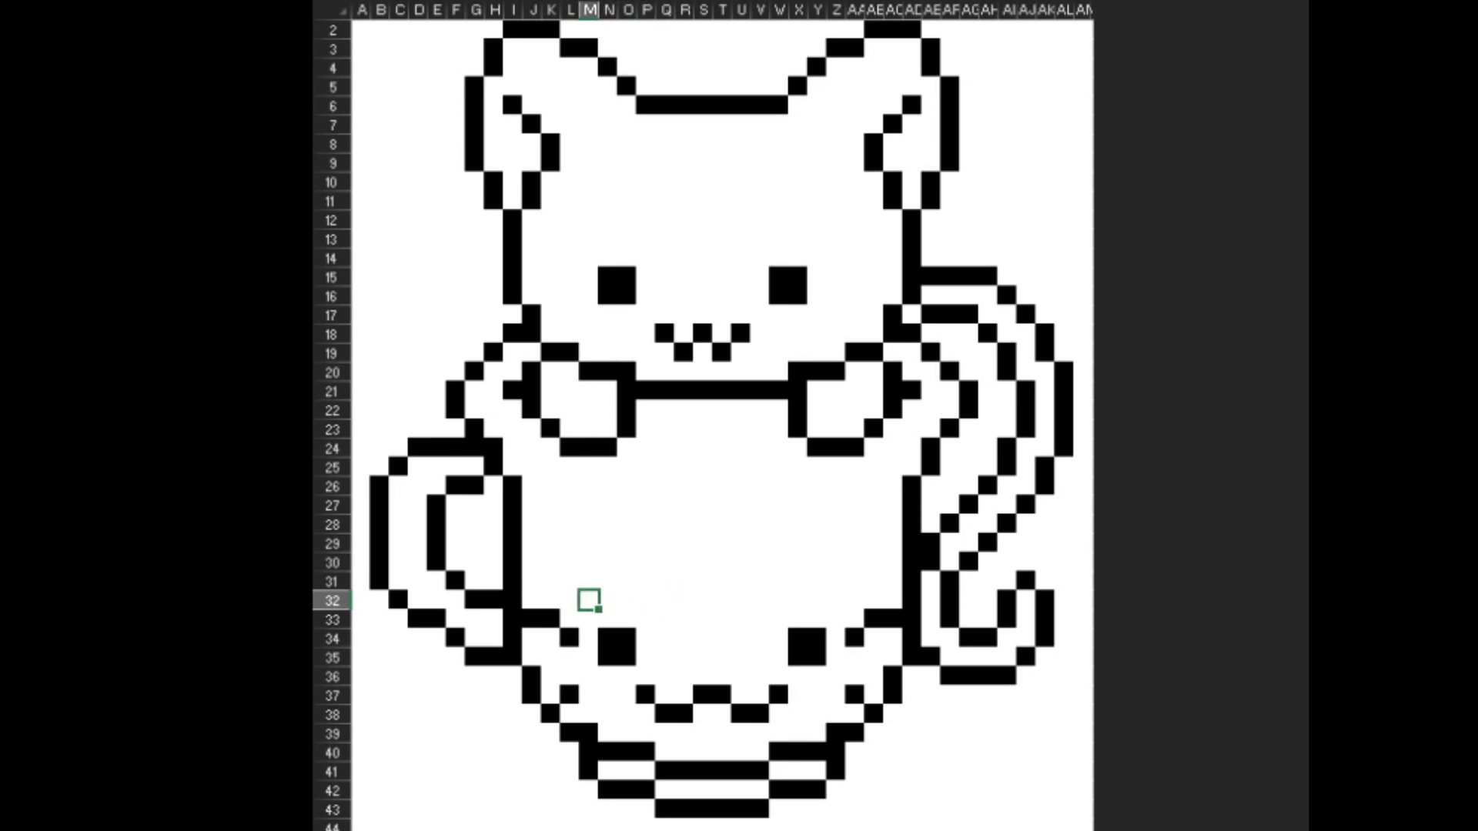
Step: Fill J32, J31 and J28:K29 green along the cup's inner left side
key(F4)
click(534, 583)
key(F4)
click(534, 565)
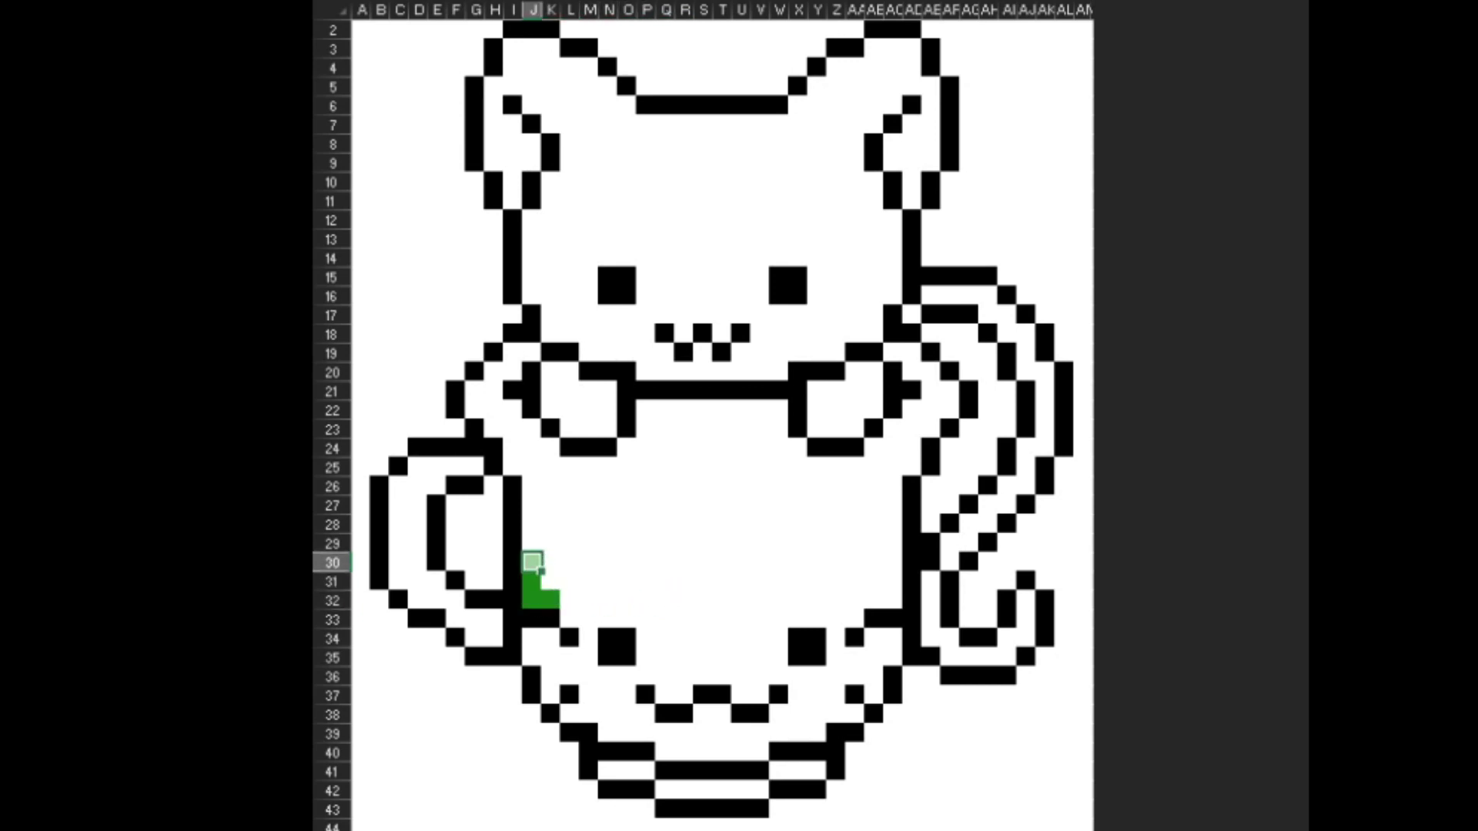
key(F4)
mouse_move(532, 544)
mouse_down()
mouse_move(551, 544)
mouse_move(571, 486)
mouse_move(628, 486)
mouse_up()
key(F4)
click(552, 505)
Step: Extend the green rim along row 26 from column J across to X24:Z26
click(533, 487)
key(F4)
key(F4)
key(F4)
drag(722, 487, 742, 487)
key(F4)
key(F4)
mouse_move(647, 487)
mouse_down()
mouse_move(779, 486)
mouse_move(798, 449)
mouse_move(817, 487)
mouse_move(839, 470)
mouse_move(854, 487)
mouse_up()
key(F4)
key(F4)
key(F4)
click(799, 486)
key(F4)
key(F4)
key(F4)
key(F4)
key(F4)
Step: Shade columns AA and AB plus AC24, AD25, AC19, AD22 and AE22 green by the arm
key(F4)
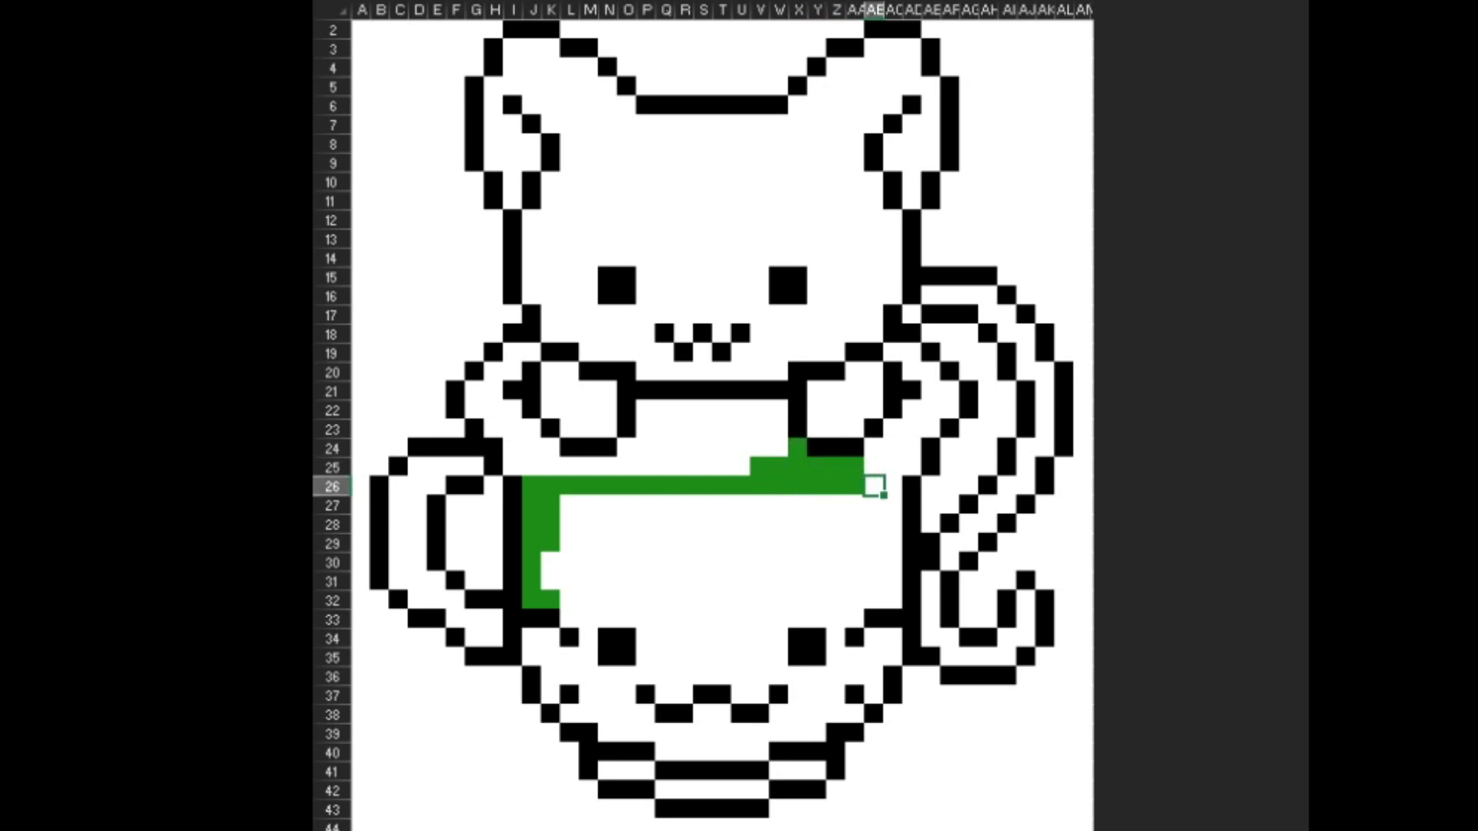
key(F4)
drag(874, 543, 873, 449)
key(F4)
click(893, 487)
click(912, 467)
key(F4)
click(893, 449)
key(F4)
click(893, 375)
click(893, 353)
key(F4)
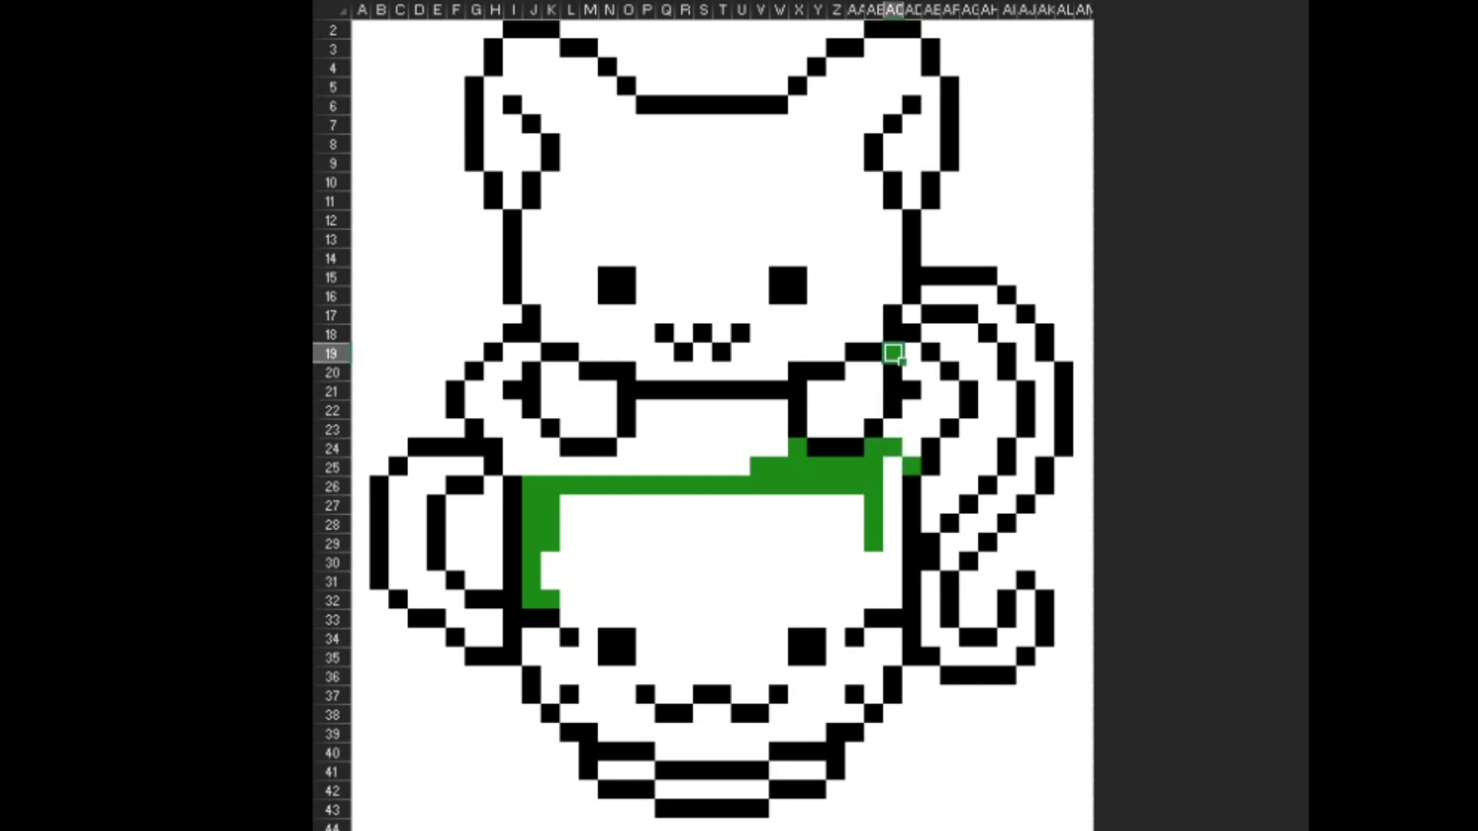
key(F4)
mouse_move(912, 410)
mouse_down()
mouse_move(932, 409)
mouse_move(874, 657)
mouse_move(854, 657)
mouse_move(874, 695)
mouse_up()
click(913, 429)
Step: Continue the green down column AC through rows 23–32 on the right side
key(F4)
click(893, 581)
key(F4)
key(F4)
click(893, 657)
key(F4)
key(F4)
Step: Paint AB36, AB37, Z38, V42, W41:X41, W39:Y39 and U40:V40 green near the base
key(F4)
click(857, 716)
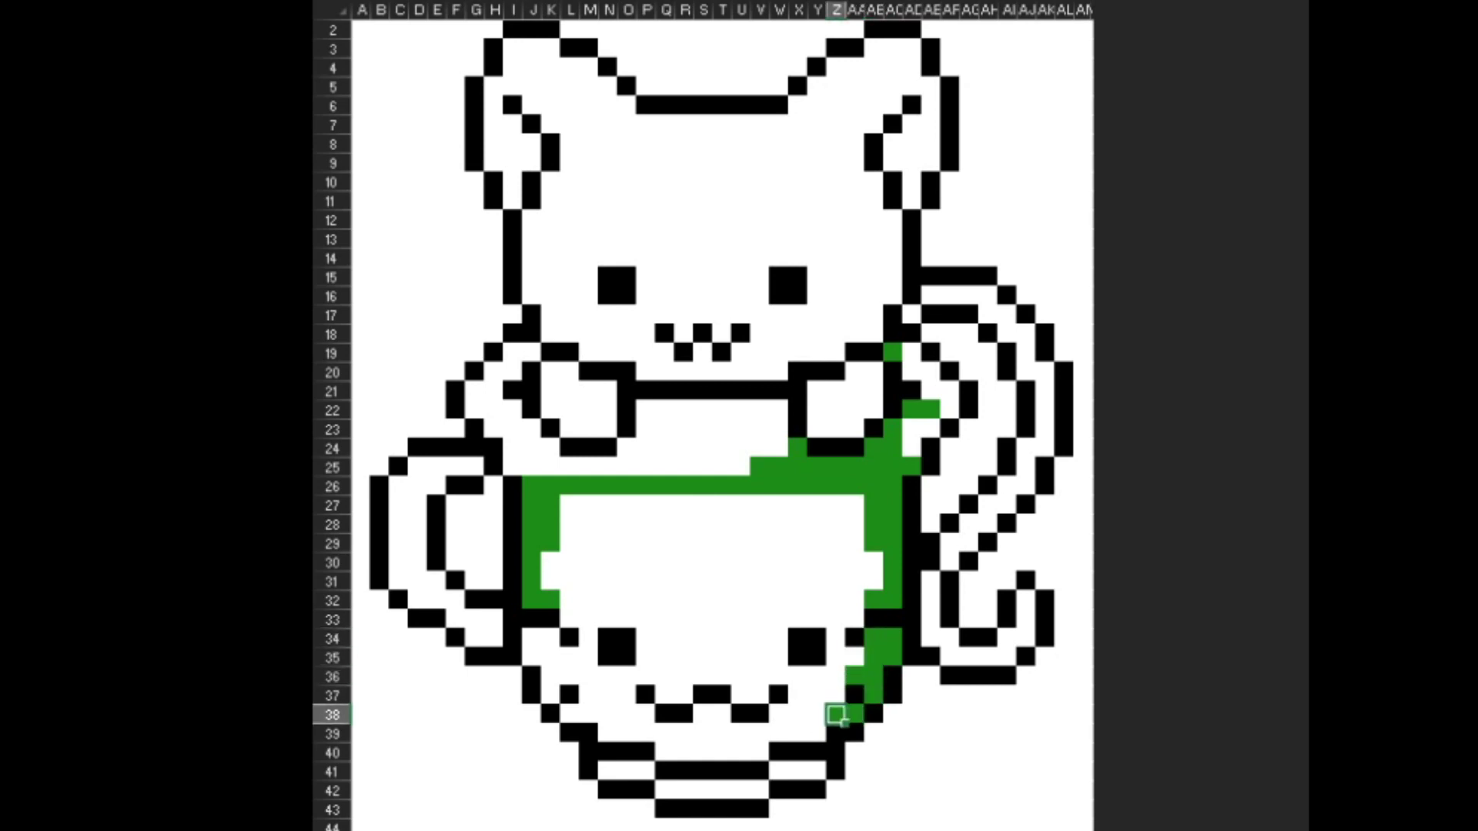
key(F4)
click(736, 789)
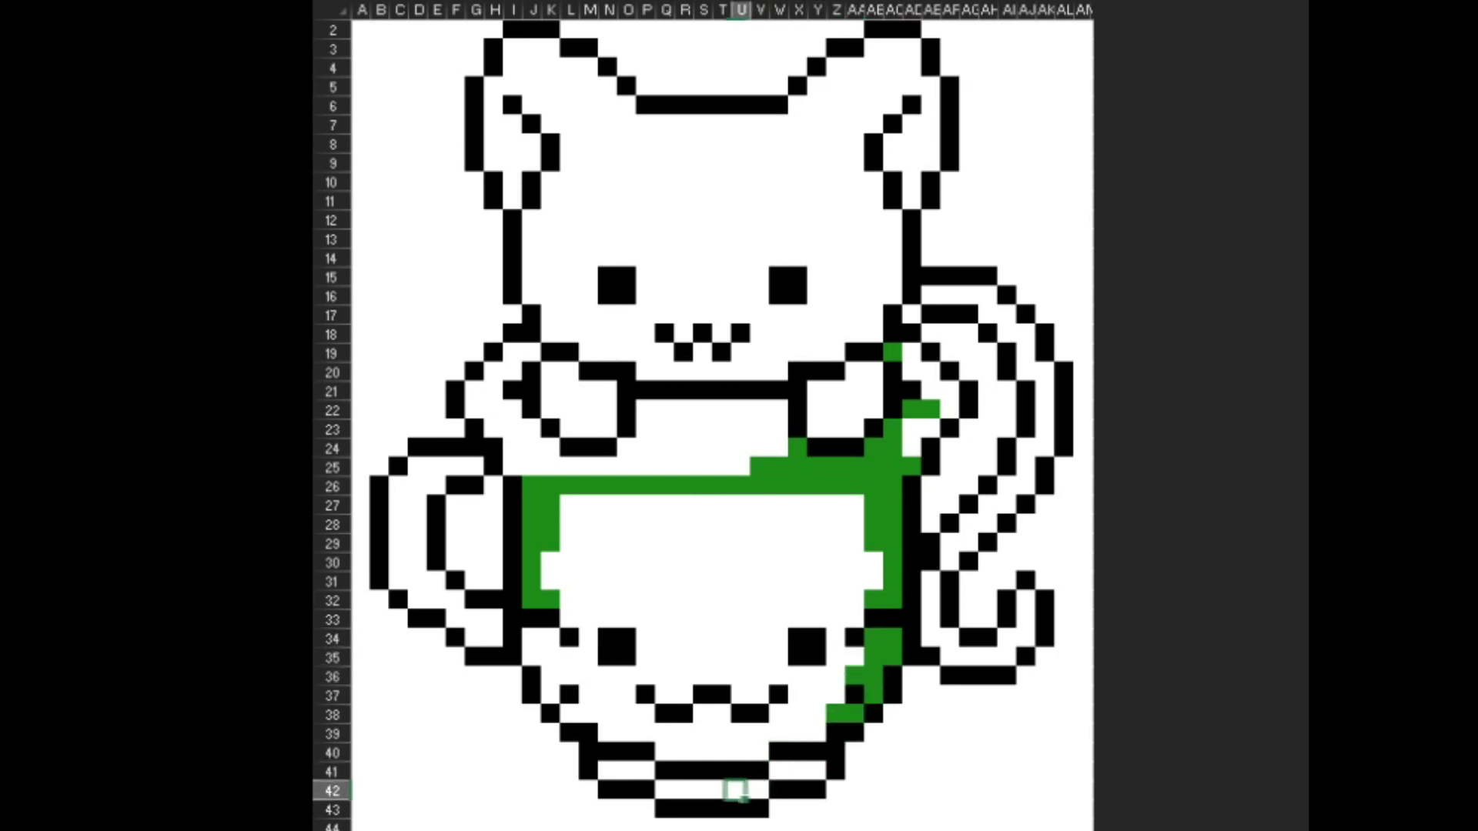
key(F4)
click(768, 770)
mouse_move(786, 772)
mouse_down()
mouse_move(806, 772)
mouse_move(779, 733)
mouse_move(741, 753)
mouse_move(666, 753)
mouse_move(627, 734)
mouse_up()
key(F4)
click(799, 753)
key(F4)
key(F4)
click(722, 753)
Step: Shade Q40:T40, O39:P39, N39, M38, L38, L36, K36:K37 and J35 green to close the curve
key(F4)
click(647, 734)
key(F4)
click(608, 733)
key(F4)
click(589, 714)
key(F4)
click(571, 714)
key(F4)
click(571, 676)
key(F4)
drag(552, 676, 552, 696)
key(F4)
click(551, 657)
key(F4)
click(552, 638)
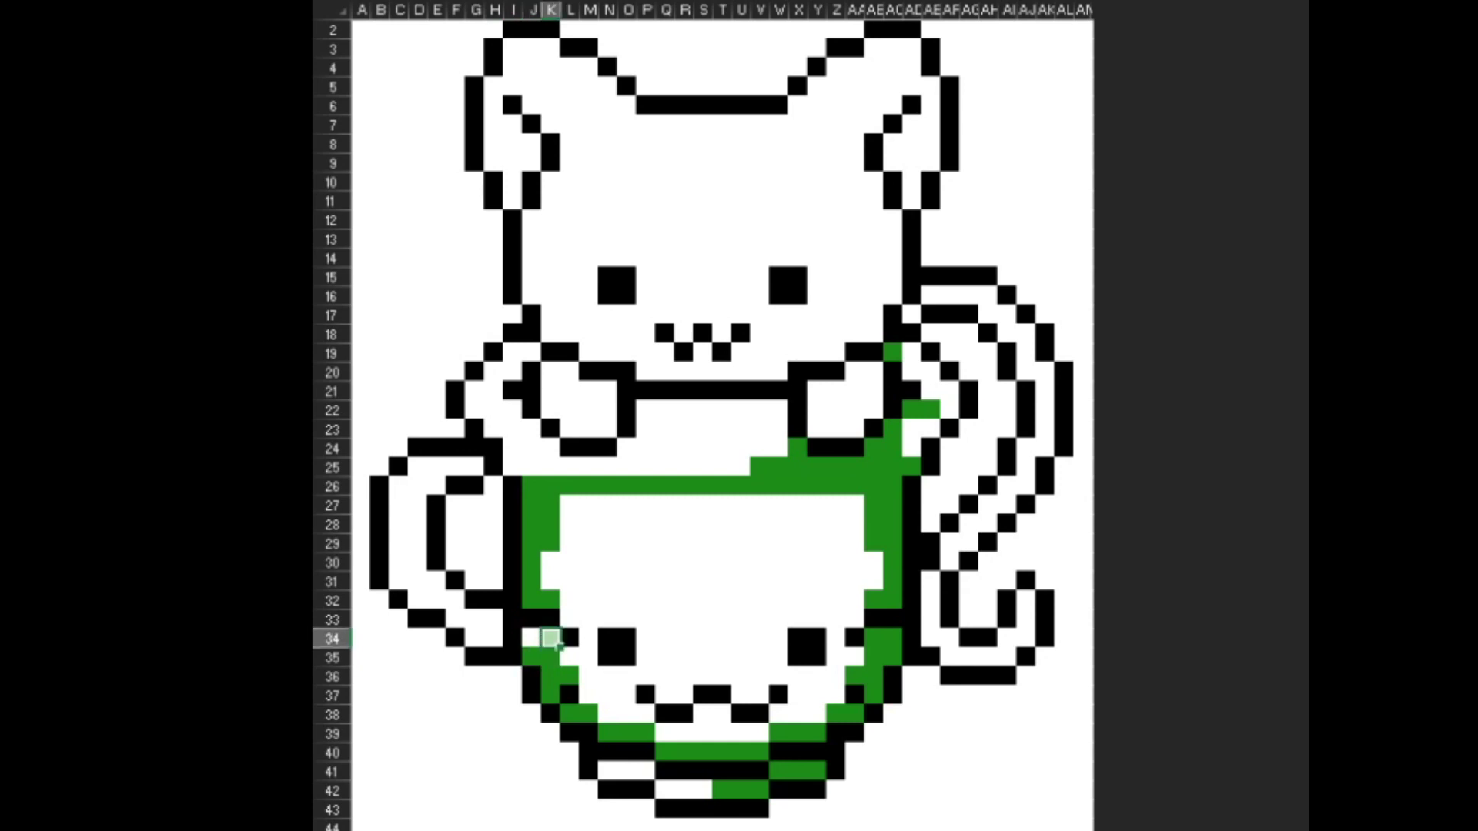
Step: Paint H34, G34, F33, E32, D32, C31 and C30 green along the left tail
key(F4)
click(475, 638)
key(F4)
click(456, 619)
key(F4)
click(455, 600)
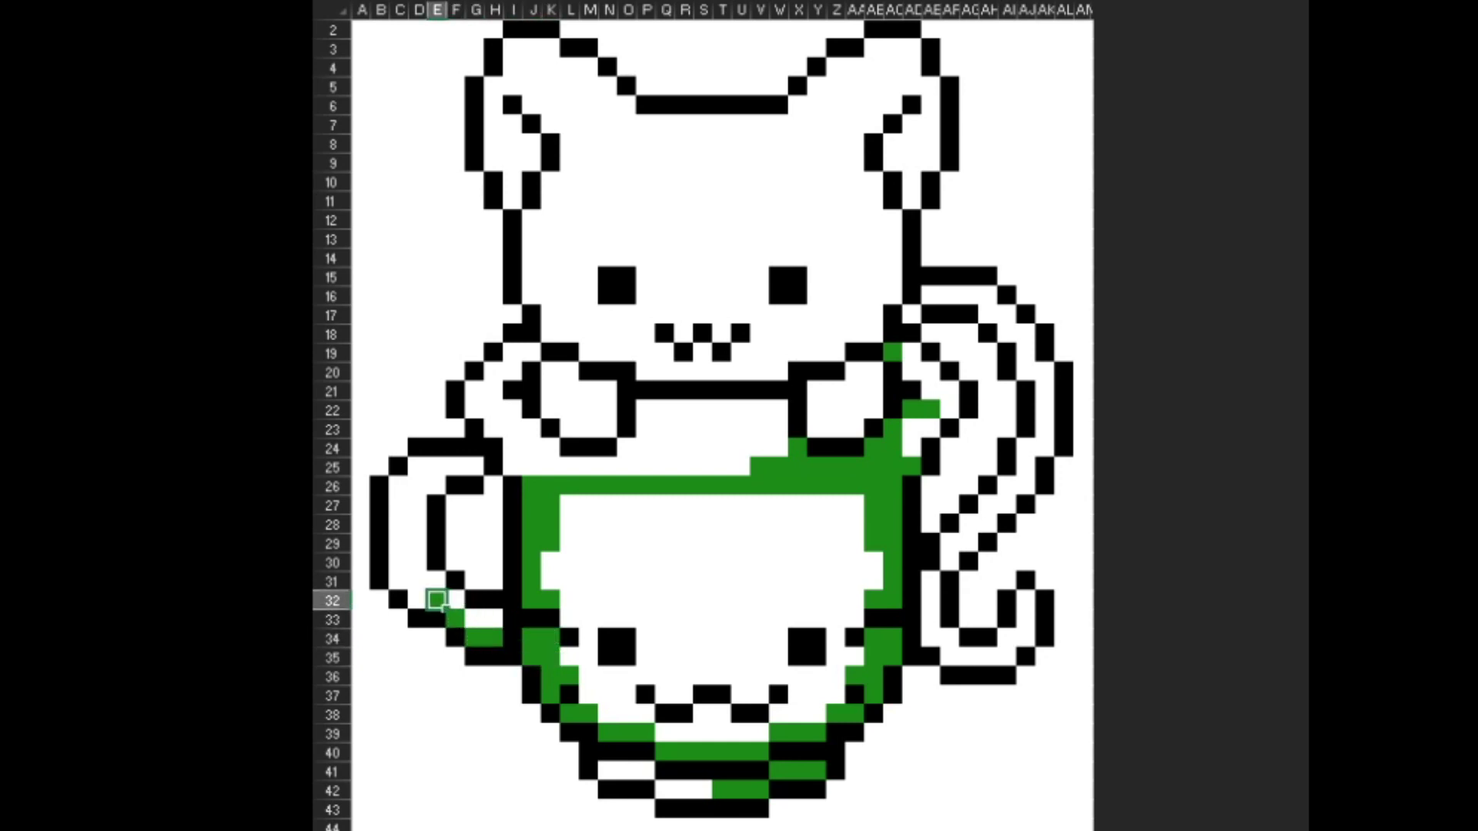
key(F4)
click(418, 600)
key(F4)
click(399, 582)
key(F4)
click(399, 562)
Step: Paint C27 through C29 and G25 green up to the left tail's top
key(F4)
click(399, 524)
key(F4)
click(399, 505)
key(F4)
click(399, 486)
click(437, 467)
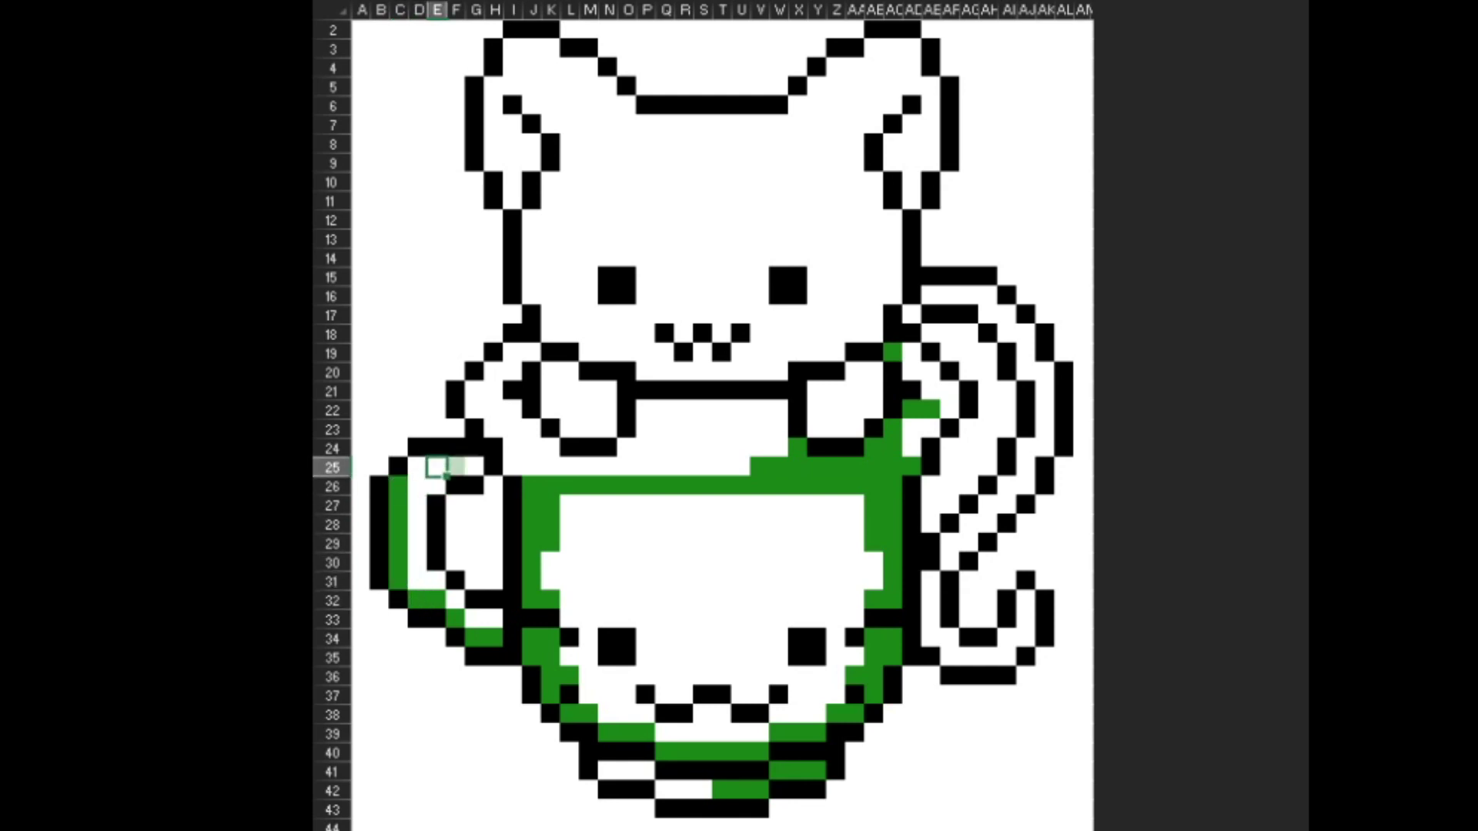
key(F4)
click(608, 467)
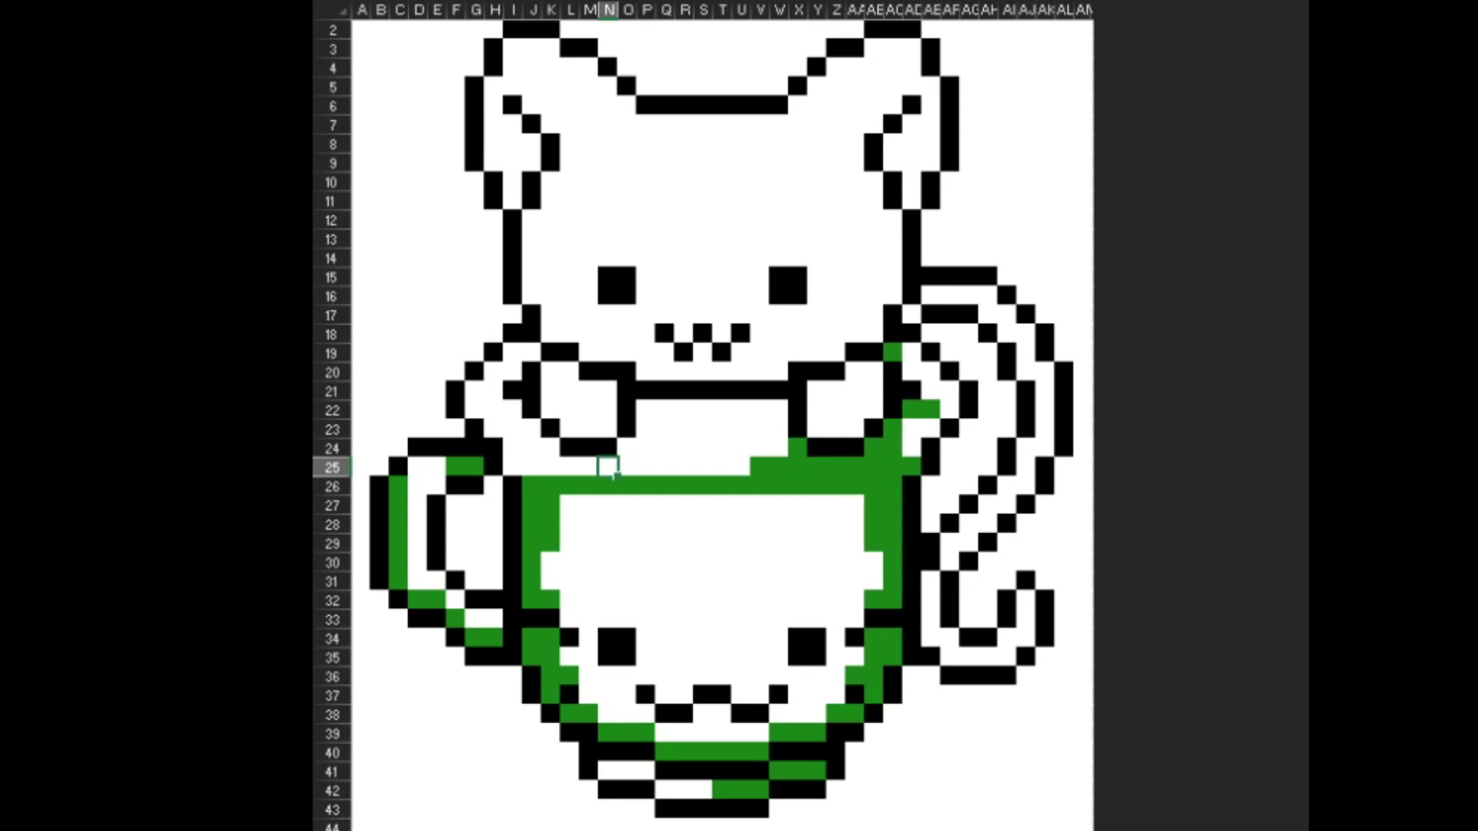
Step: Paint O25, P25:R25 and P22 green along the cup rim
key(F4)
click(722, 467)
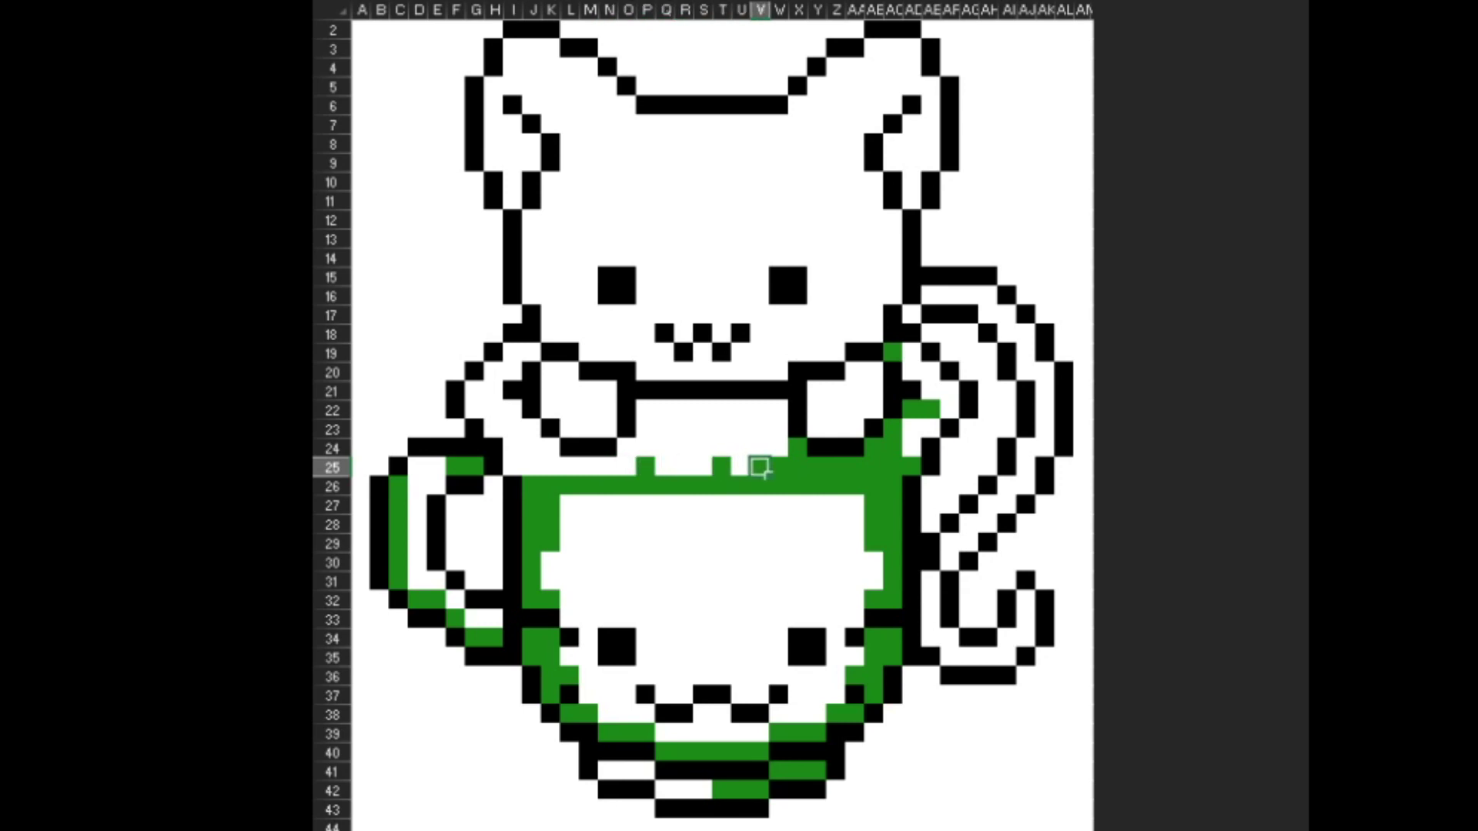
drag(688, 468, 646, 467)
key(F4)
click(645, 449)
click(645, 430)
click(645, 410)
key(F4)
click(665, 410)
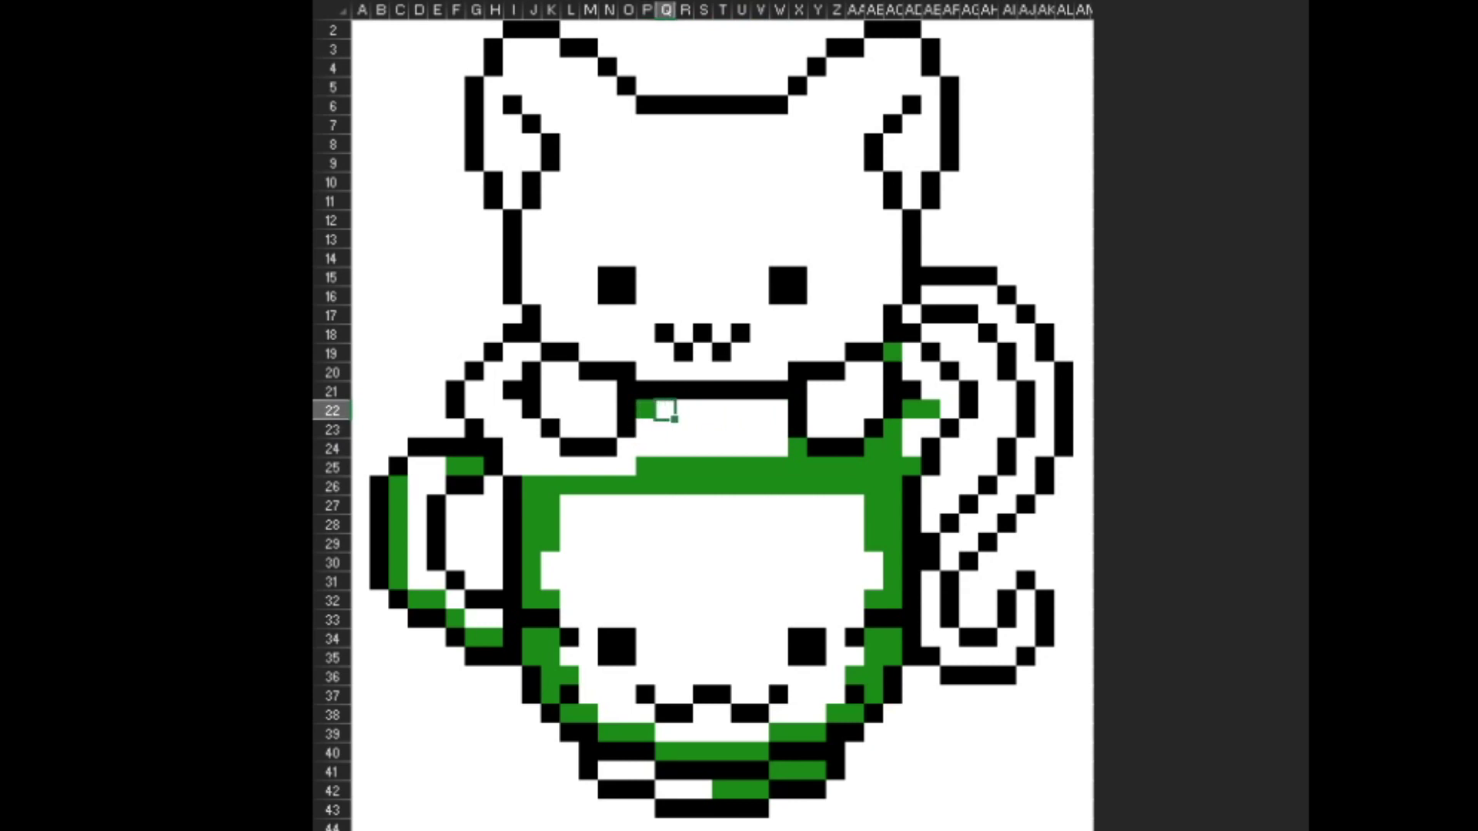
Step: Shade row 22 from Q to V and row 23 from P to T green
key(F4)
click(685, 410)
key(F4)
click(703, 410)
key(F4)
click(722, 410)
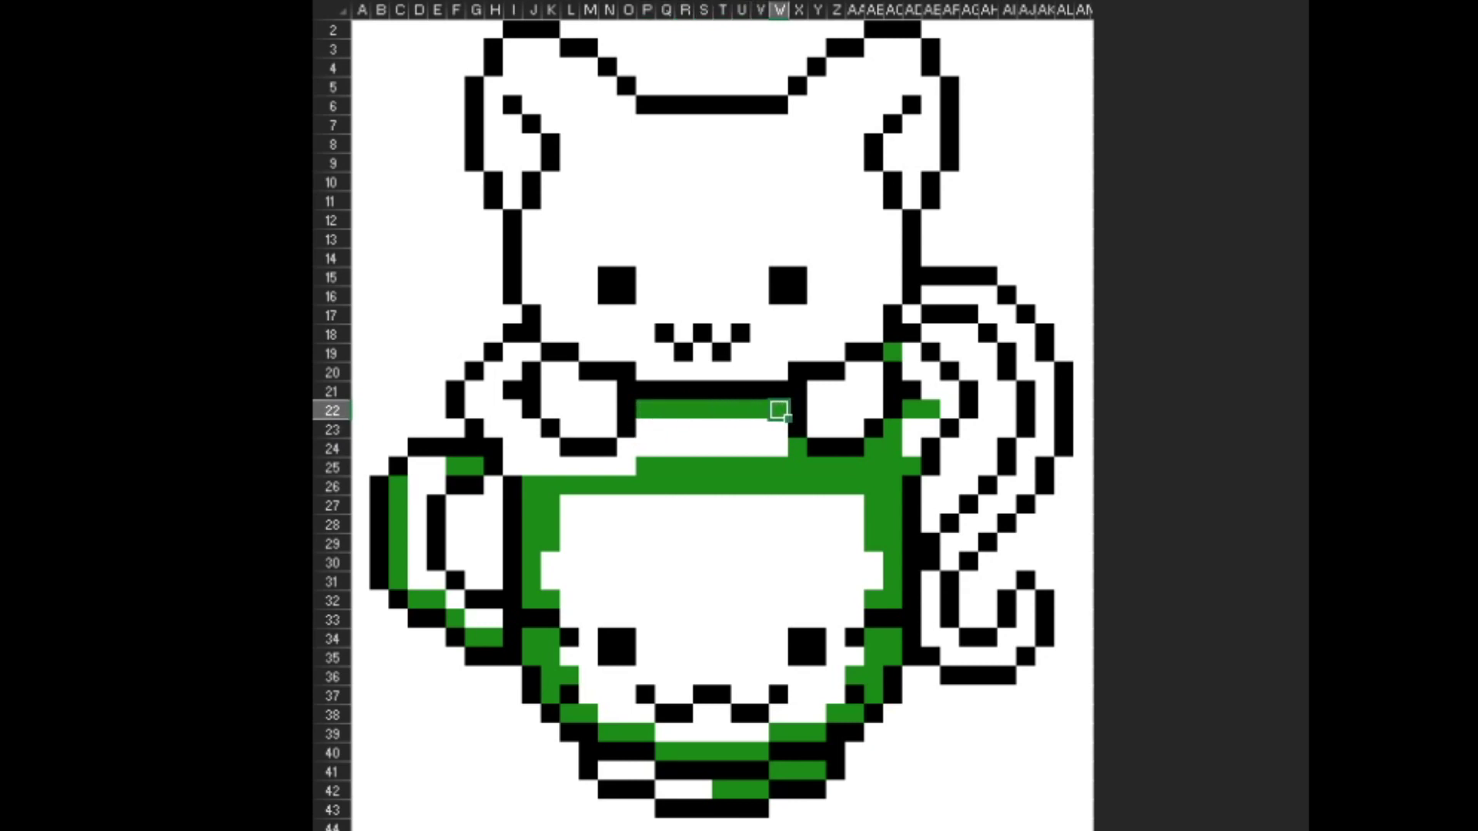
key(F4)
click(703, 429)
click(685, 430)
click(664, 430)
click(645, 429)
click(664, 449)
click(629, 449)
Step: Paint O24, O25, N25 and K24 green
key(F4)
click(628, 468)
key(F4)
click(609, 468)
key(F4)
click(551, 449)
key(F4)
click(552, 467)
Step: Paint J23 through J25 green
key(F4)
click(532, 449)
key(F4)
click(533, 430)
key(F4)
click(512, 410)
Step: Paint I22, H22, H21, I20 and J19 green on the upper-left edge
key(F4)
click(494, 410)
key(F4)
click(494, 391)
key(F4)
click(513, 372)
key(F4)
click(531, 353)
key(F4)
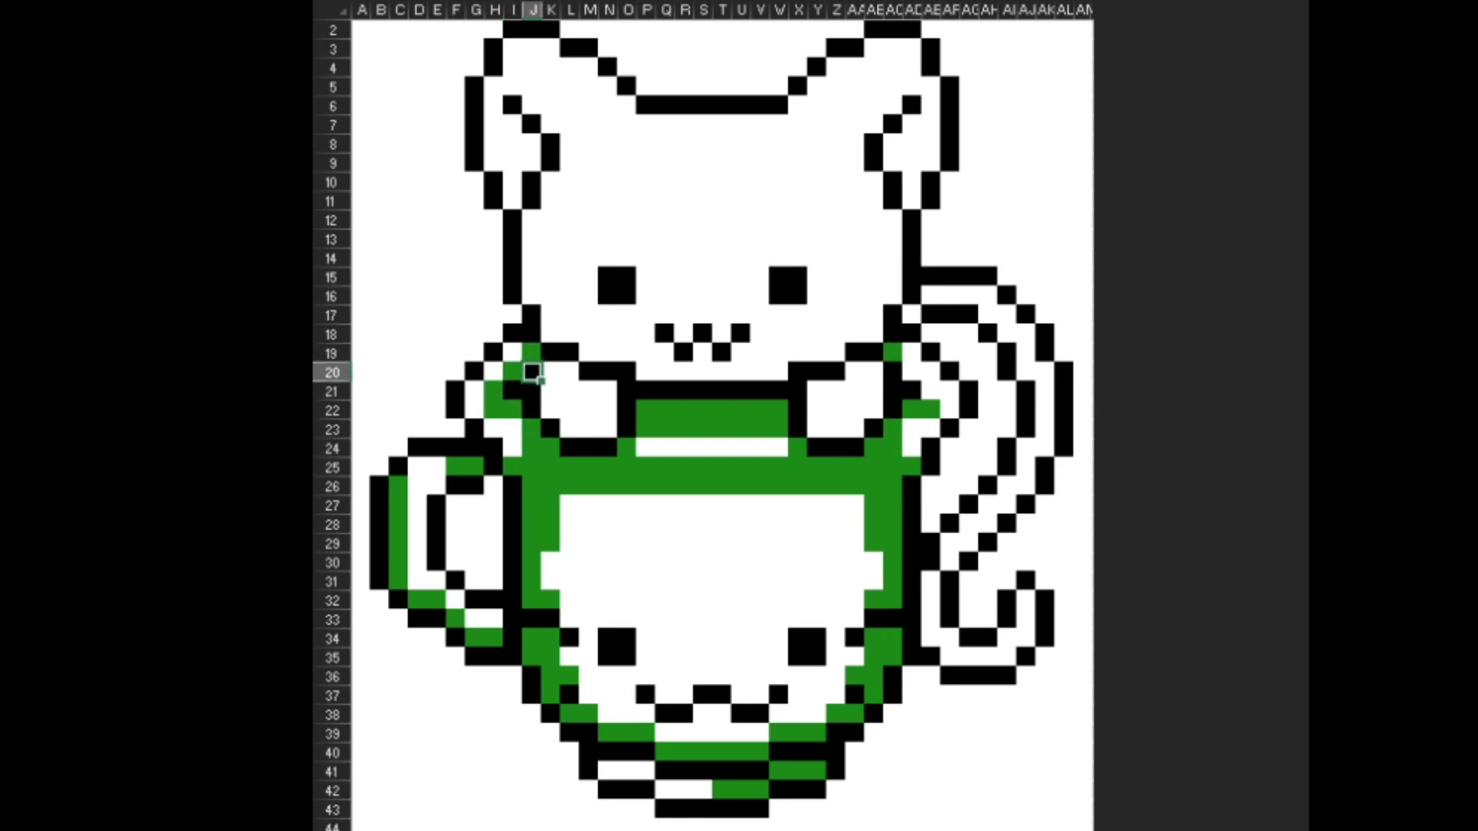
click(551, 429)
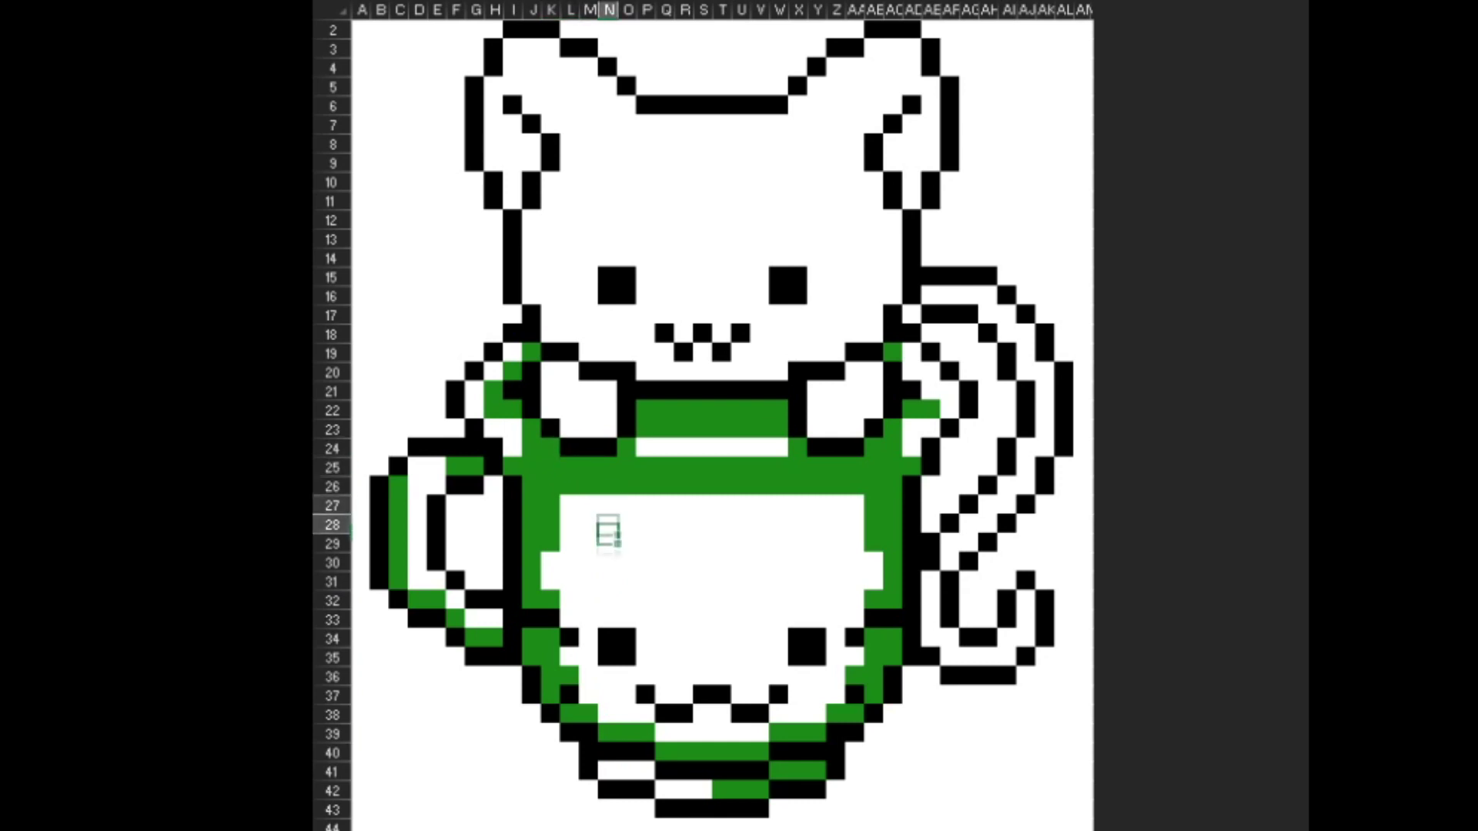
Step: Fill N40 on the cup base bright green and select Q42:R42 on the bottom stripe
click(608, 753)
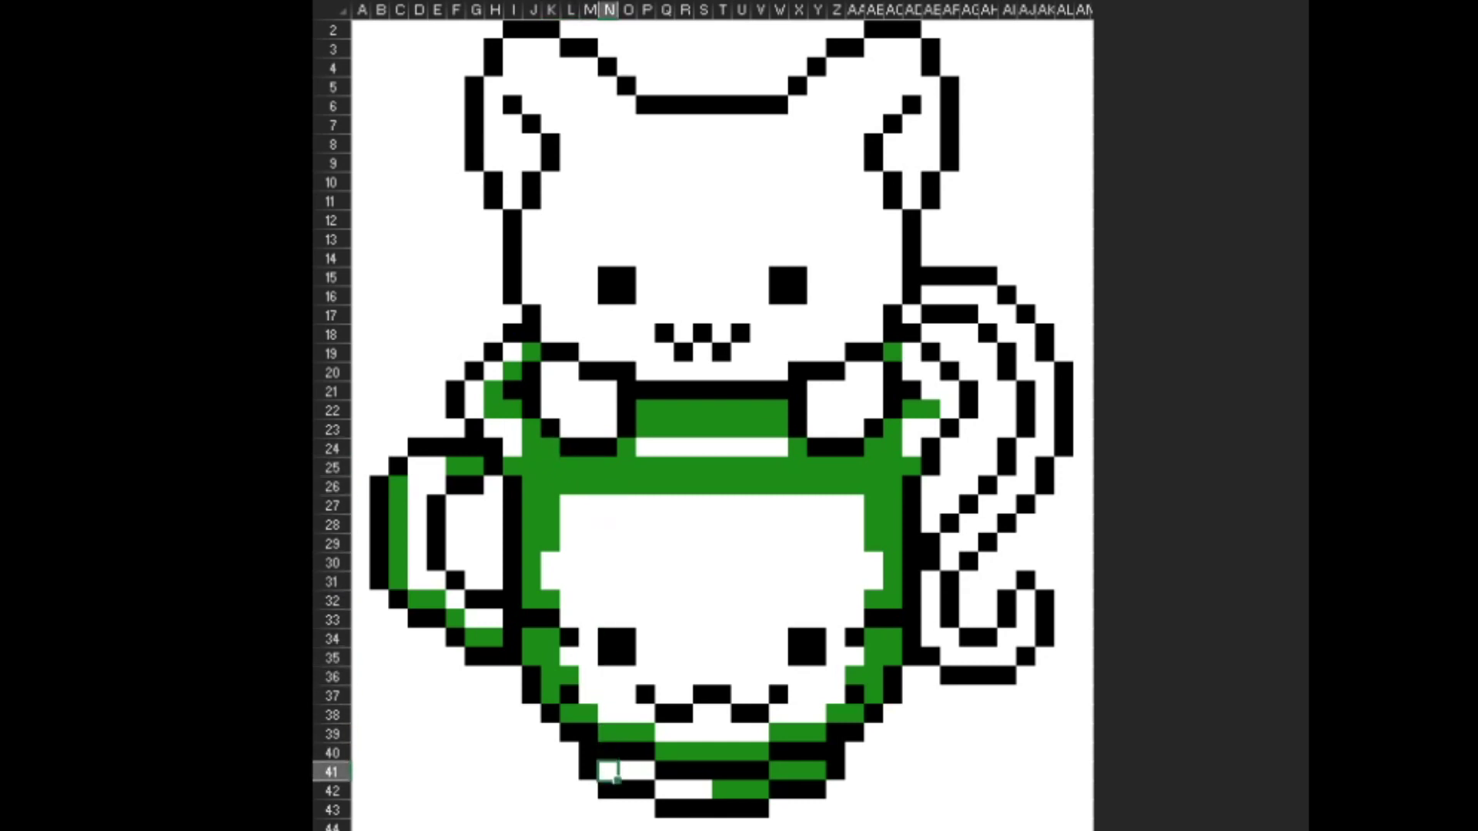
key(F4)
drag(608, 773, 685, 792)
Step: Fill the cup's base stripe cells bright green: S42, Q39:T39, T38, P38, O37 and N37
key(F4)
click(702, 791)
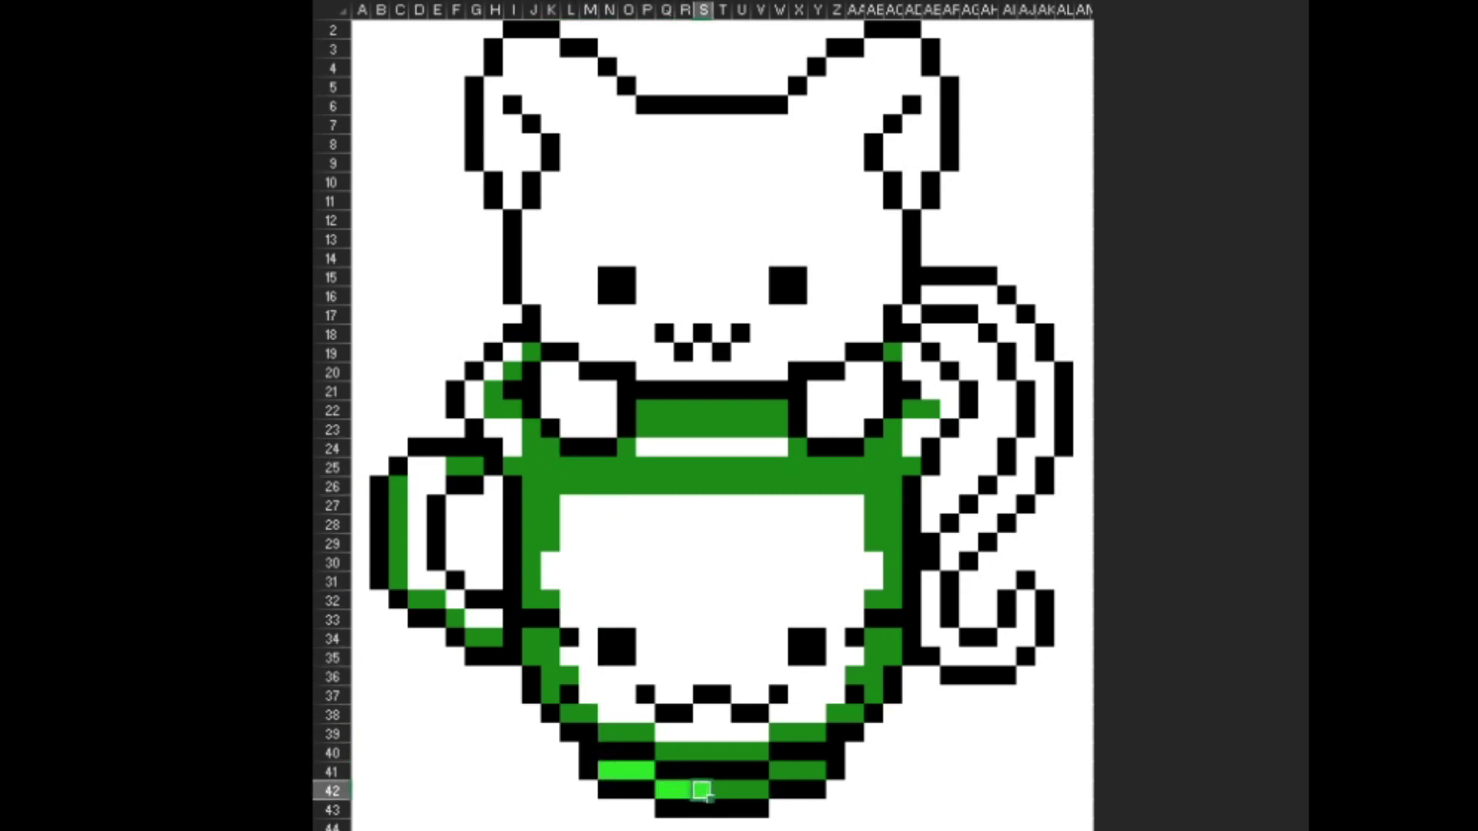
drag(665, 733, 741, 733)
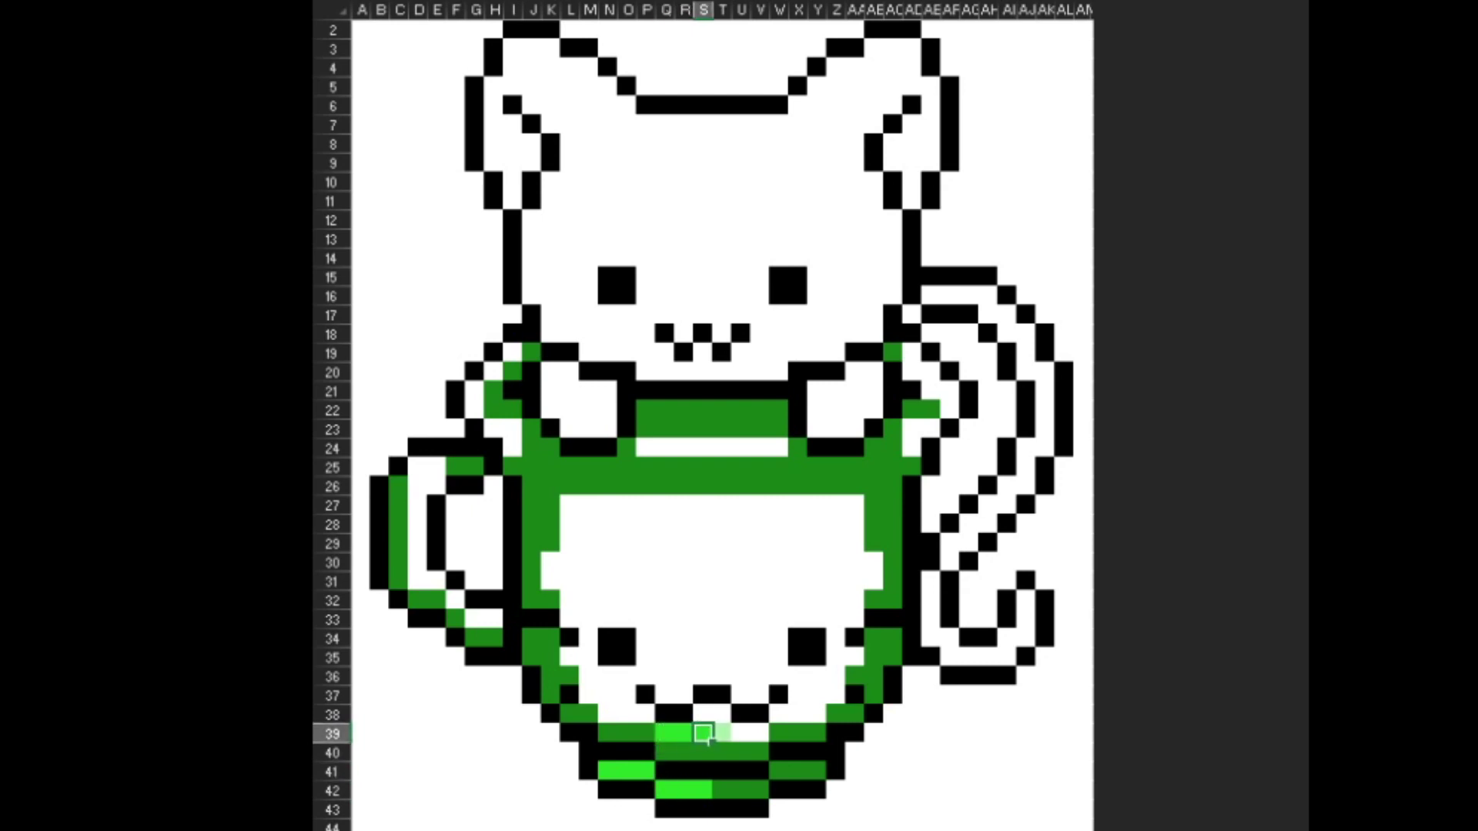
click(722, 715)
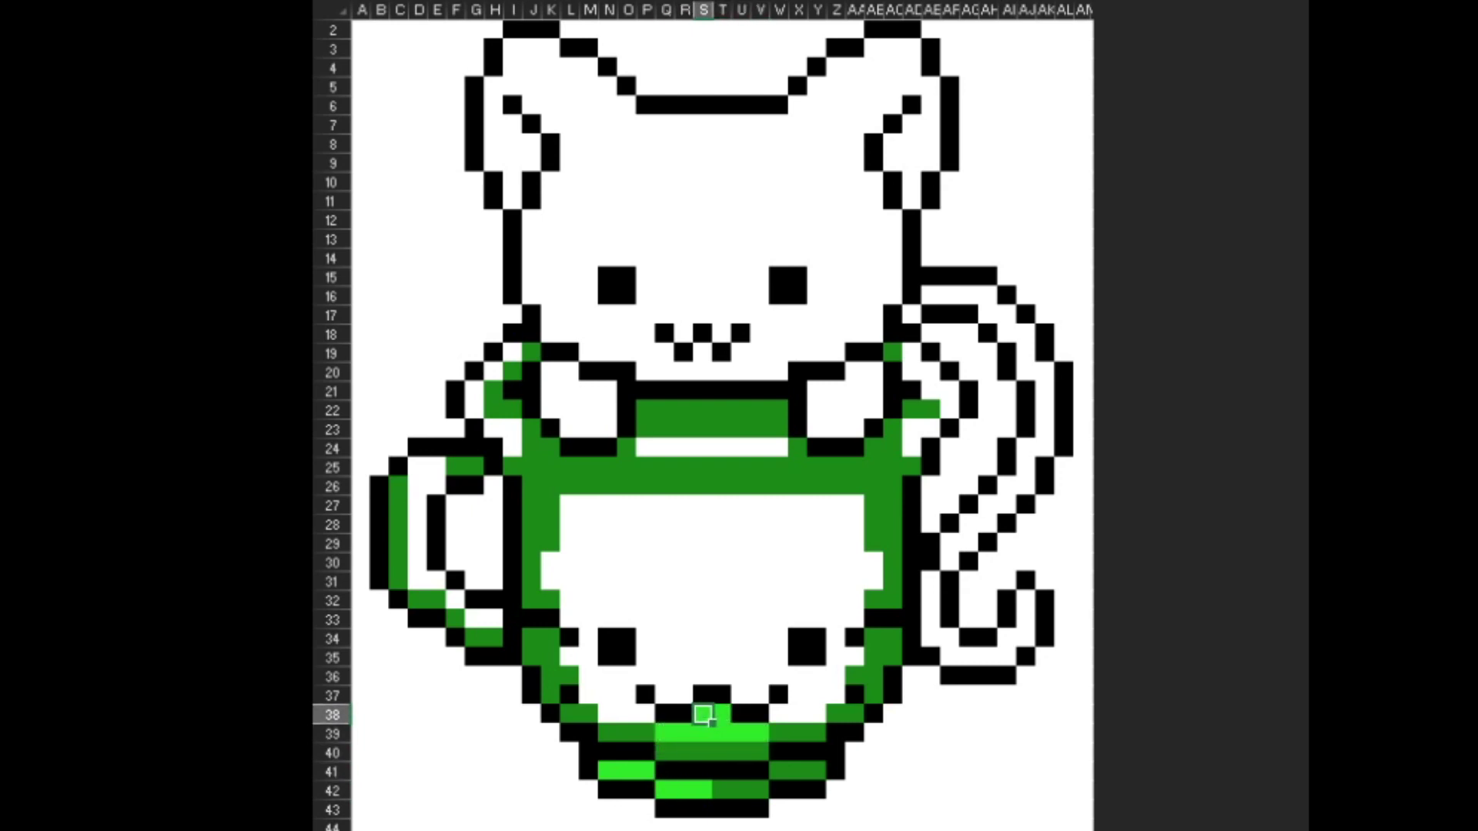
drag(685, 695, 666, 695)
click(647, 715)
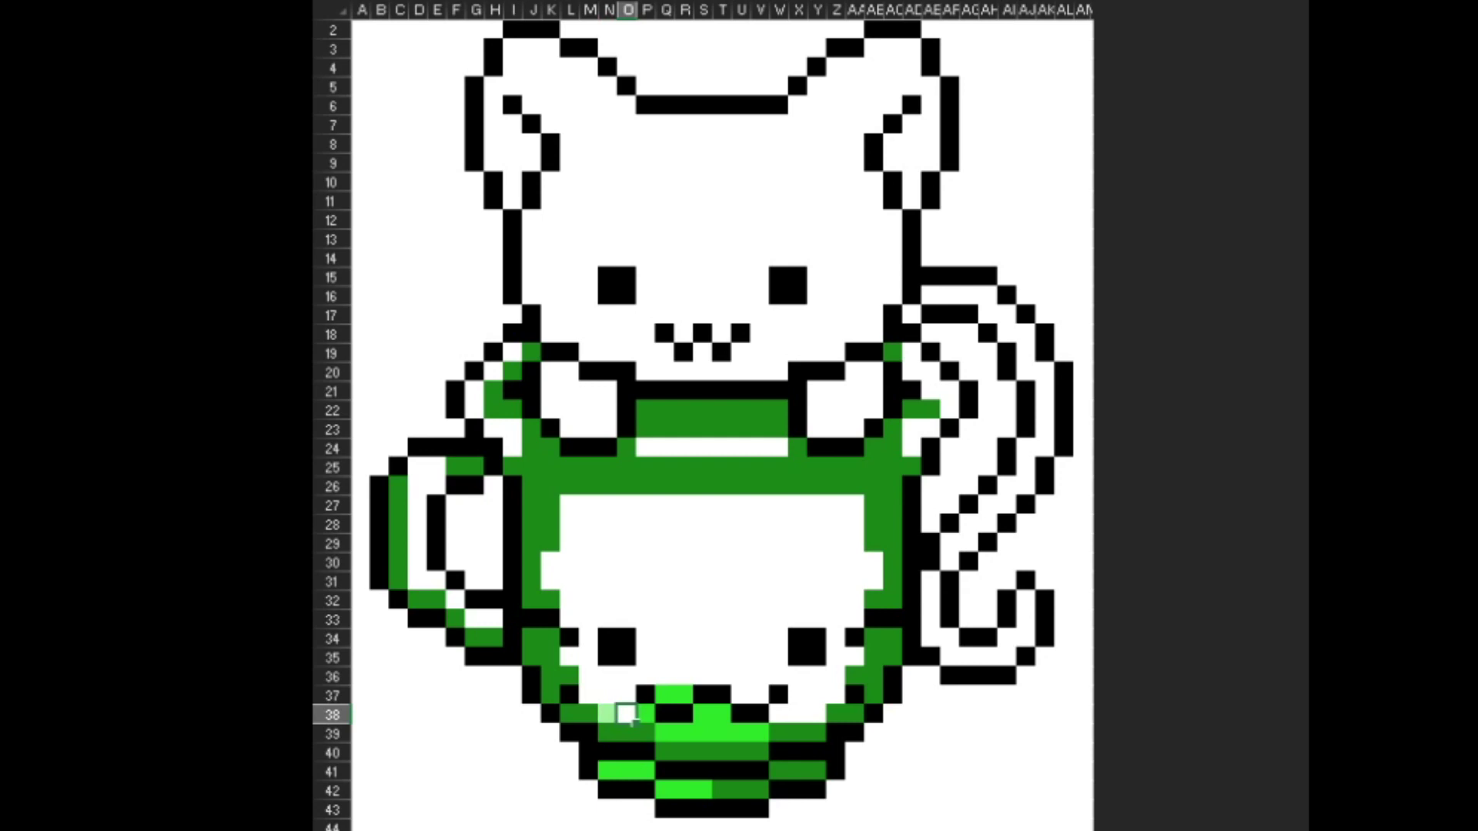
click(628, 695)
click(608, 696)
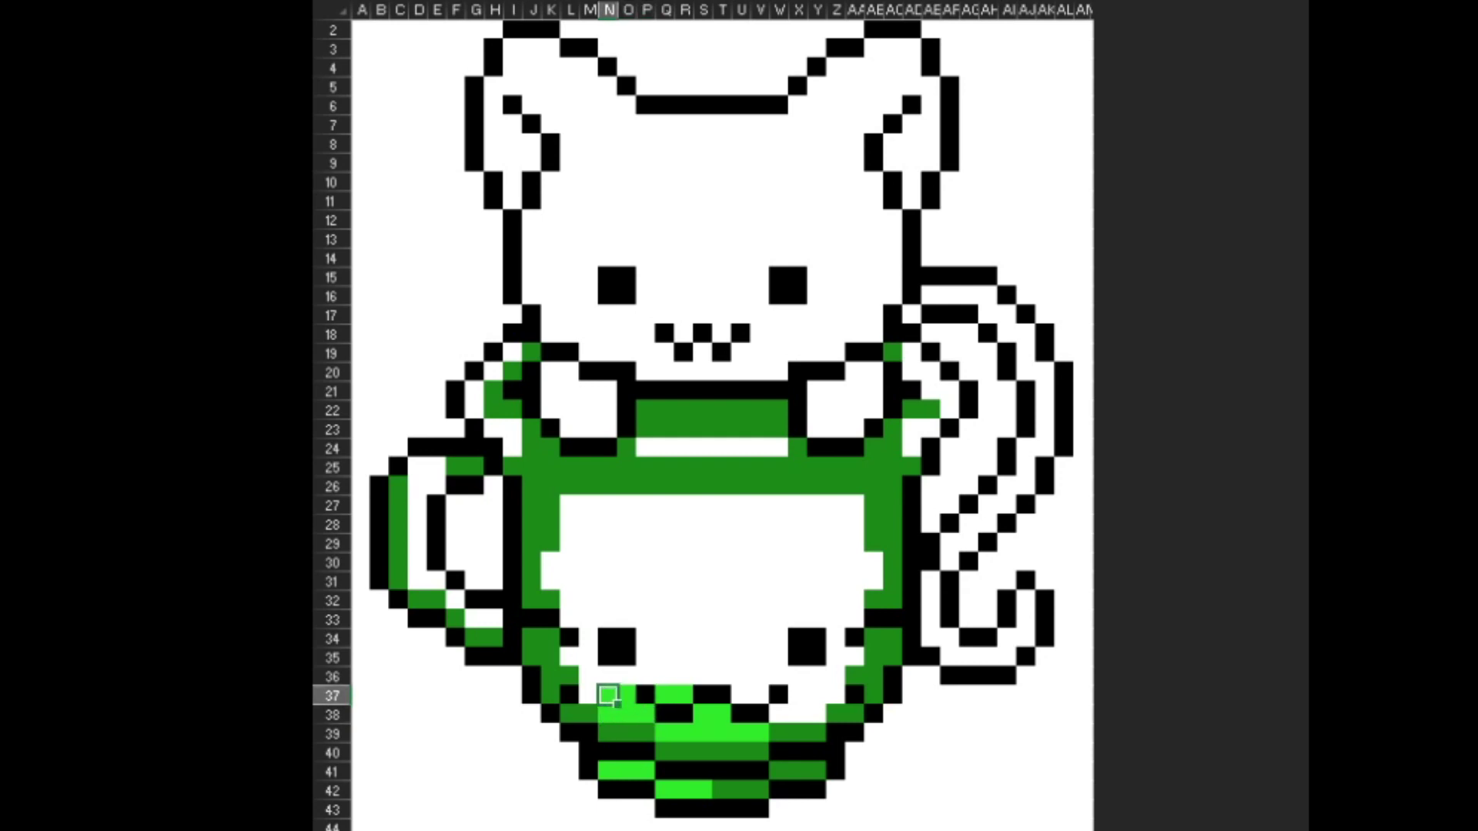
Step: Fill bright green around the face: M34:M36, P36:S36, S35 and P34:S34
mouse_move(589, 658)
mouse_down()
mouse_move(589, 639)
mouse_move(589, 674)
mouse_up()
key(F4)
click(590, 676)
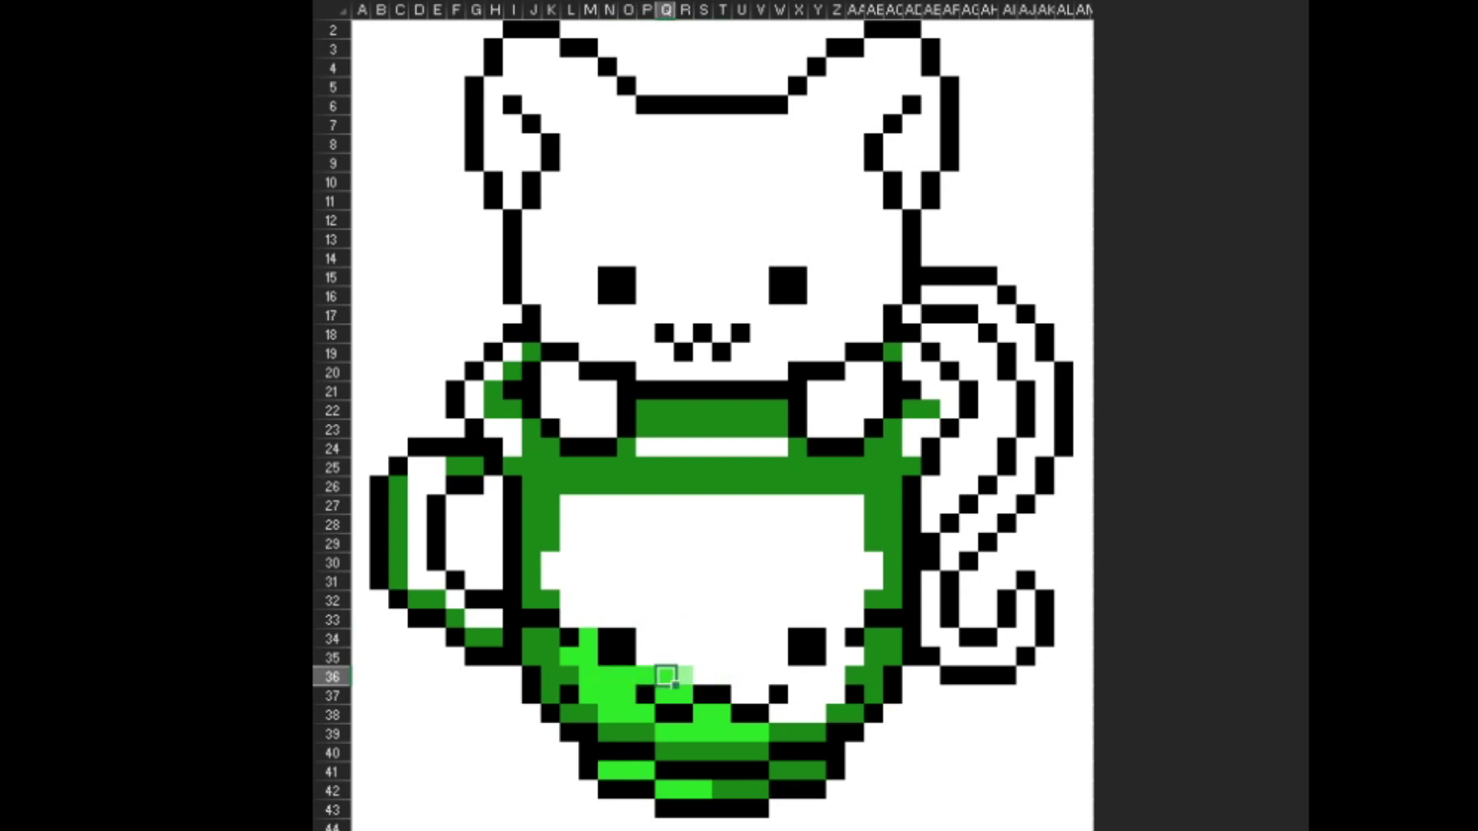
drag(627, 676, 719, 676)
key(F4)
click(719, 657)
key(F4)
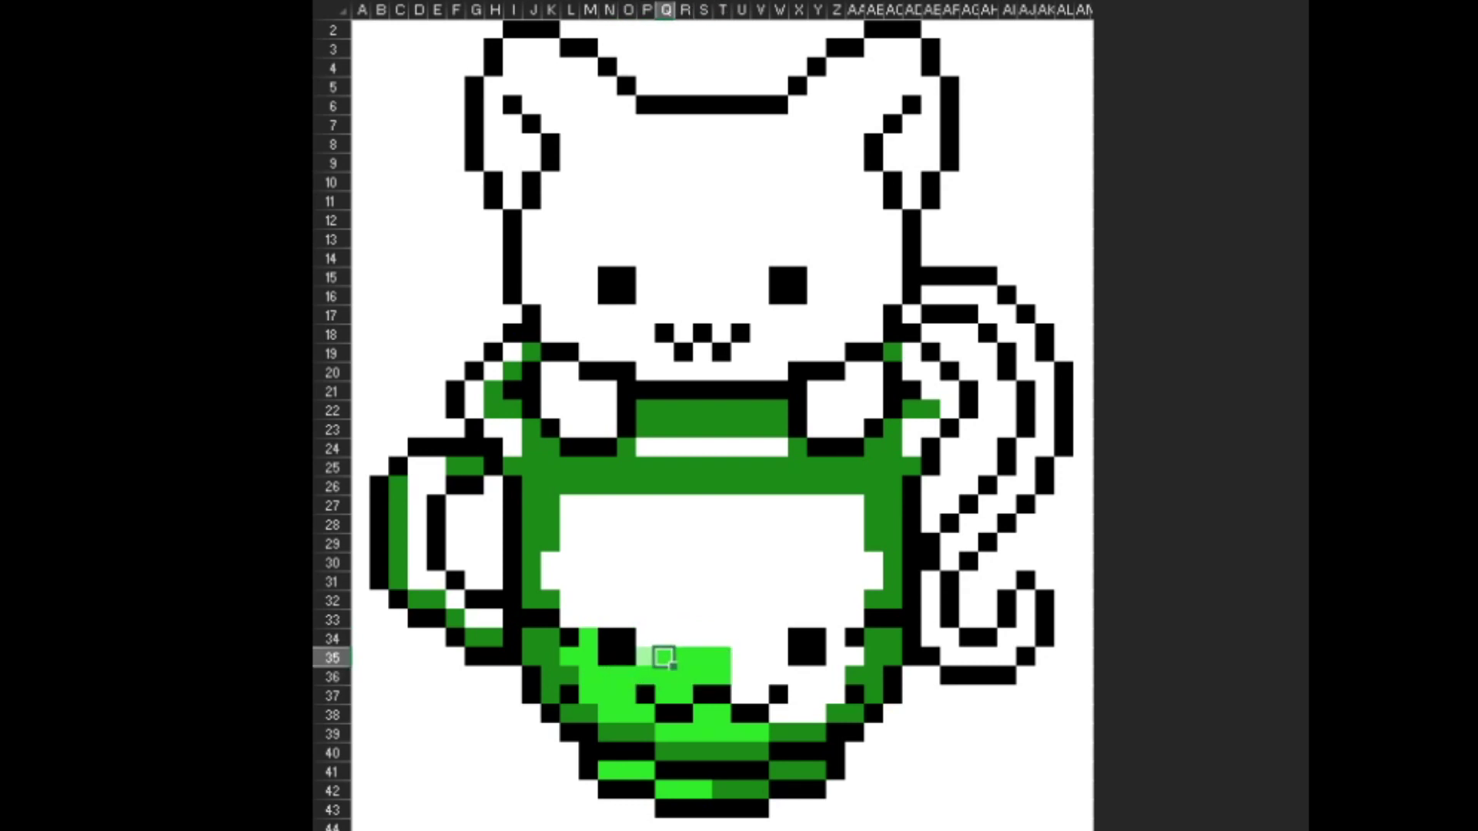
mouse_move(645, 637)
mouse_down()
mouse_move(716, 638)
mouse_move(741, 676)
mouse_up()
key(F4)
key(F4)
Step: Extend bright green right of the face across columns U–Z, rows 34–38
click(742, 695)
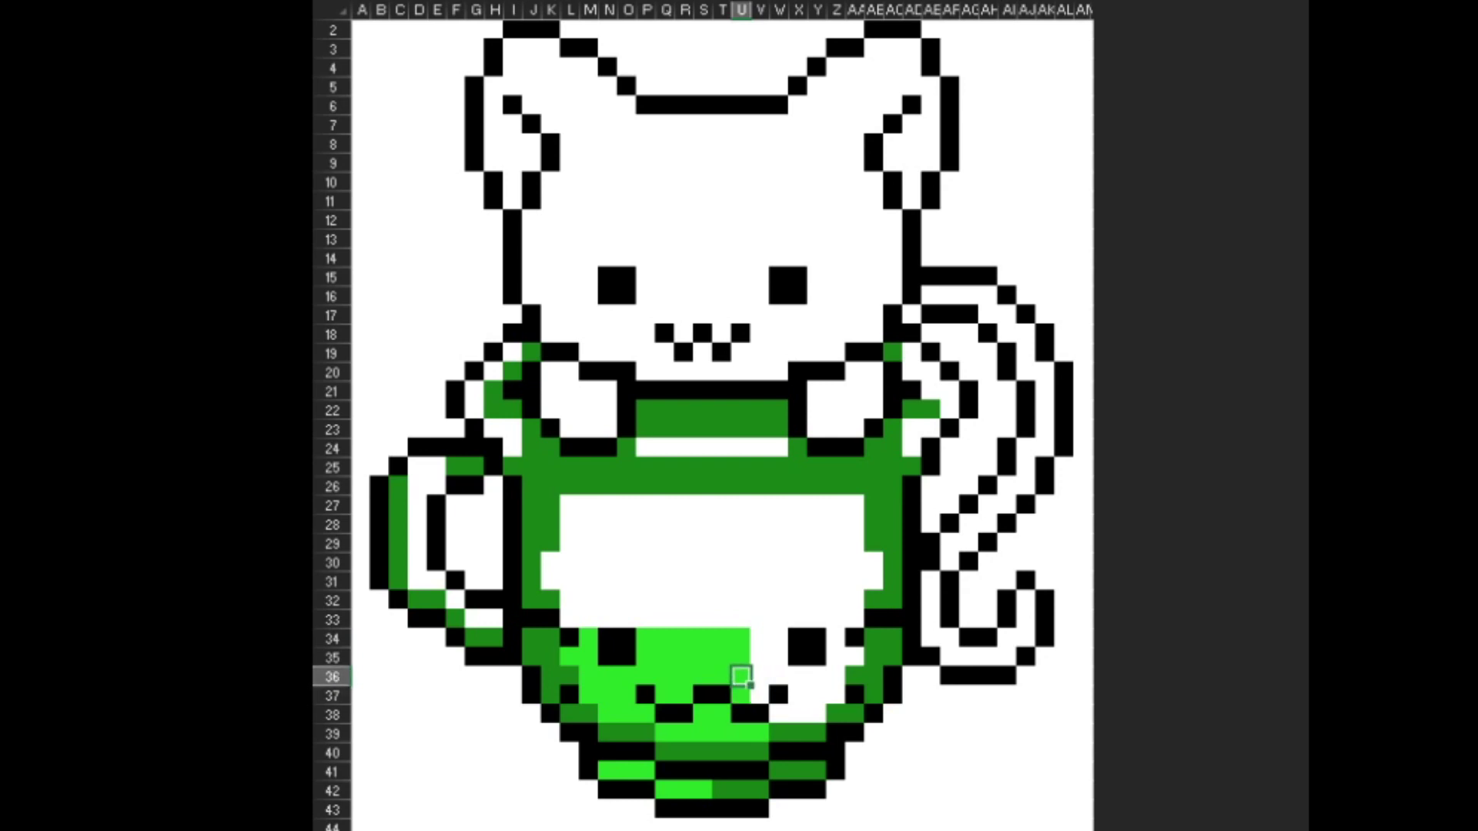
mouse_move(745, 643)
mouse_down()
mouse_move(760, 676)
mouse_move(777, 676)
mouse_up()
key(F4)
key(F4)
click(786, 715)
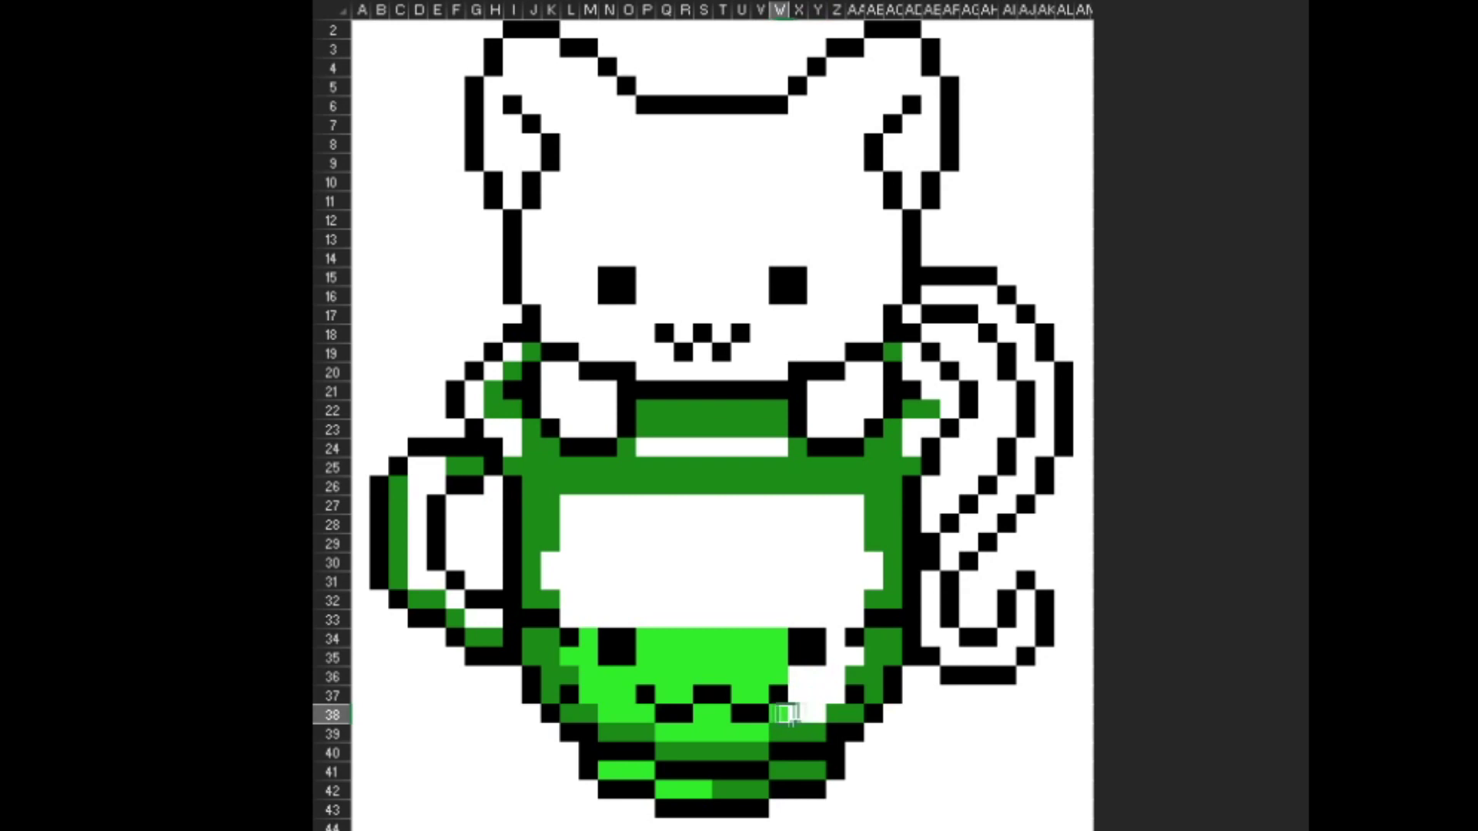
mouse_move(801, 716)
mouse_down()
mouse_move(801, 677)
mouse_move(836, 678)
mouse_move(873, 544)
mouse_up()
key(F4)
click(818, 695)
key(F4)
click(856, 658)
Step: Fill the cup's right edge bright green, including AA28:AA32 and Z27–Z28
key(F4)
key(F4)
click(874, 562)
key(F4)
click(854, 504)
key(F4)
click(855, 525)
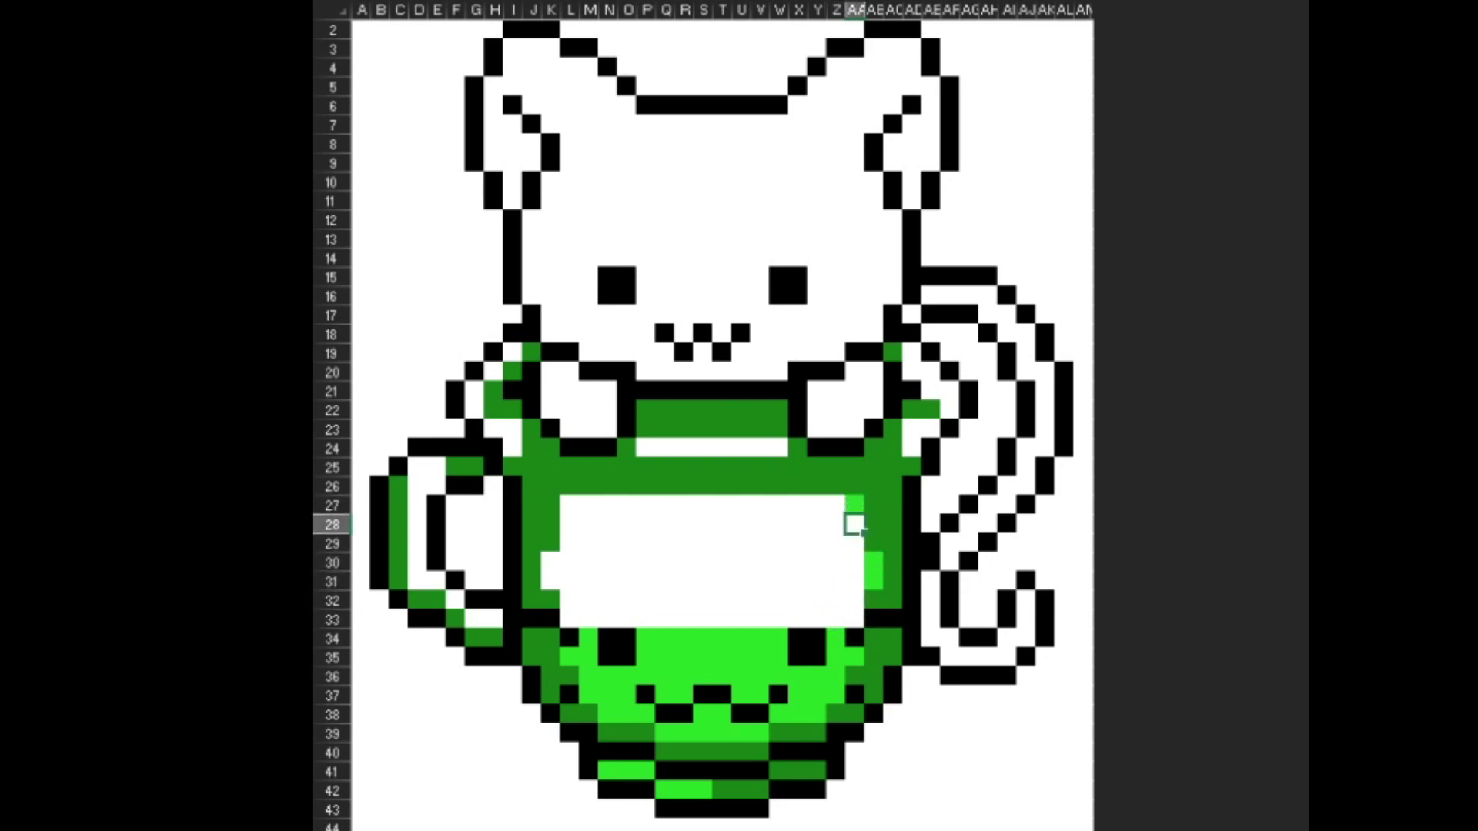
mouse_move(856, 528)
mouse_down()
mouse_move(855, 600)
mouse_move(837, 506)
mouse_move(818, 619)
mouse_move(799, 506)
mouse_up()
key(F4)
click(837, 601)
Step: Fill interior columns Z, Y, X, W and V (rows 27–33) bright green
key(F4)
click(818, 505)
key(F4)
click(798, 620)
key(F4)
click(779, 506)
mouse_move(779, 506)
mouse_down()
mouse_move(779, 620)
mouse_move(760, 506)
mouse_move(741, 545)
mouse_move(741, 619)
mouse_move(721, 508)
mouse_move(701, 502)
mouse_move(703, 544)
mouse_up()
key(F4)
Step: Fill T33, S29:S32 and R27:R33 bright green with the F4 repeat
key(F4)
key(Up)
key(F4)
key(Down)
key(F4)
key(Down)
key(F4)
key(Down)
key(F4)
key(Down)
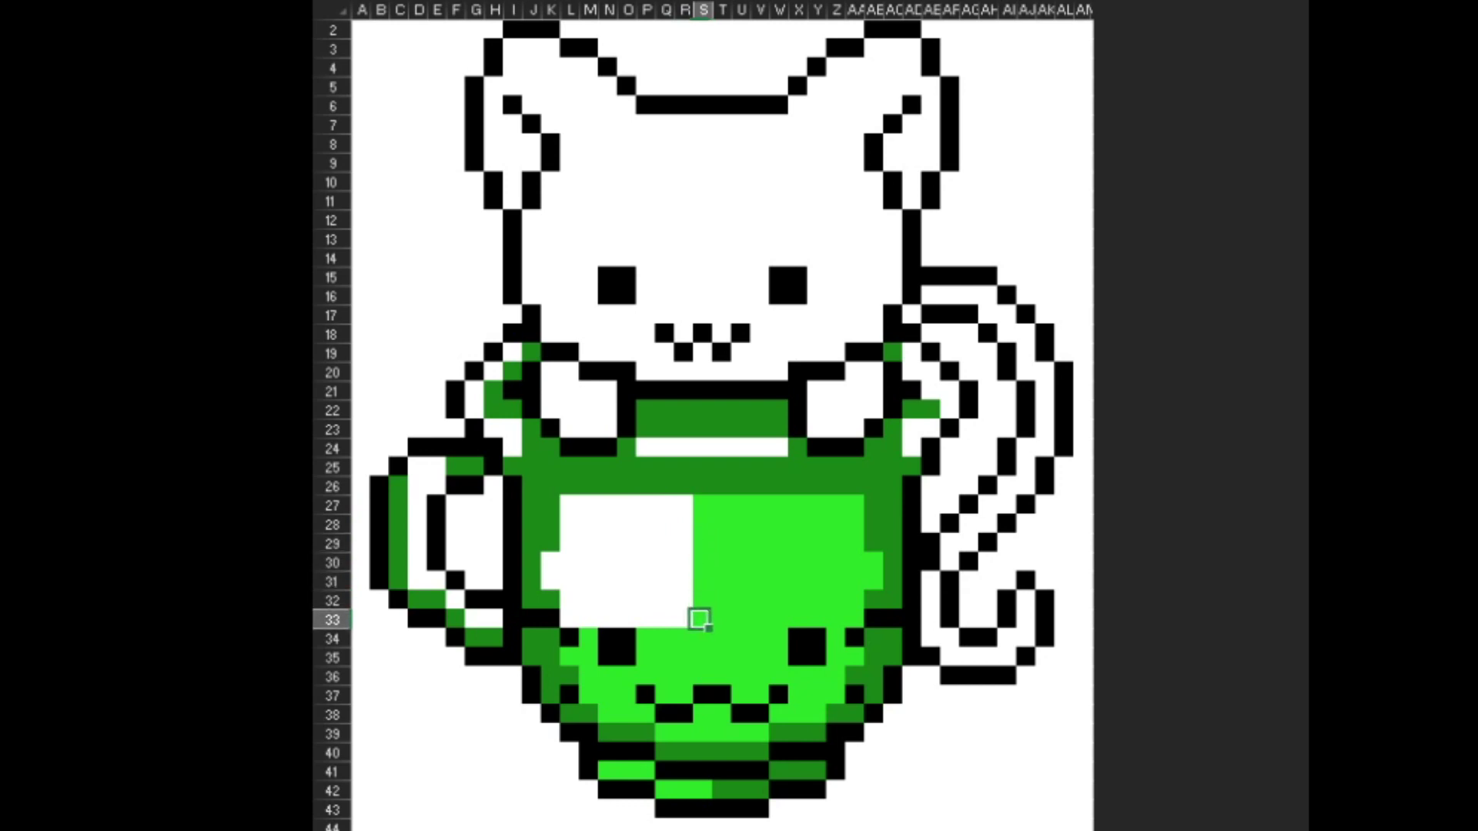
key(Left)
key(F4)
key(Up)
key(F4)
key(Up)
key(F4)
key(Up)
key(F4)
key(Up)
key(F4)
Step: Fill Q27:Q32, P28:P33 and column O of the interior bright green
key(Up)
key(F4)
key(Up)
key(F4)
key(Left)
key(F4)
key(Down)
key(F4)
key(Down)
key(F4)
key(Down)
key(F4)
key(Down)
key(F4)
key(Down)
key(F4)
key(Down)
key(Left)
key(F4)
key(Up)
key(F4)
key(Up)
key(F4)
key(Up)
key(F4)
key(Up)
key(F4)
key(Up)
key(F4)
key(Up)
key(Left)
key(F4)
key(Down)
key(F4)
key(Down)
key(F4)
key(Down)
key(F4)
Step: Fill O33 and the column N interior cells bright green
key(Down)
key(F4)
key(Down)
key(F4)
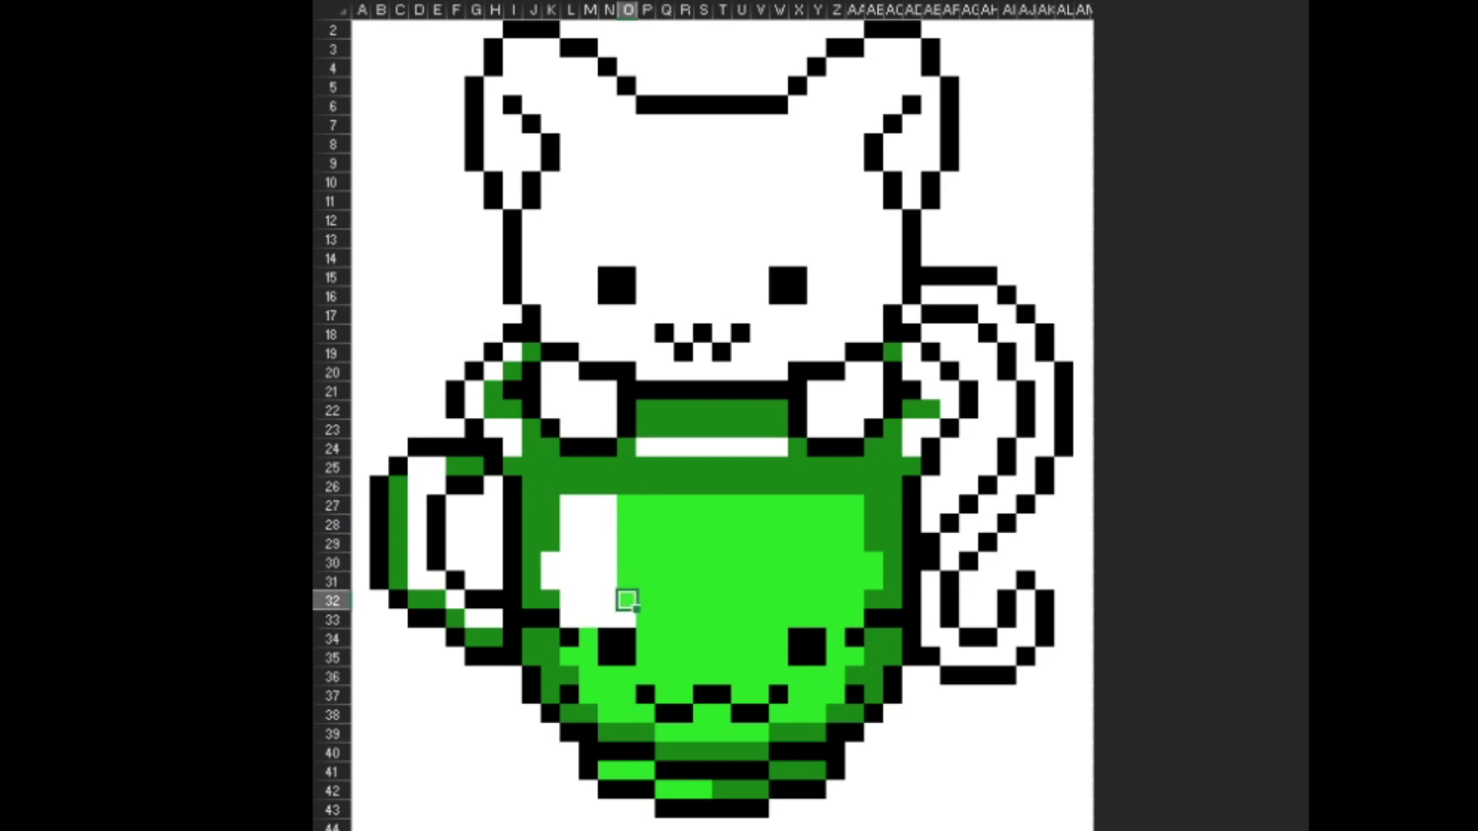
key(Down)
key(F4)
key(Left)
key(F4)
key(Up)
key(F4)
key(Up)
key(F4)
key(Up)
key(F4)
key(Up)
key(F4)
Step: Fill M27:M33, L27:L33, K30:K31 and handle cell F32 bright green
key(Up)
key(F4)
key(Up)
key(F4)
key(Left)
key(F4)
key(Down)
key(F4)
key(Down)
key(F4)
key(Down)
key(F4)
key(Down)
key(F4)
key(Down)
key(F4)
key(Down)
key(F4)
key(Left)
key(F4)
key(Up)
key(F4)
key(Up)
key(F4)
key(Up)
key(F4)
key(Up)
key(F4)
key(Up)
key(F4)
key(Up)
key(F4)
key(Down)
key(Down)
key(Left)
key(Down)
key(F4)
key(Down)
key(F4)
key(Left)
key(Down)
key(Left)
key(Down)
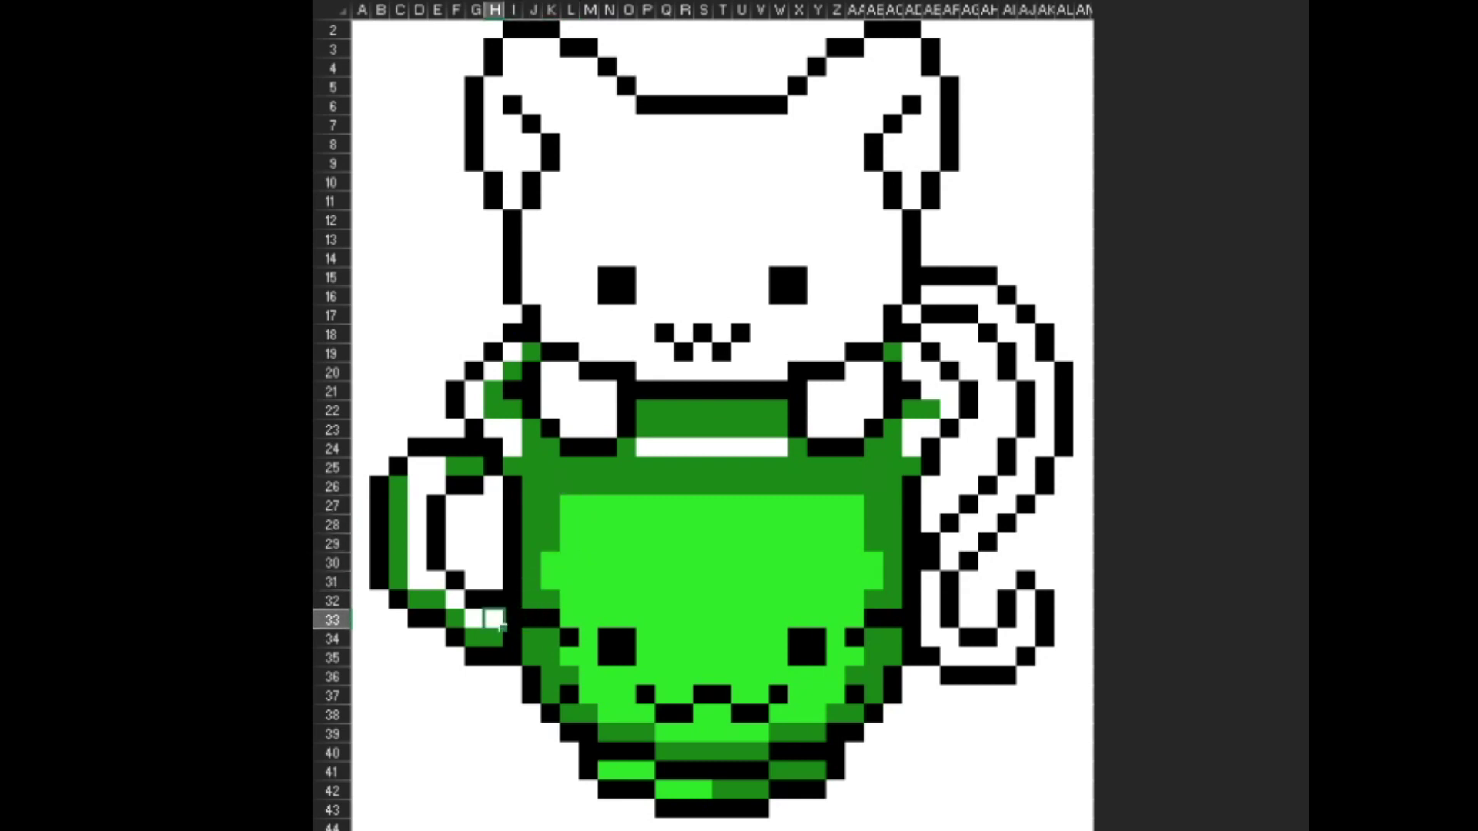
click(456, 601)
key(F4)
Step: Fill the cup handle cells E31, D26–D30, E26, D25 and E25 bright green
click(437, 581)
key(F4)
key(Up)
key(F4)
key(Up)
key(F4)
key(Up)
key(F4)
key(Up)
key(F4)
key(Up)
key(F4)
key(Right)
key(F4)
key(Up)
key(Left)
key(F4)
key(F4)
click(514, 353)
Step: Fill the cup's left edge cells I19, H20, G22 and H23 bright green
key(F4)
click(513, 373)
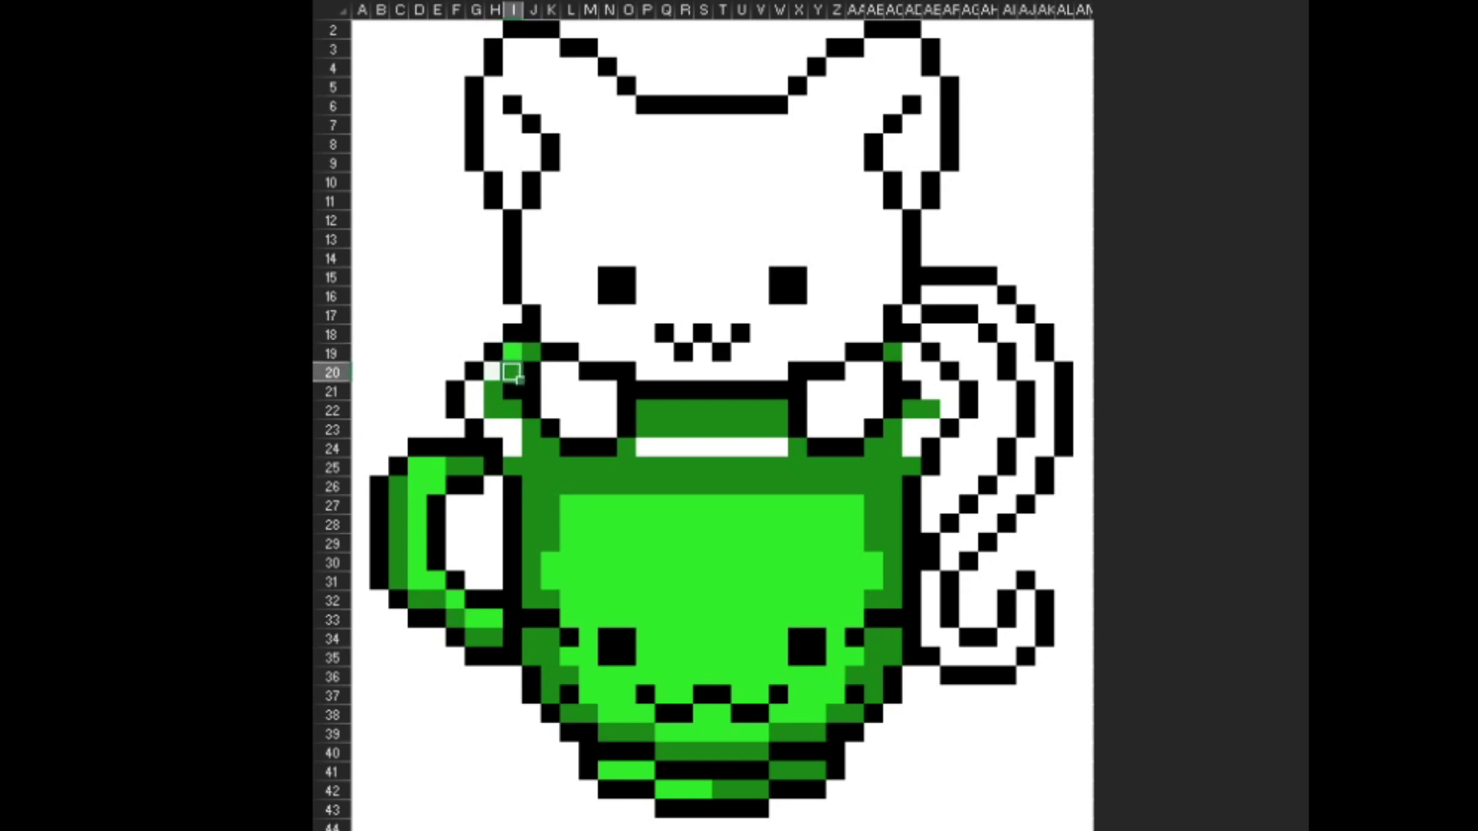
click(494, 372)
key(F4)
click(493, 392)
click(475, 410)
key(F4)
click(494, 429)
key(F4)
click(514, 448)
Step: Fill rim cells T24, U24 and V24 along row 24 bright green
click(629, 448)
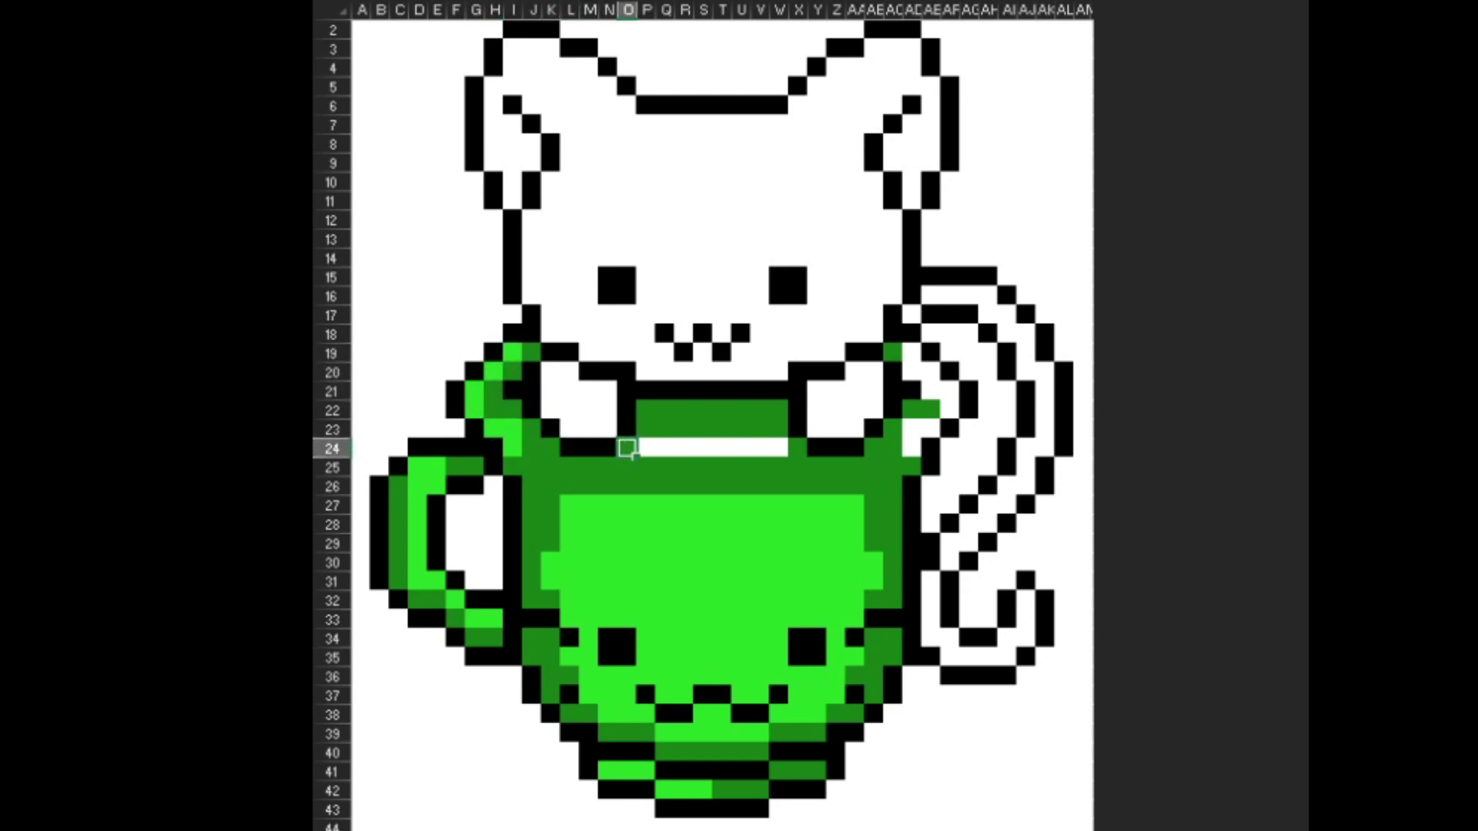
key(F4)
click(742, 448)
key(F4)
click(760, 448)
Step: Fill the cup's right edge cells AF22, AF21, AD20 and AD19 bright green
key(F4)
click(874, 448)
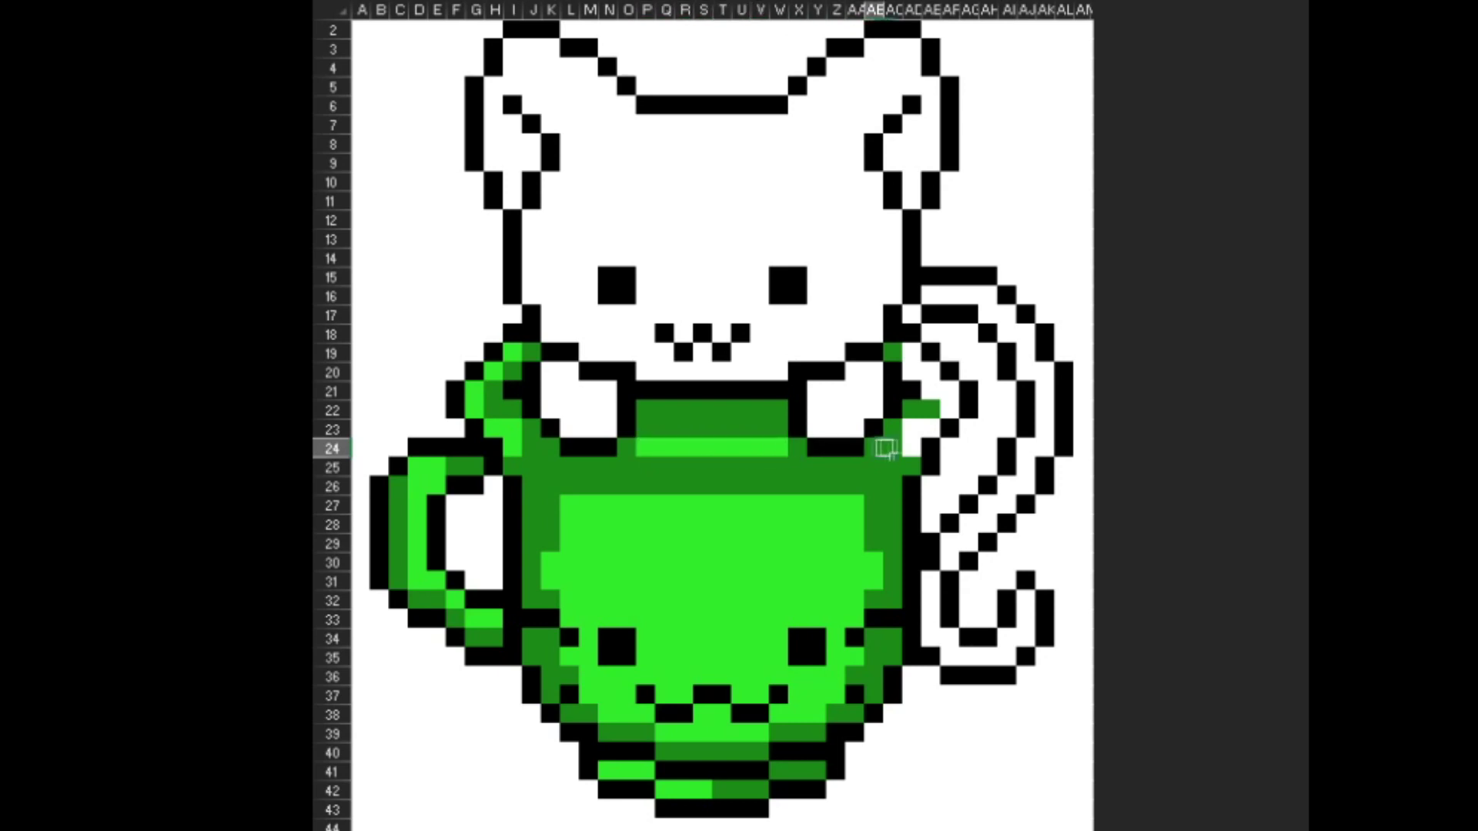
click(913, 429)
click(951, 411)
key(F4)
click(951, 391)
key(F4)
click(931, 372)
click(913, 372)
key(F4)
click(912, 352)
key(F4)
click(893, 333)
Step: Turn cell AC18 back to black near the cat's right eye
key(F4)
key(Up)
key(Up)
key(Up)
key(Up)
key(Left)
key(Left)
key(Left)
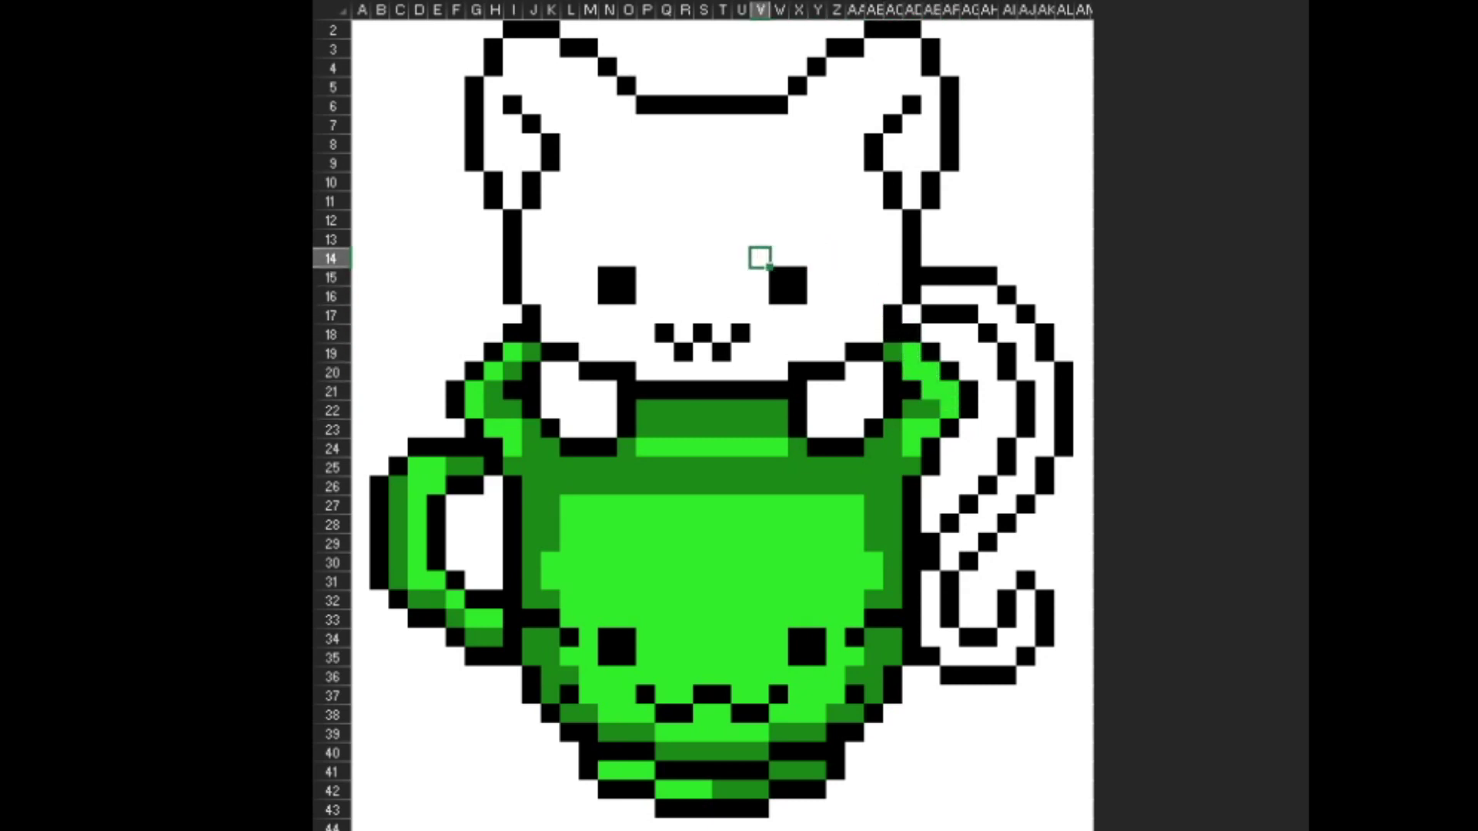
key(Up)
Step: Paint V13–X13, X14 and V14 bright green to begin the large paw print
key(F4)
key(Right)
key(F4)
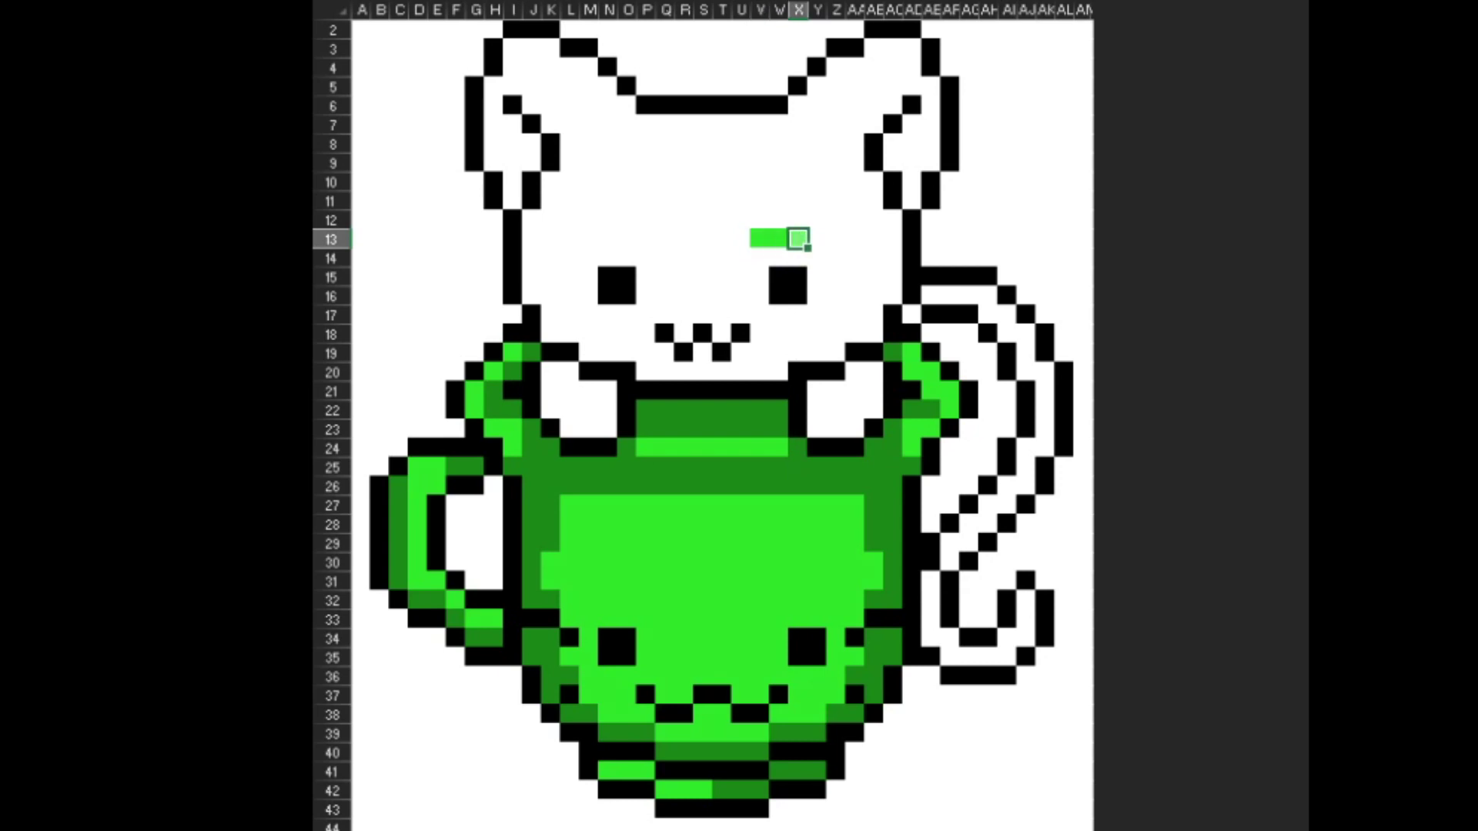
key(Right)
key(F4)
key(Down)
key(F4)
key(Left)
key(Left)
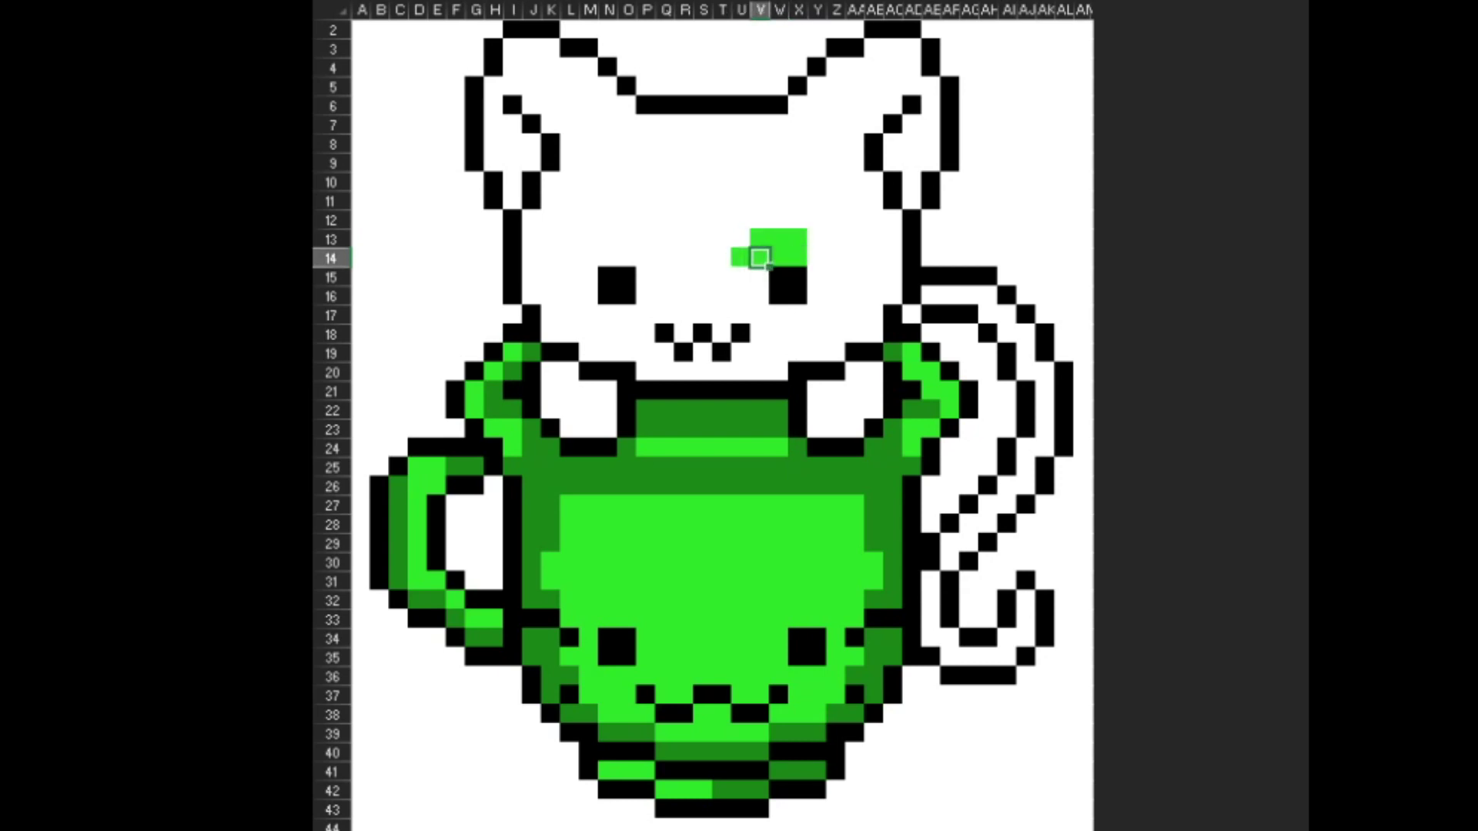
key(F4)
key(Down)
key(Left)
Step: Paint U15, U16, V16, V17, Y15 and Y16 green around the cat's right eye
key(F4)
key(Down)
key(F4)
key(Right)
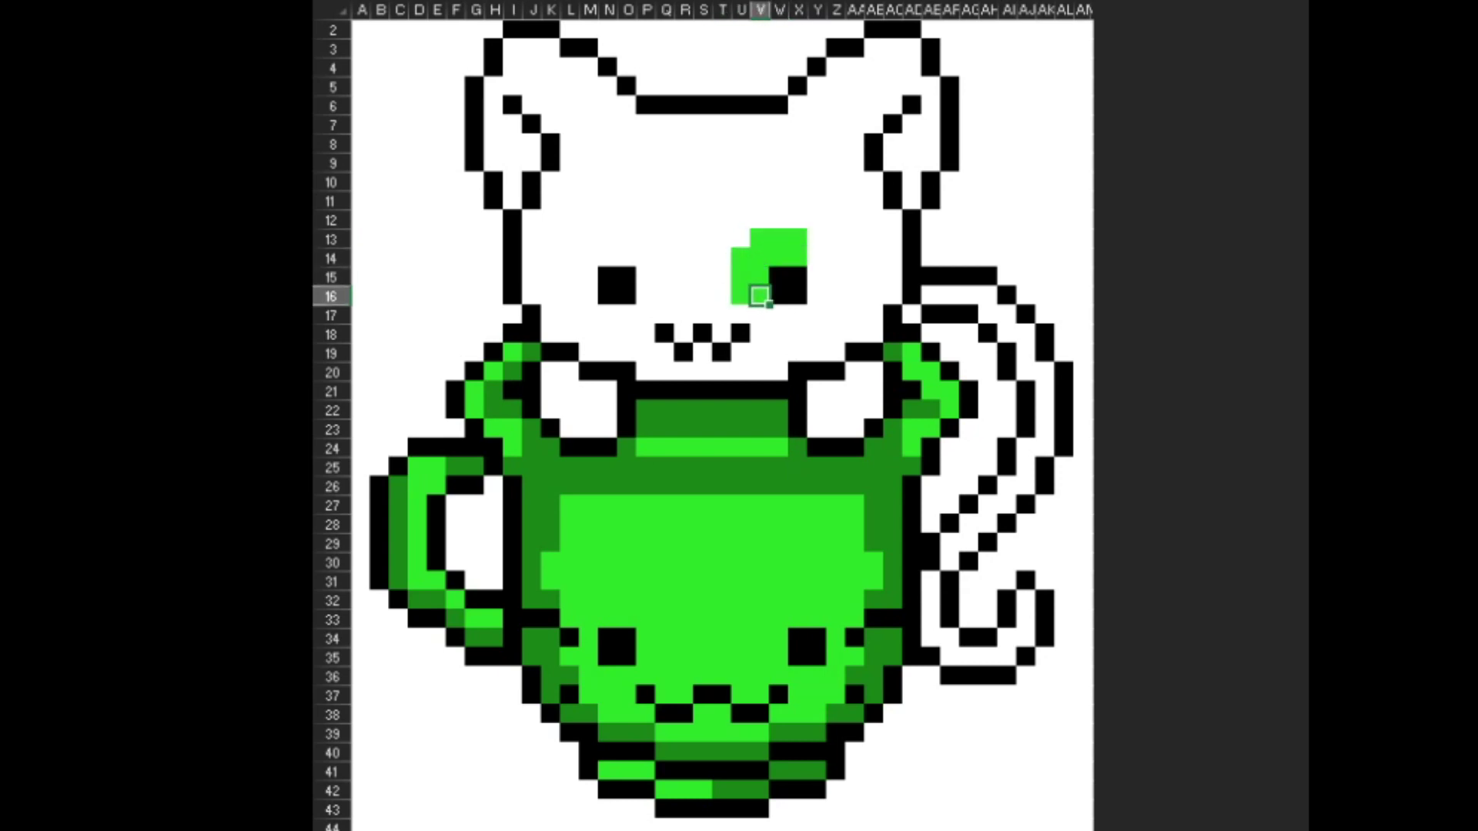
key(F4)
key(Down)
key(F4)
key(Right)
key(Up)
key(F4)
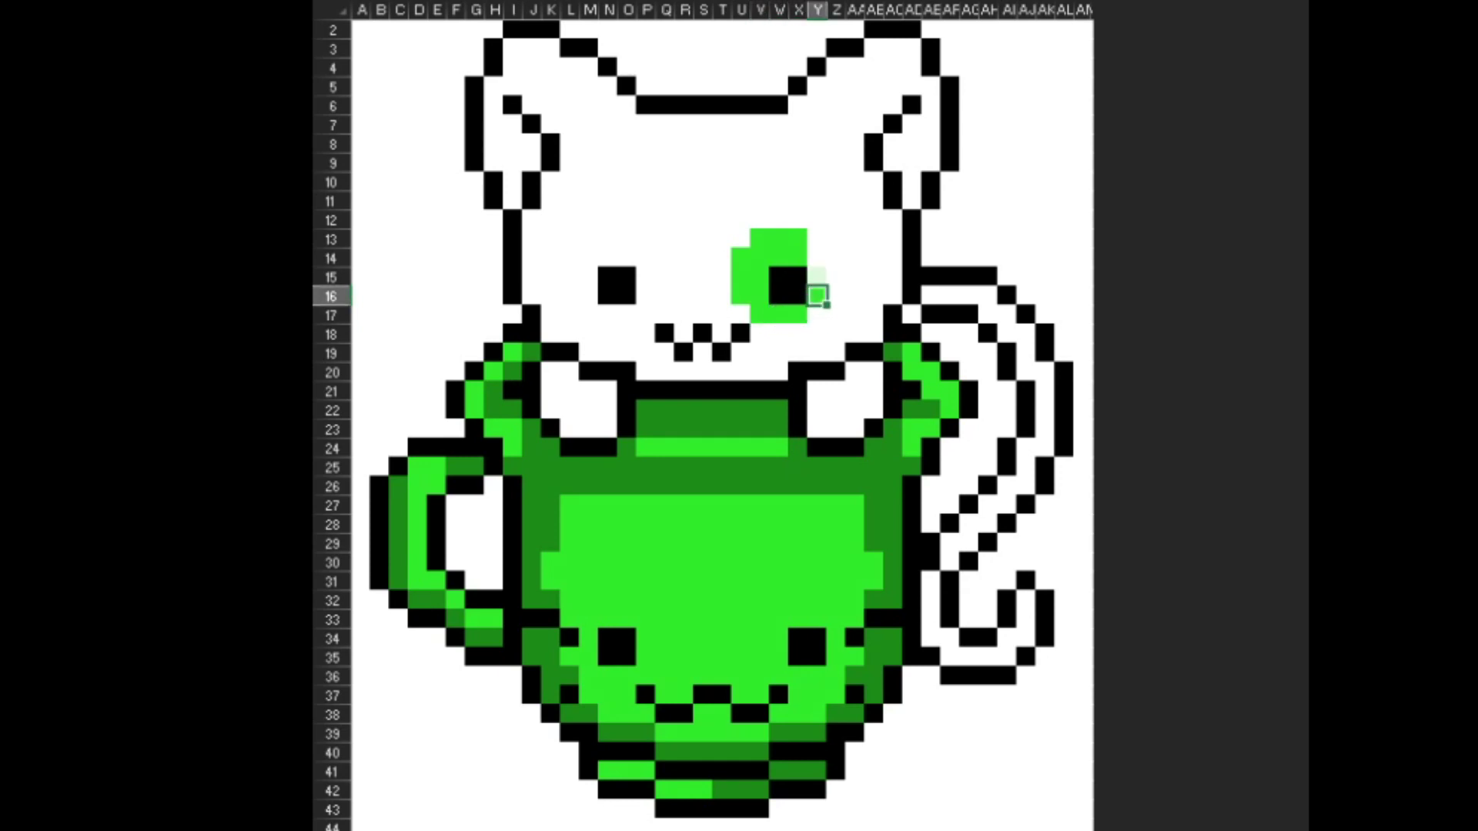
key(Up)
key(F4)
key(Up)
key(F4)
Step: Paint paw toe cells AA13, AA12, Z12 and W10 bright green
key(Up)
key(Right)
key(F4)
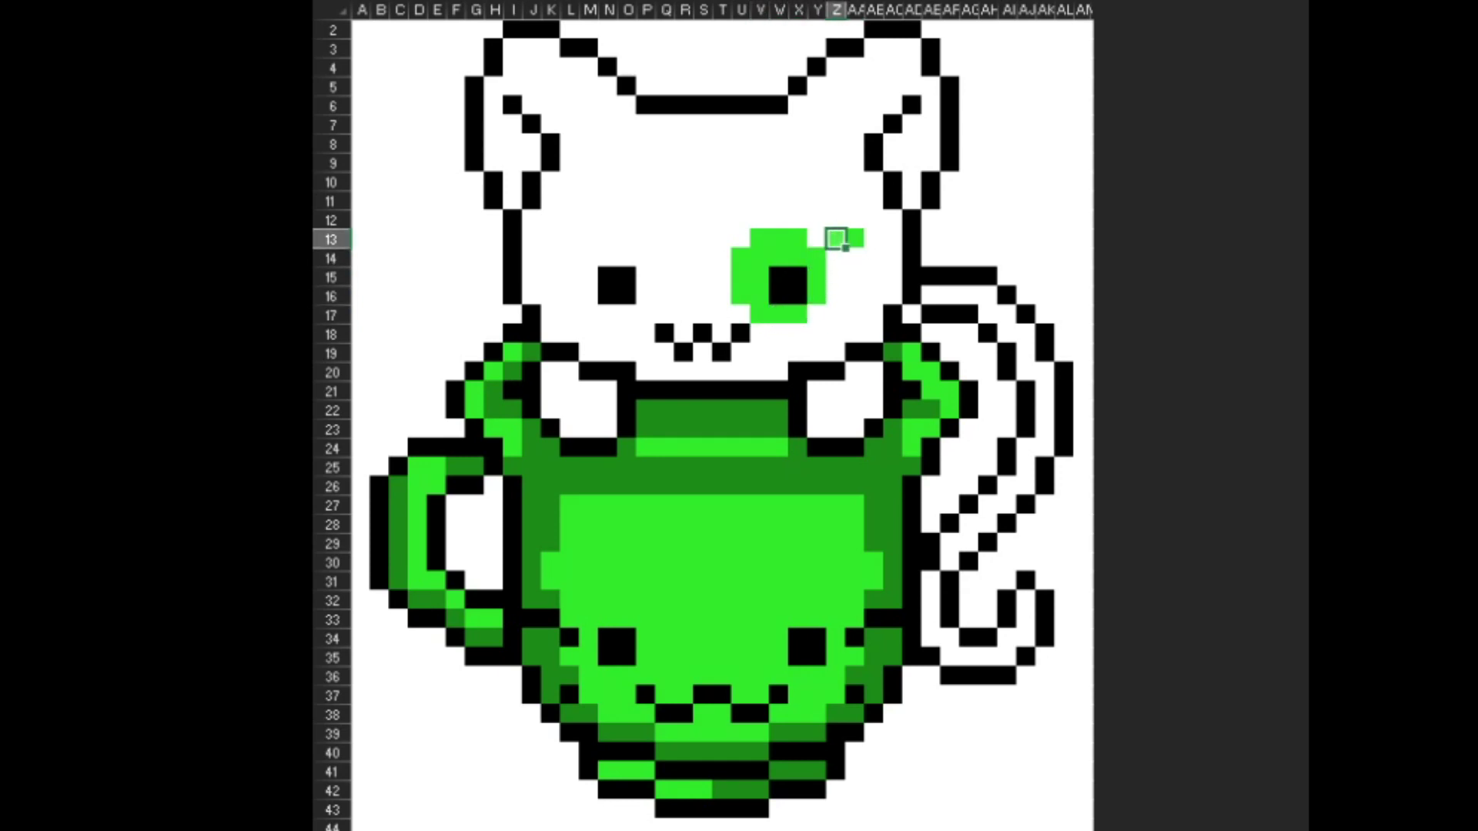
key(Right)
key(Up)
key(F4)
key(Left)
key(F4)
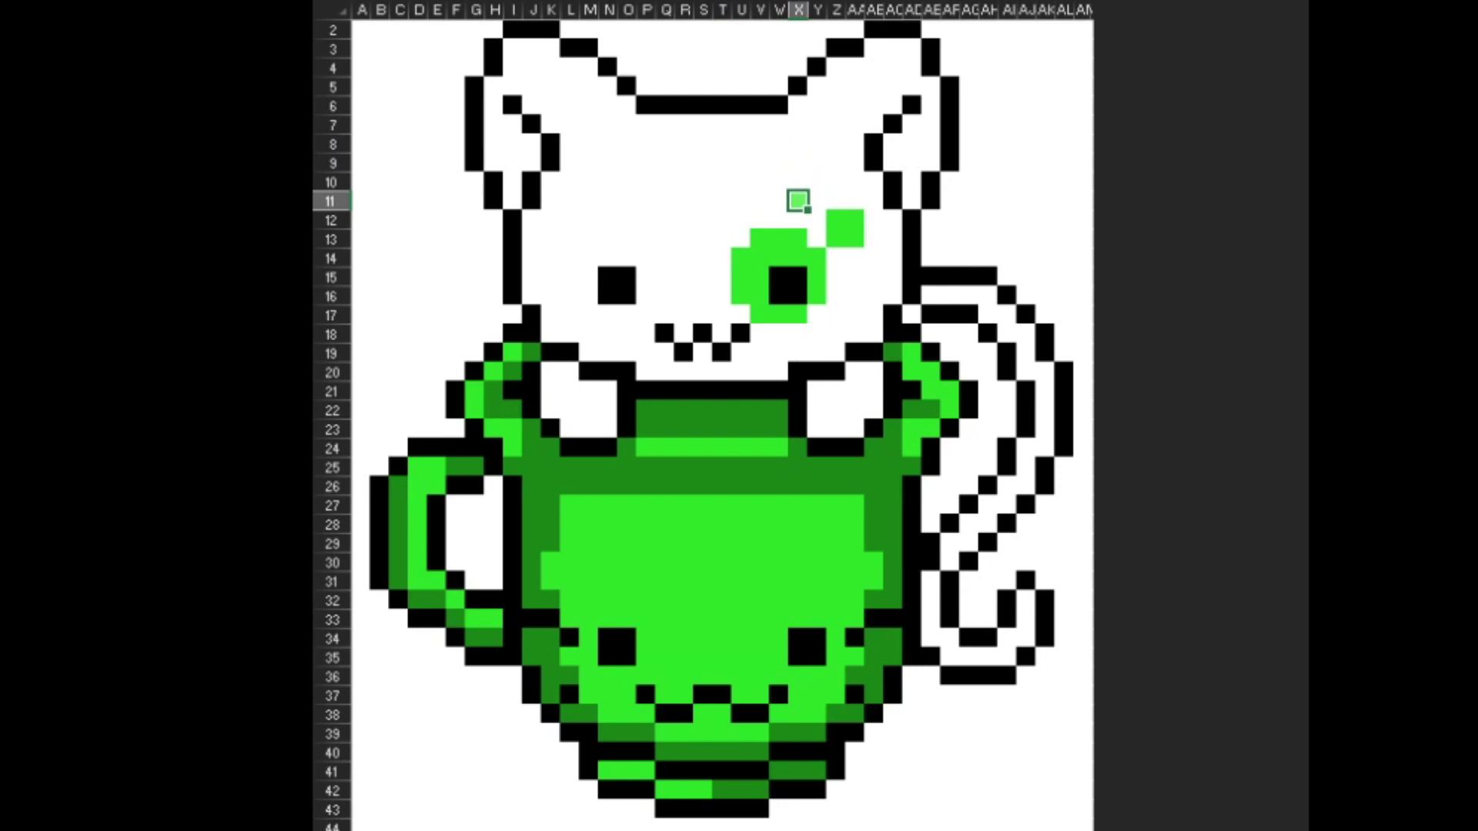
click(788, 183)
key(F4)
Step: Paint the left toe cells T12, U12, U11 and T11 bright green
drag(741, 220, 723, 221)
key(F4)
click(741, 201)
key(F4)
click(722, 201)
key(F4)
click(703, 201)
Step: Paint a small green plus-shaped paw near the left ear: N10, O9, N9, M9, N8, M6
click(685, 201)
click(666, 182)
click(608, 182)
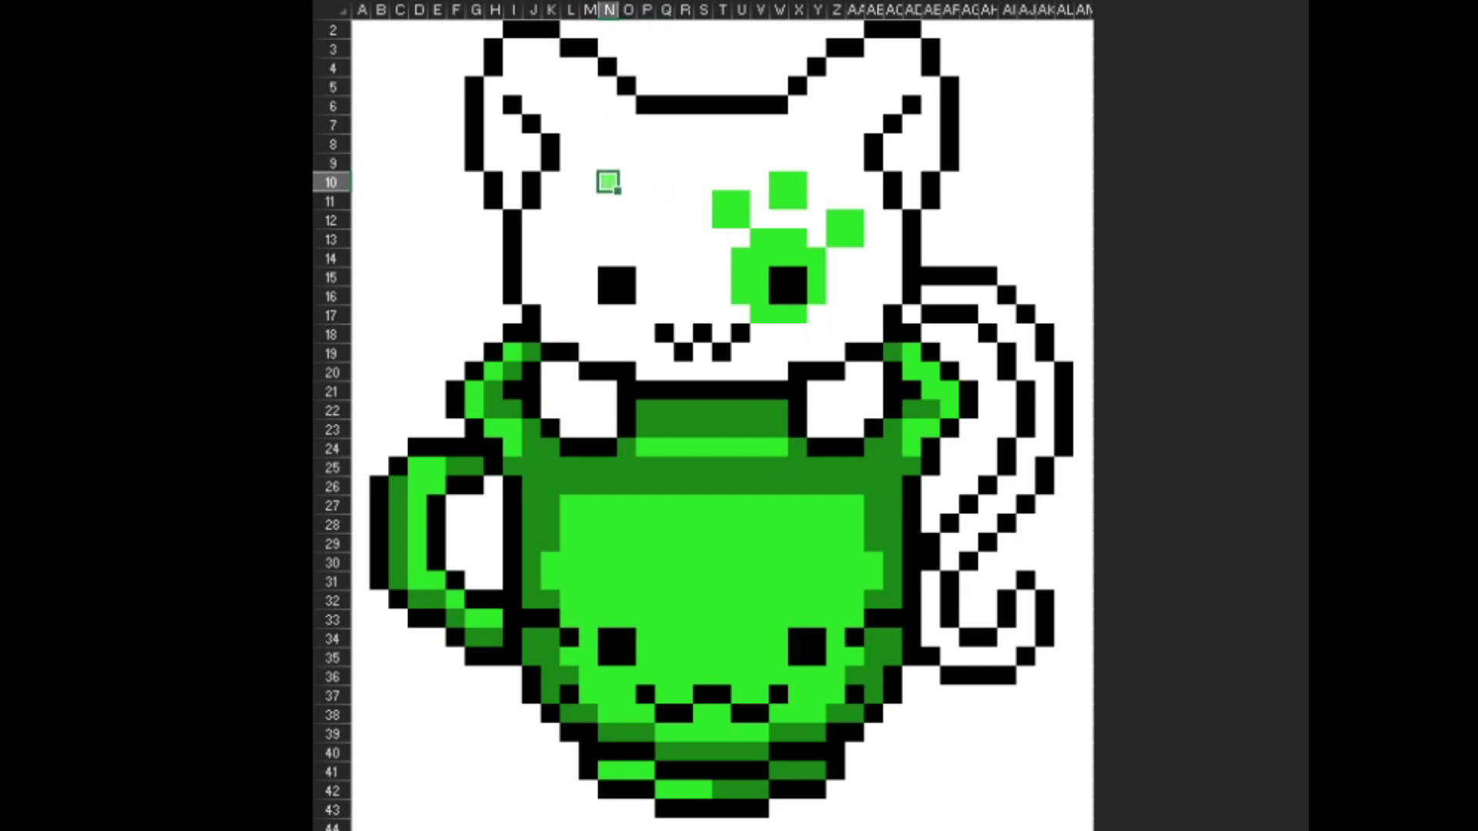
key(F4)
click(628, 163)
key(F4)
click(609, 163)
click(589, 163)
click(607, 144)
key(F4)
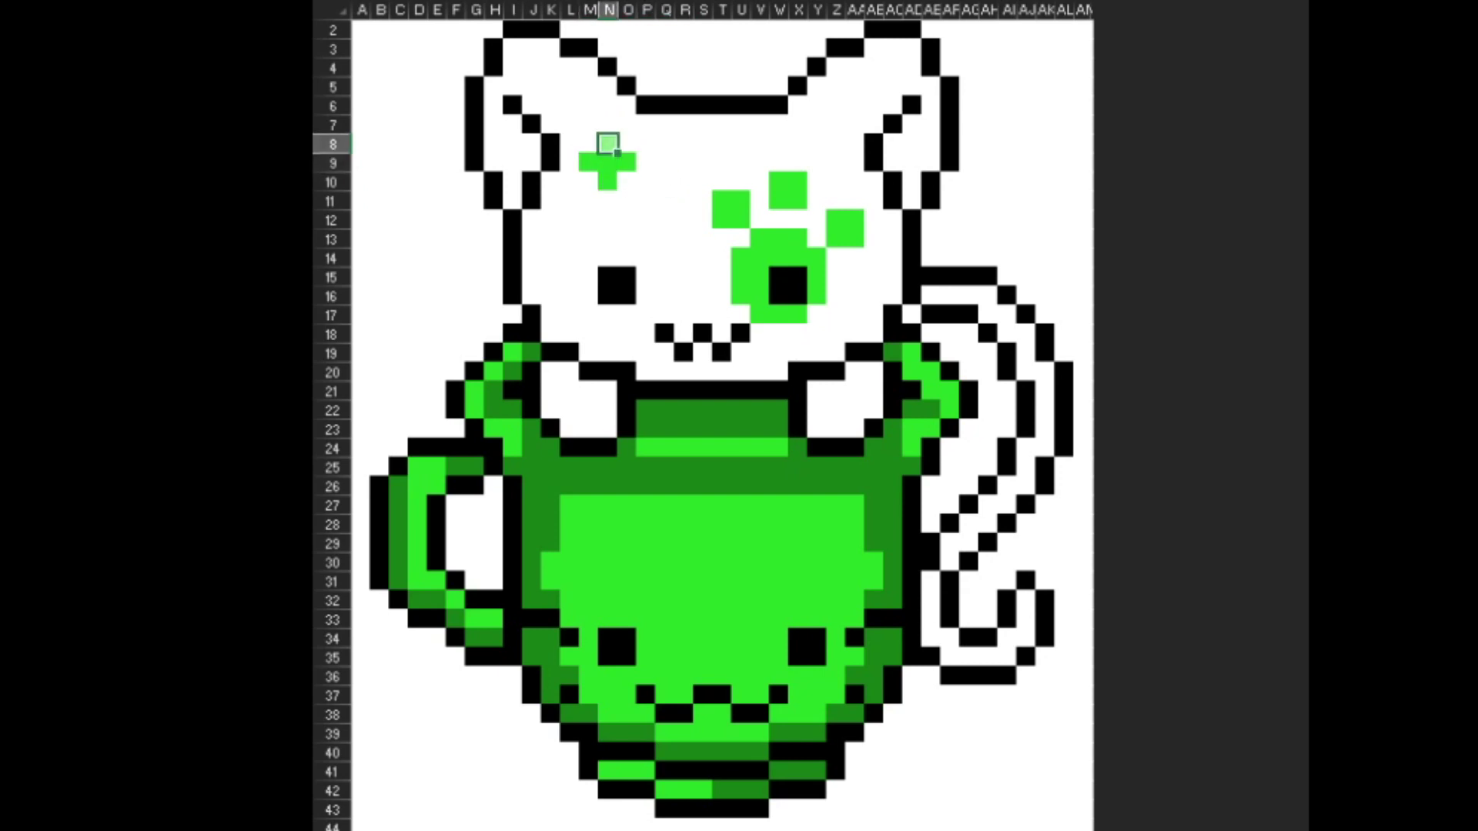
click(589, 125)
click(588, 106)
key(F4)
click(588, 125)
Step: Fill L7 inside the left ear green, then park the selection at A2
click(570, 125)
key(F4)
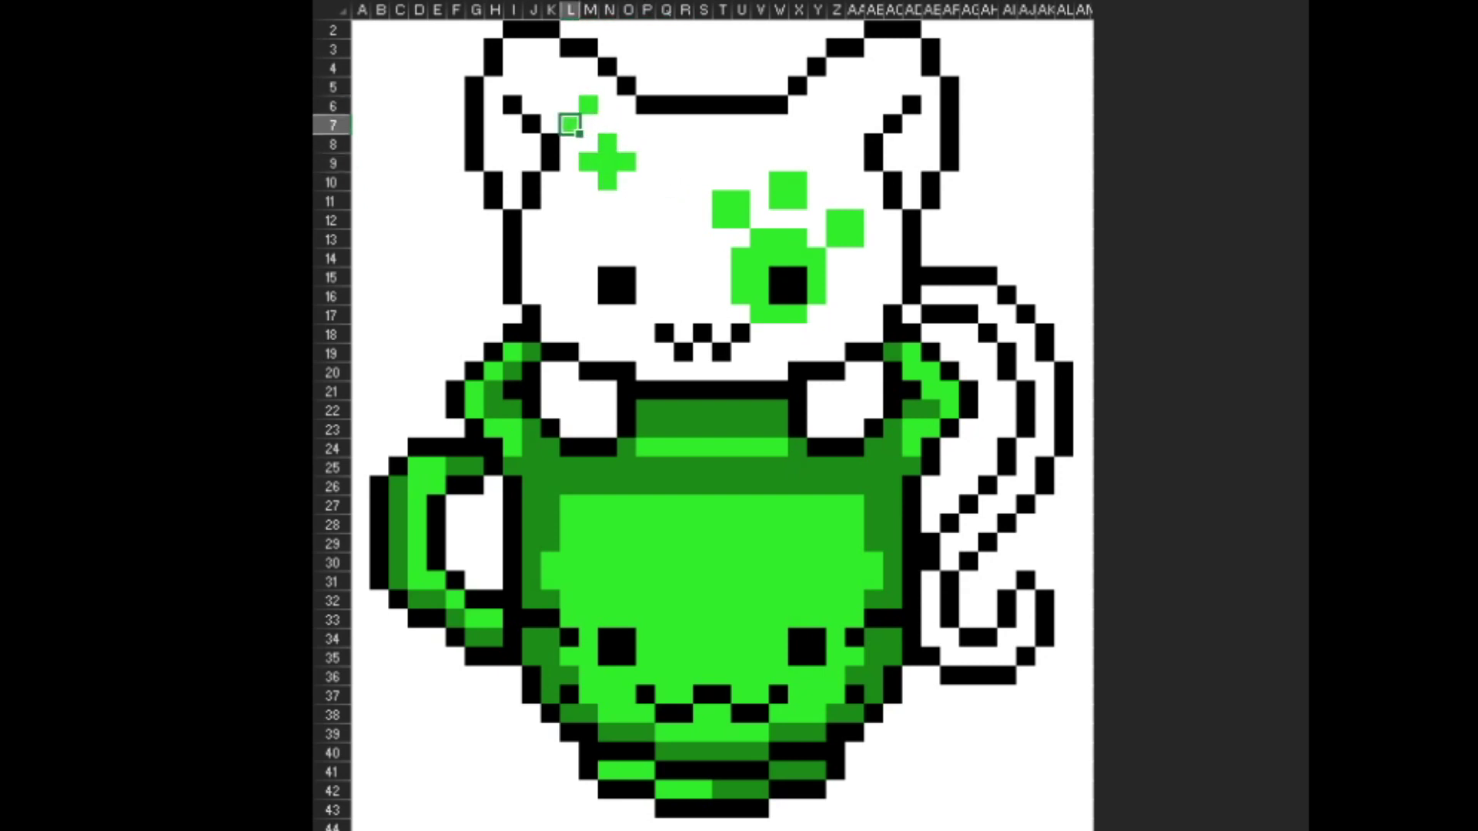
click(551, 124)
click(532, 125)
click(495, 144)
click(458, 105)
click(419, 68)
click(380, 49)
click(362, 29)
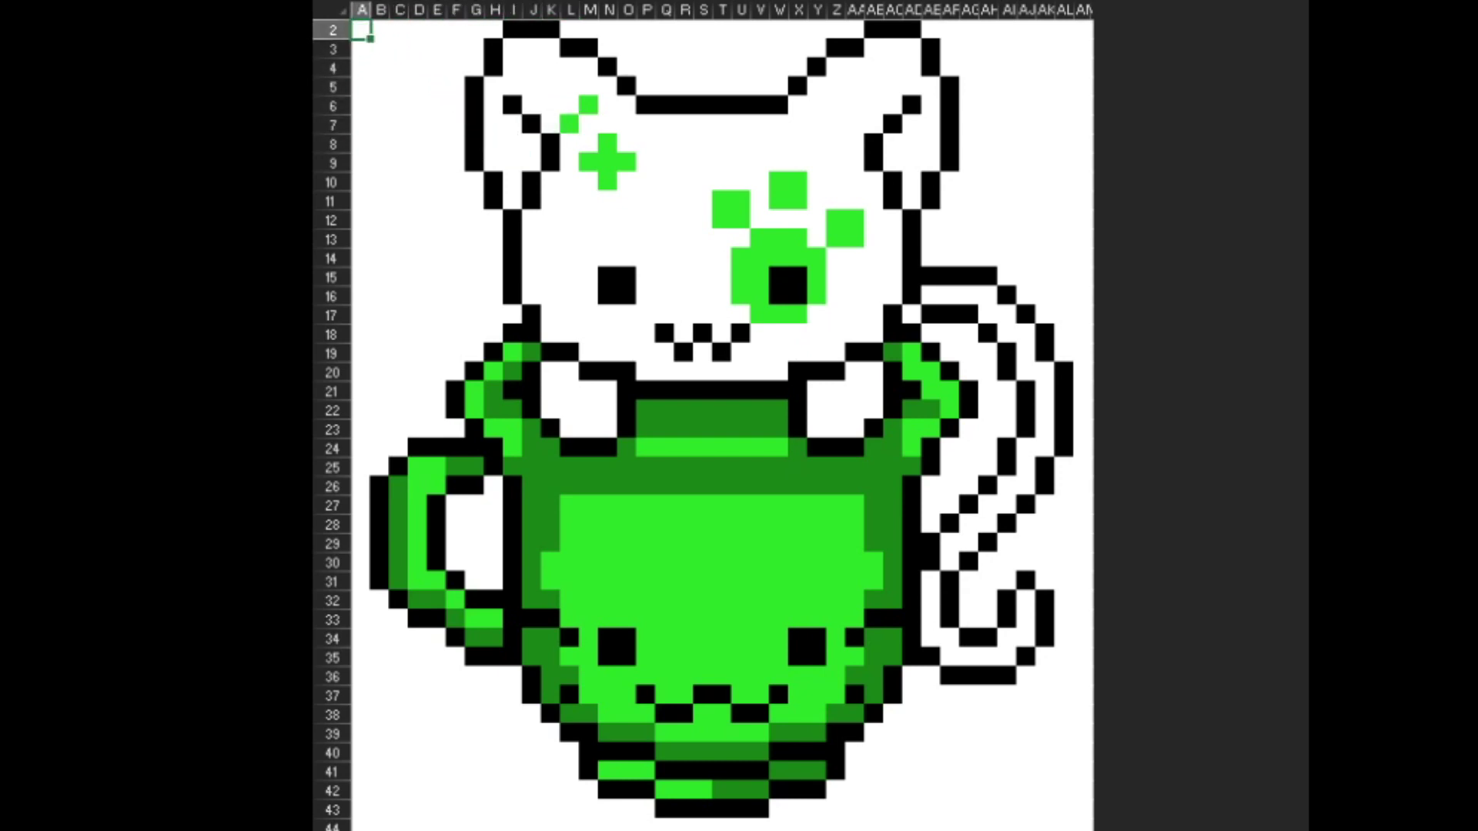